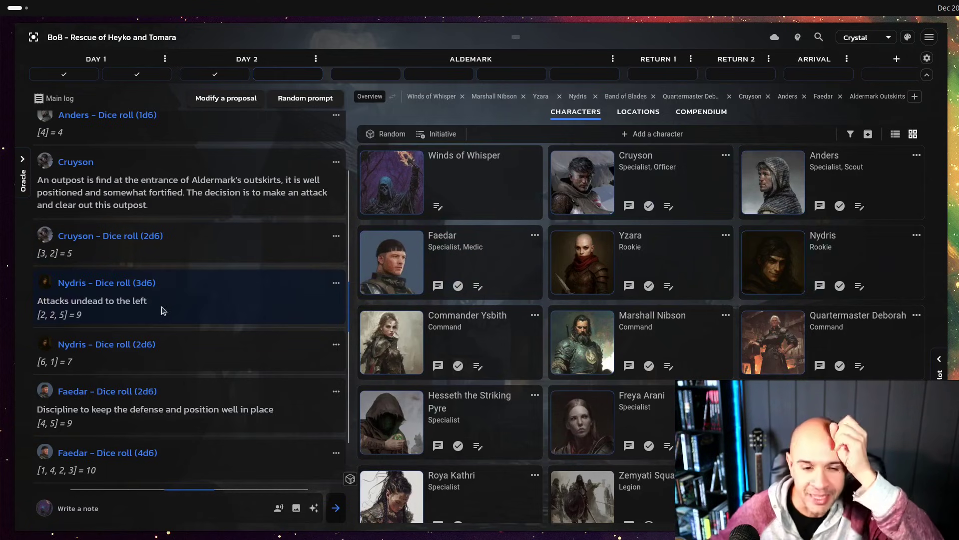
Open the random table configuration from the oracle's tables and select and expand the whole Cyberpunk Red: Combat group.
{"action": "left_click", "coordinate": [29, 185]}
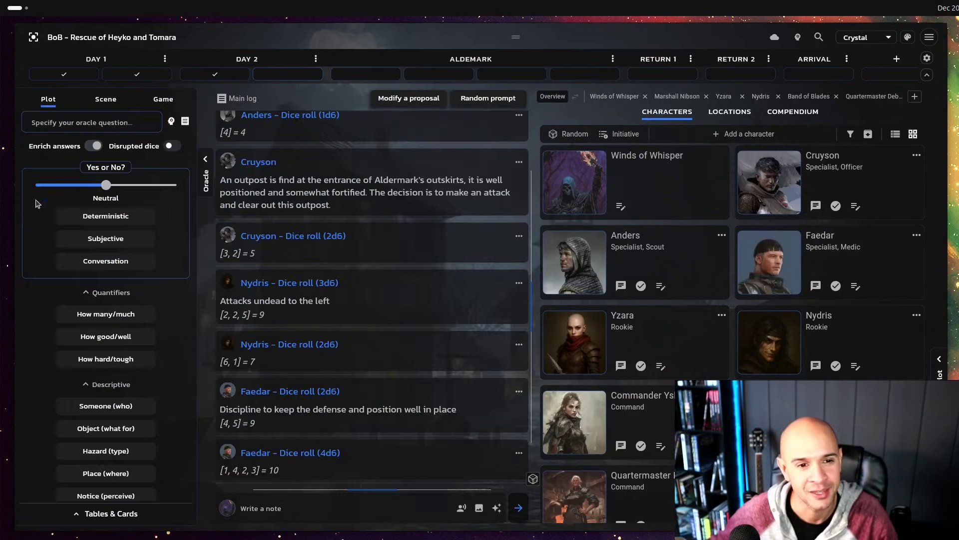
{"action": "left_click", "coordinate": [131, 521]}
{"action": "left_click", "coordinate": [116, 515]}
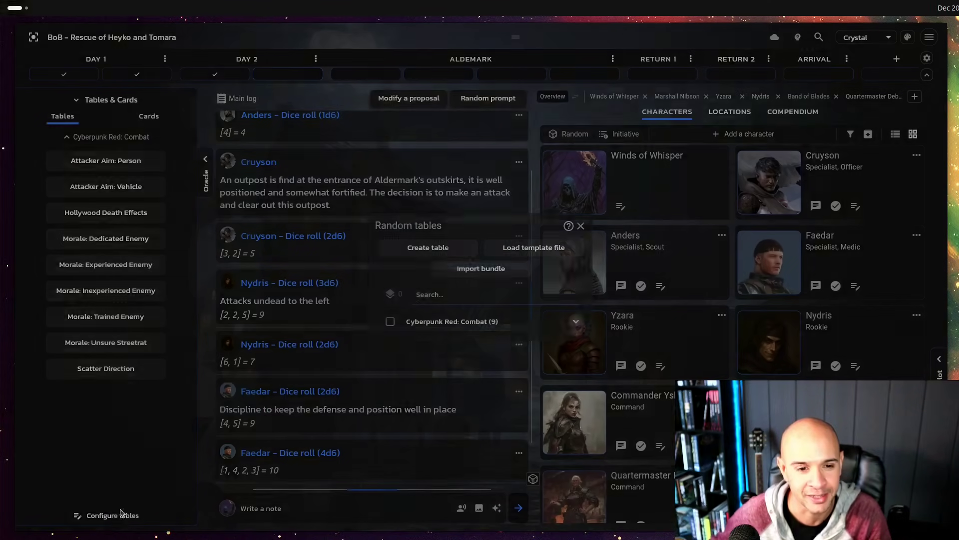
{"action": "left_click", "coordinate": [390, 322]}
{"action": "left_click", "coordinate": [577, 323]}
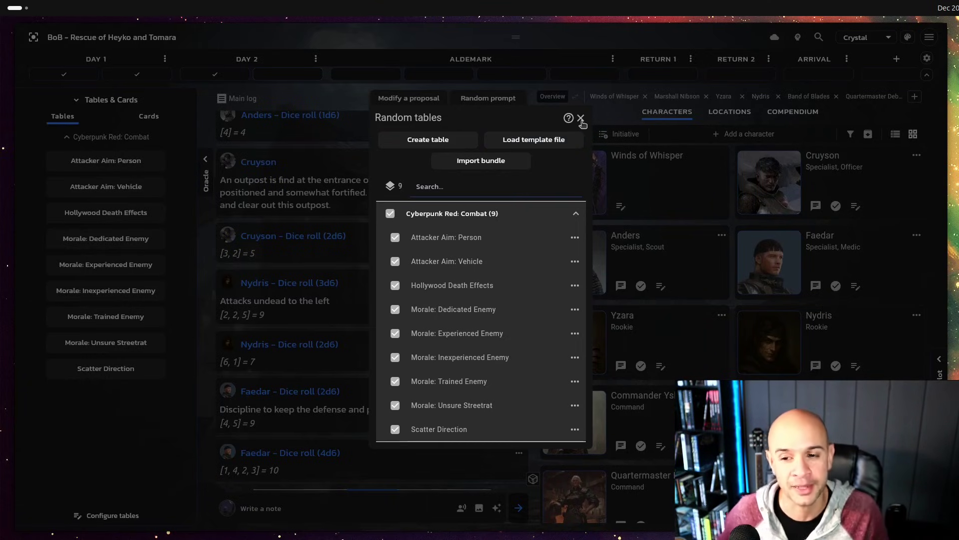
Deselect the Morale tables for Dedicated, Experienced and Inexperienced Enemy and close the random tables configuration.
{"action": "left_click", "coordinate": [395, 309]}
{"action": "left_click", "coordinate": [396, 333]}
{"action": "left_click", "coordinate": [395, 357]}
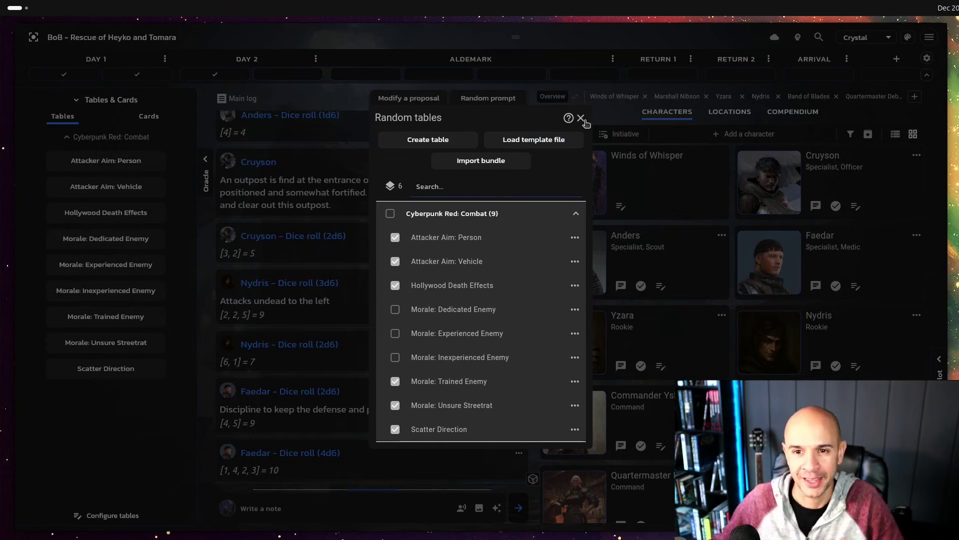
{"action": "left_click", "coordinate": [581, 118]}
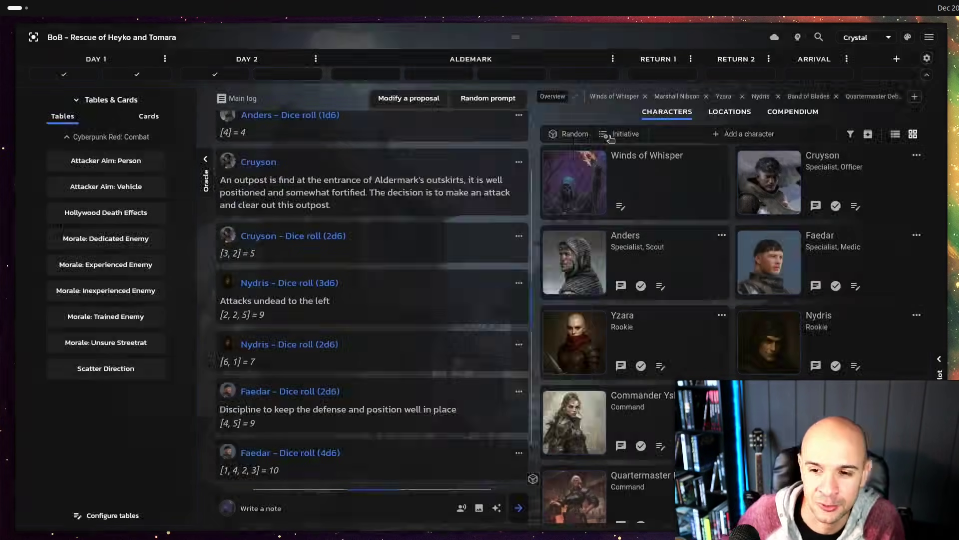
Search the campaign's text for "bat", open Cruyson's journal from the matches, and reopen the search.
{"action": "key", "text": "ctrl+k"}
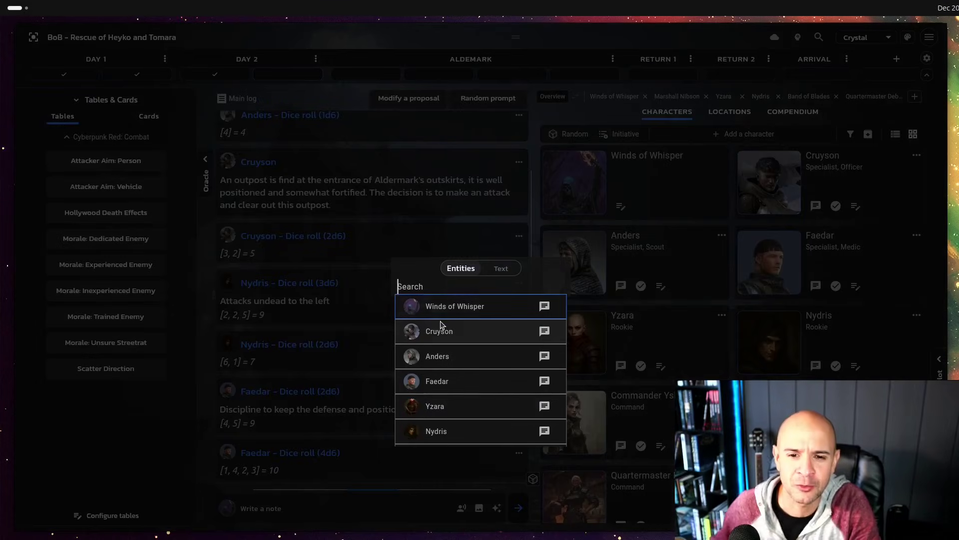
{"action": "left_click", "coordinate": [502, 270]}
{"action": "type", "text": "bat"}
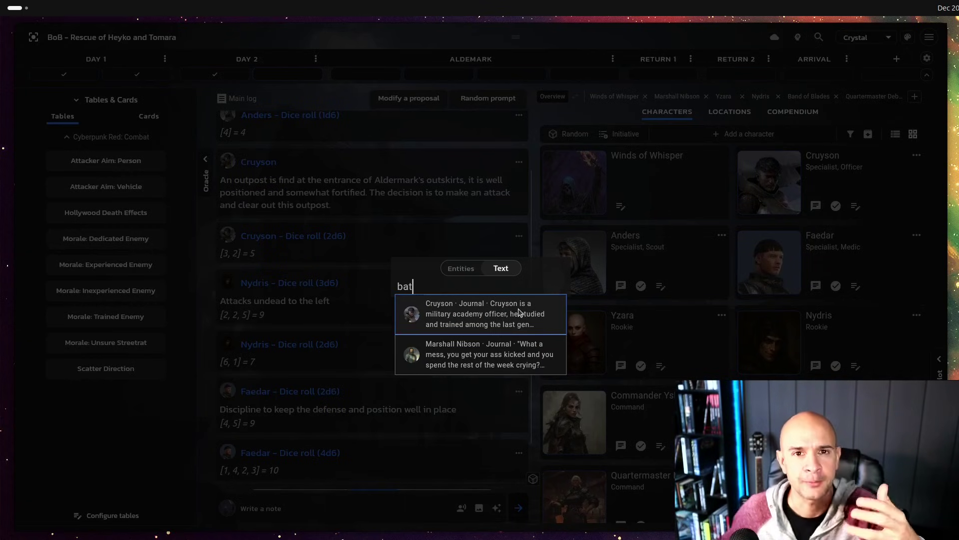
{"action": "left_click", "coordinate": [520, 312]}
{"action": "key", "text": "ctrl+k"}
{"action": "type", "text": "figh"}
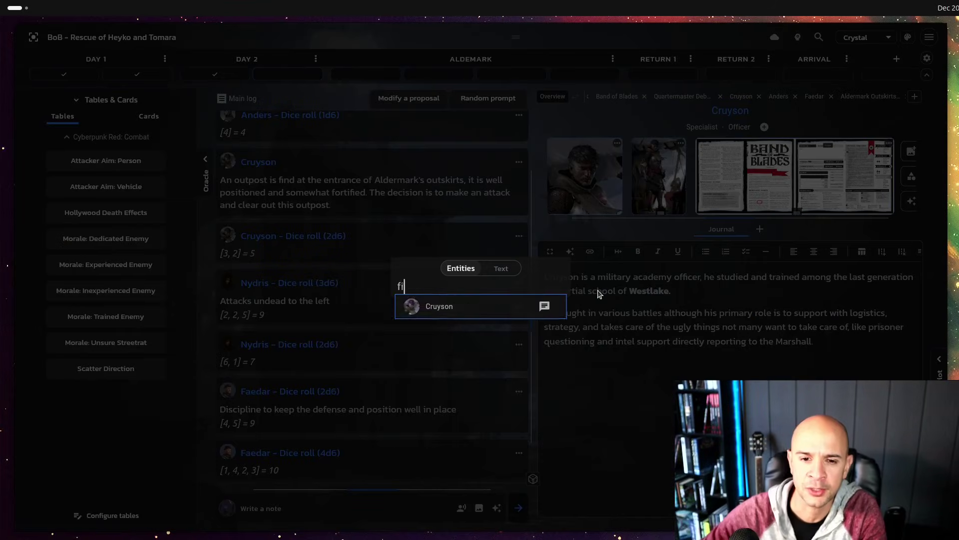
{"action": "key", "text": "BackSpace"}
{"action": "key", "text": "BackSpace"}
{"action": "key", "text": "BackSpace"}
{"action": "key", "text": "BackSpace"}
Search the campaign's text for "as" and open the 2025-10-26 Quantifiers (How many/much) log entry of Winds of Whisper.
{"action": "type", "text": "a"}
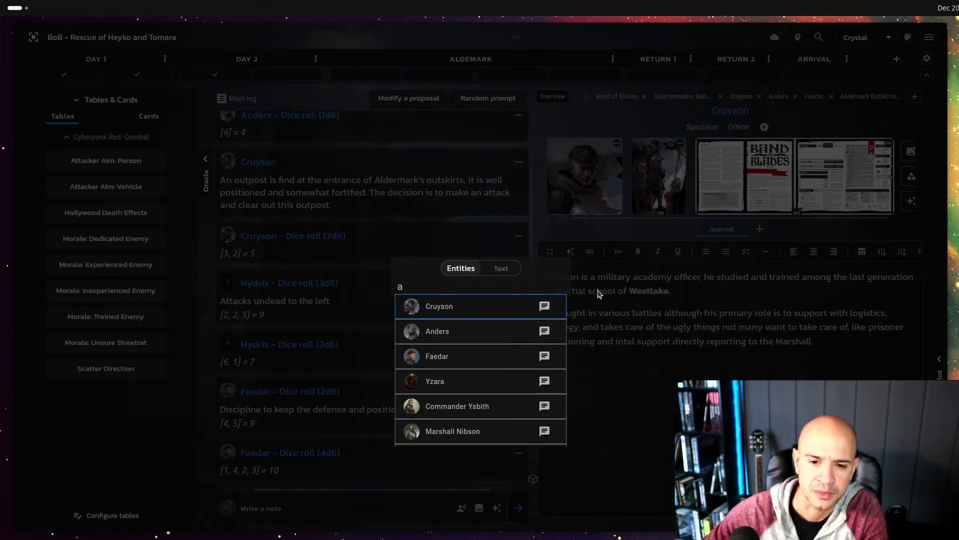
{"action": "left_click", "coordinate": [509, 270]}
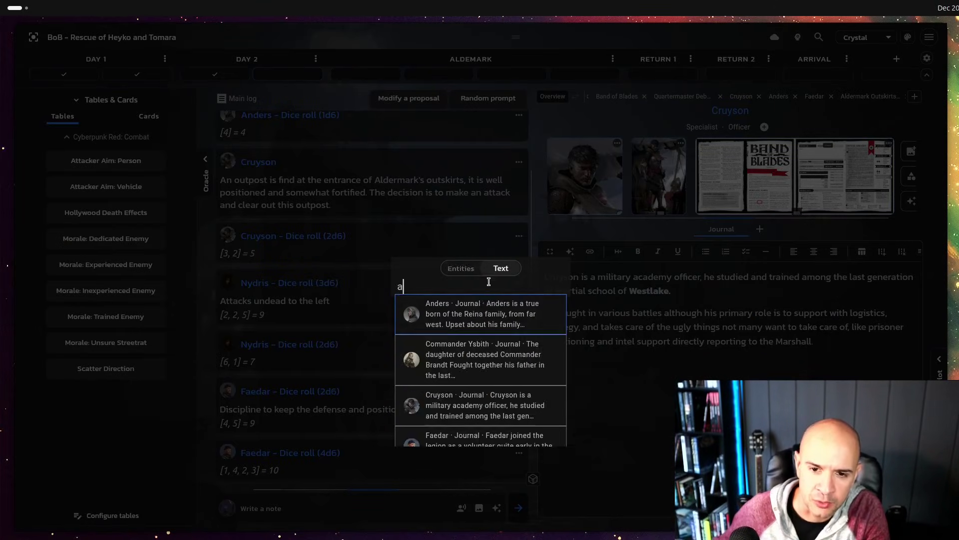
{"action": "type", "text": "sd"}
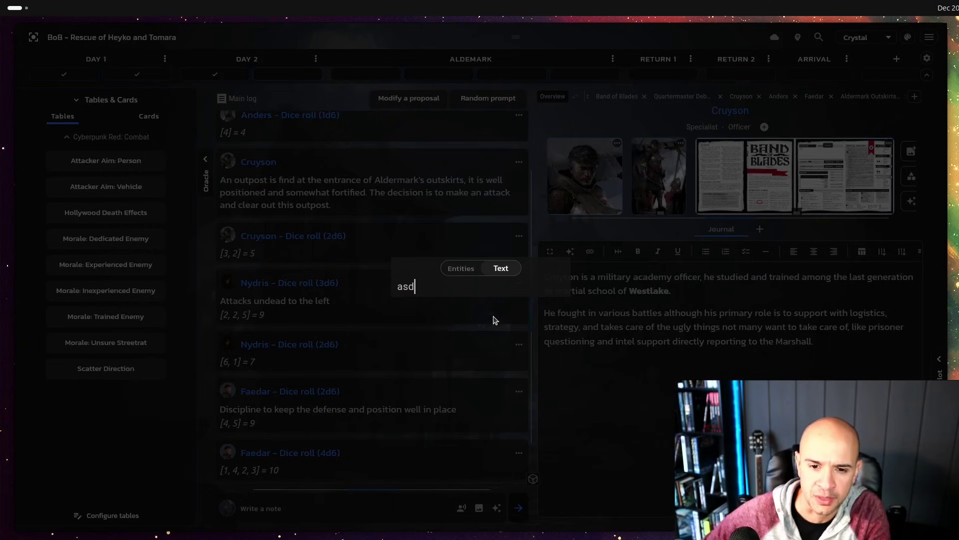
{"action": "key", "text": "BackSpace"}
{"action": "scroll", "coordinate": [493, 320], "scroll_direction": "down", "scroll_amount": 5}
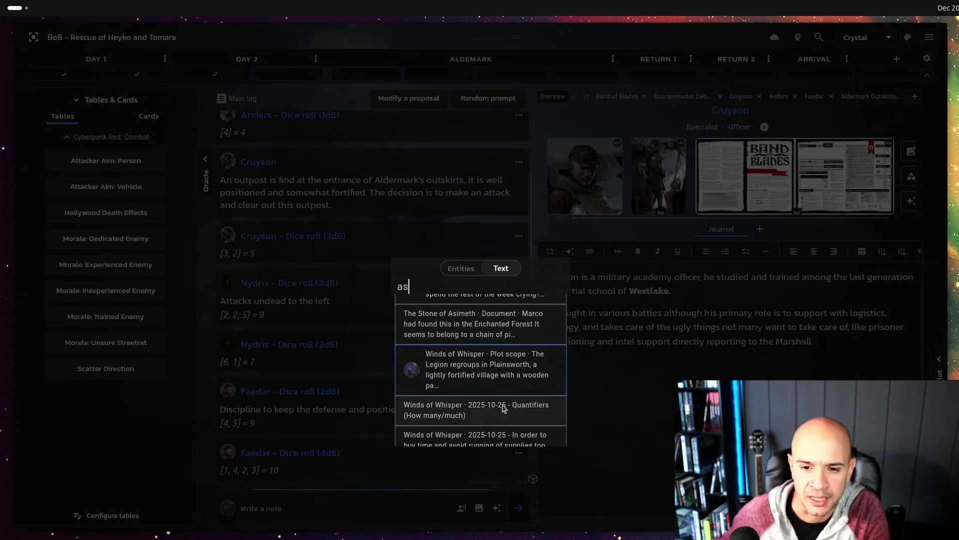
{"action": "left_click", "coordinate": [445, 404]}
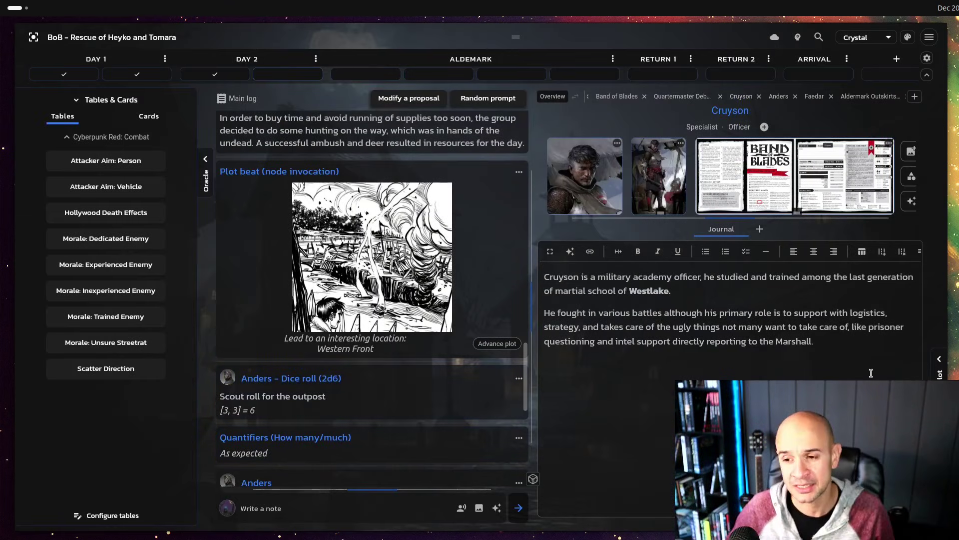
Show the plot elements, widen the Cruyson page, and look through the plot lists down to the locations.
{"action": "left_click", "coordinate": [940, 365]}
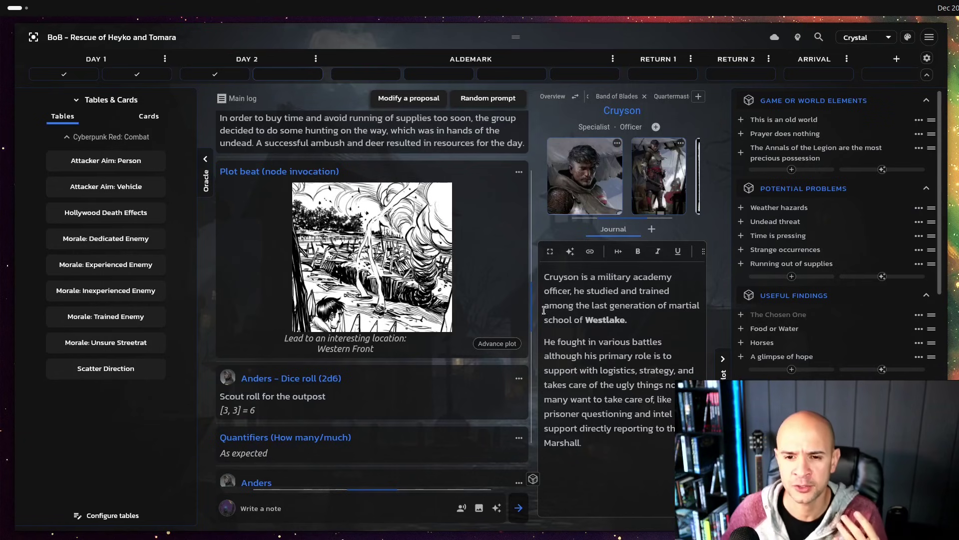
{"action": "left_click_drag", "start_coordinate": [531, 312], "coordinate": [487, 316]}
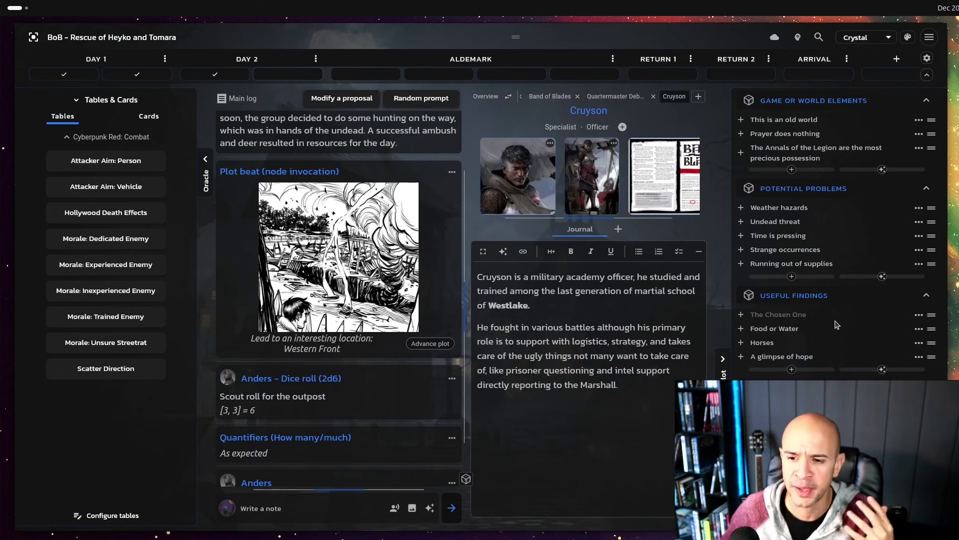
{"action": "scroll", "coordinate": [834, 325], "scroll_direction": "down", "scroll_amount": 10}
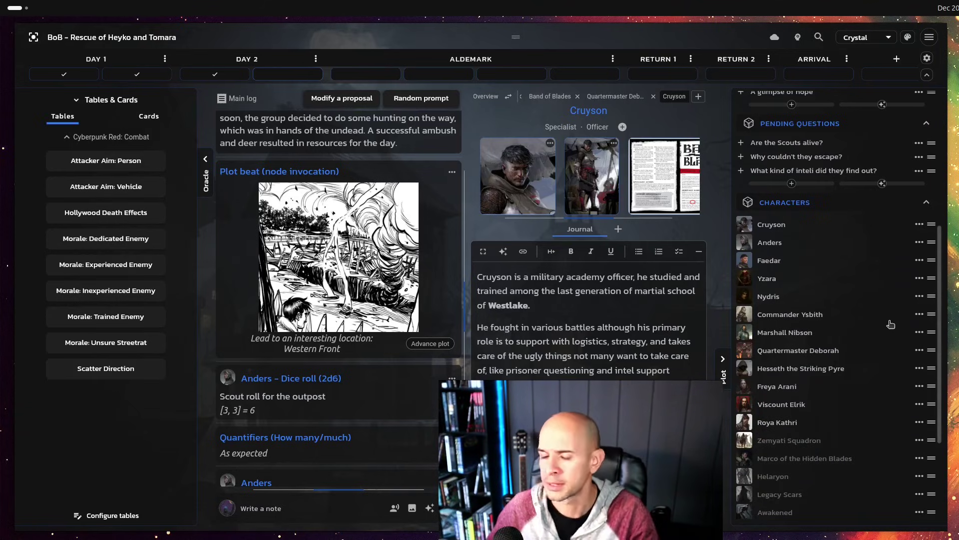
{"action": "scroll", "coordinate": [855, 352], "scroll_direction": "down", "scroll_amount": 3}
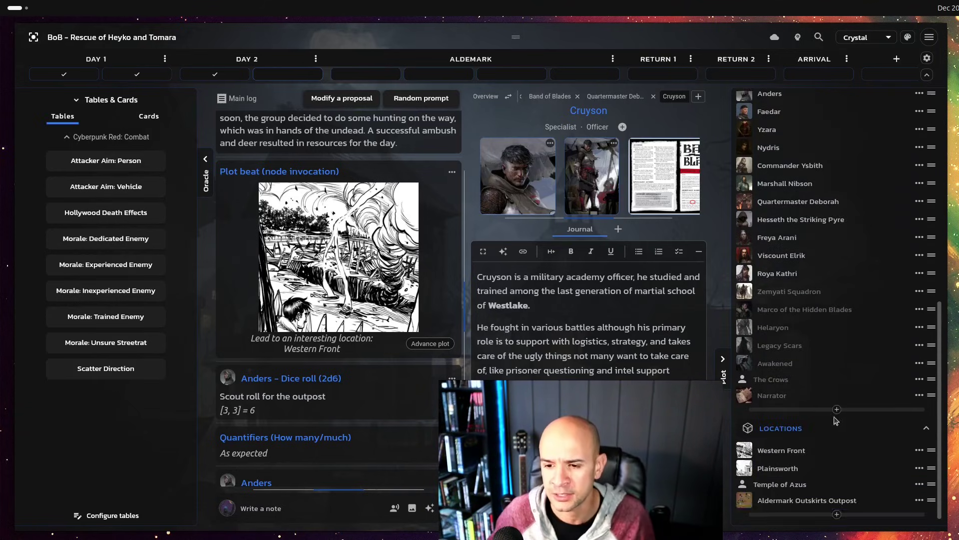
{"action": "scroll", "coordinate": [802, 452], "scroll_direction": "up", "scroll_amount": 1}
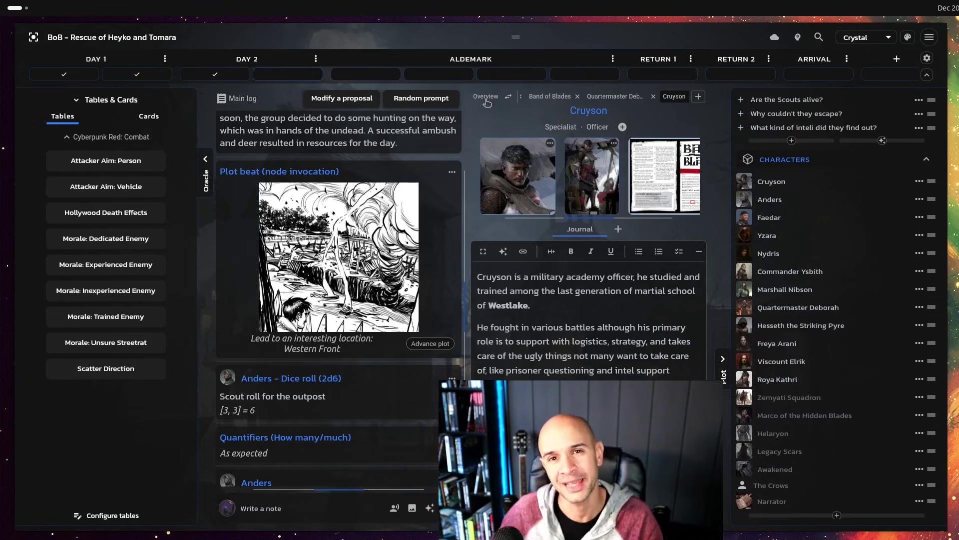
{"action": "scroll", "coordinate": [803, 328], "scroll_direction": "down", "scroll_amount": 2}
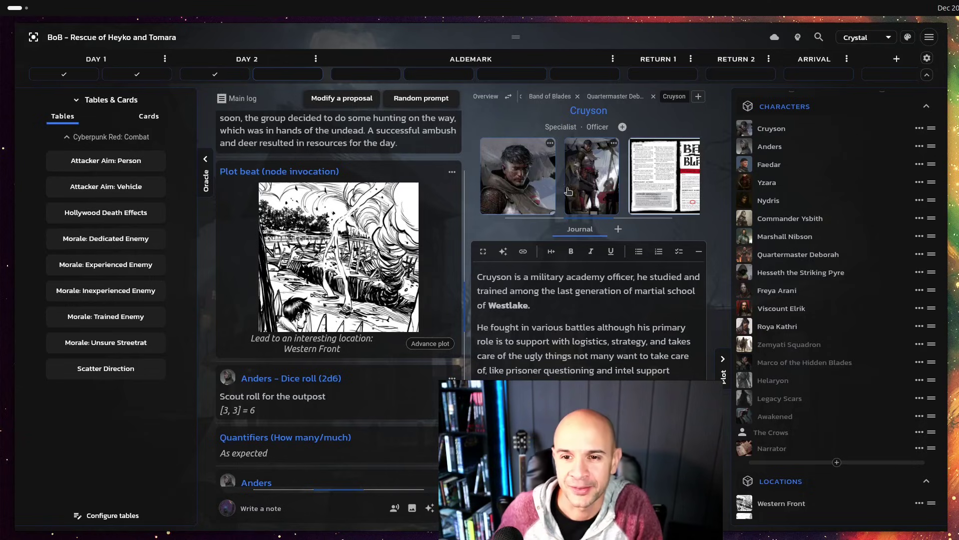
Pin Cruyson's portrait in a floating viewer and place it between the oracle tables and the main log.
{"action": "right_click", "coordinate": [544, 194]}
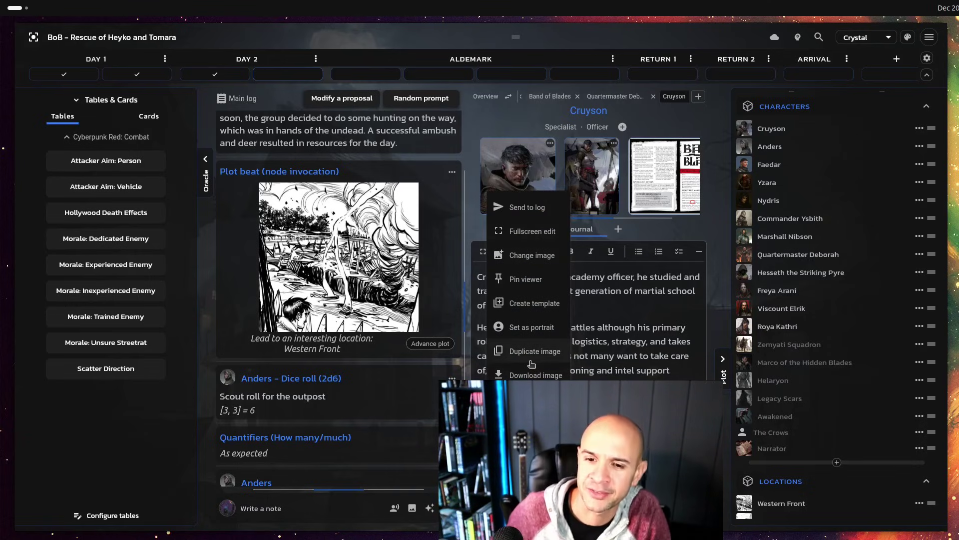
{"action": "left_click", "coordinate": [526, 279]}
{"action": "left_click_drag", "start_coordinate": [103, 152], "coordinate": [181, 218]}
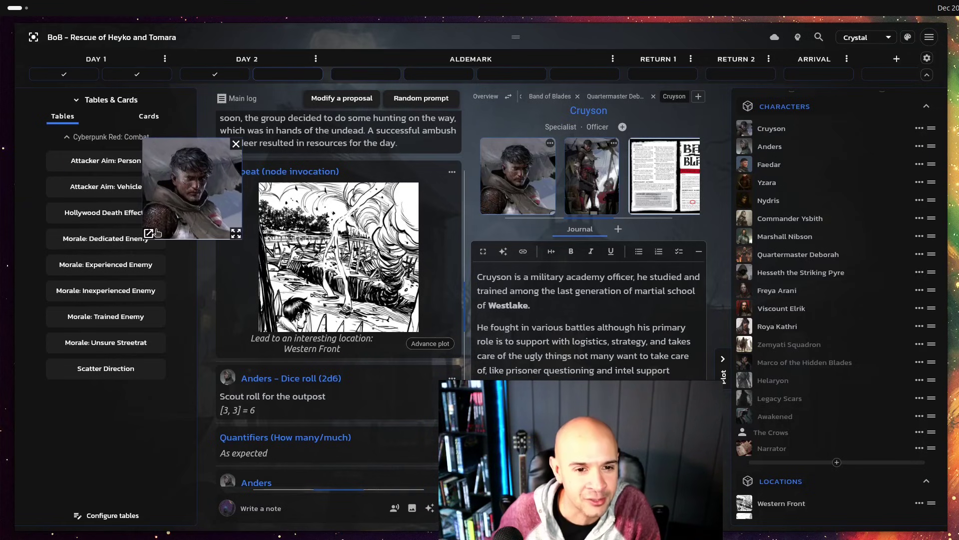
{"action": "left_click", "coordinate": [614, 96]}
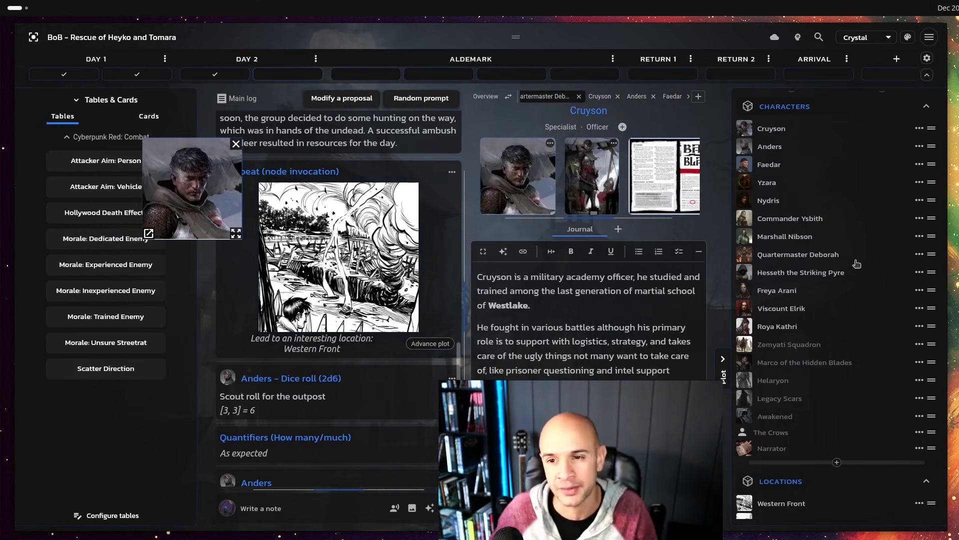
{"action": "scroll", "coordinate": [826, 348], "scroll_direction": "up", "scroll_amount": 2}
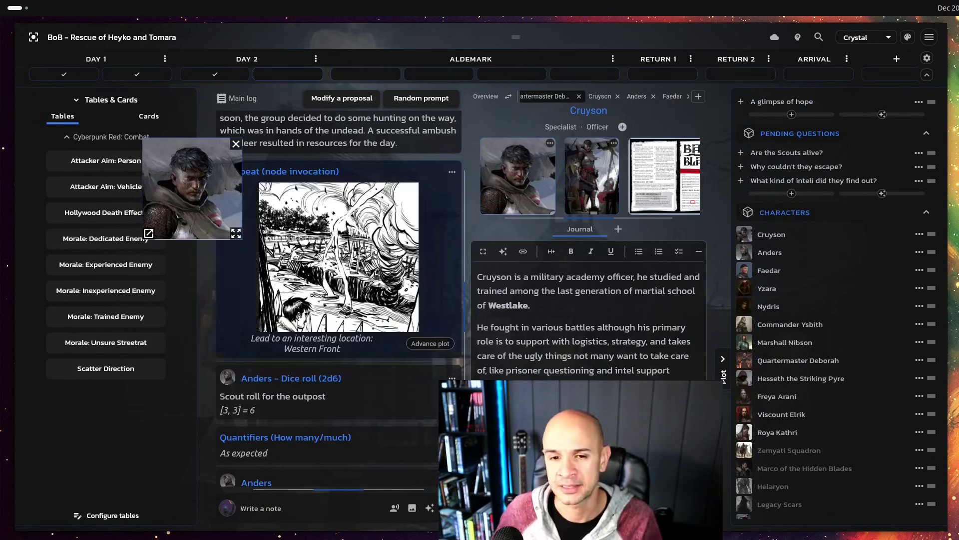
{"action": "scroll", "coordinate": [372, 270], "scroll_direction": "up", "scroll_amount": 3}
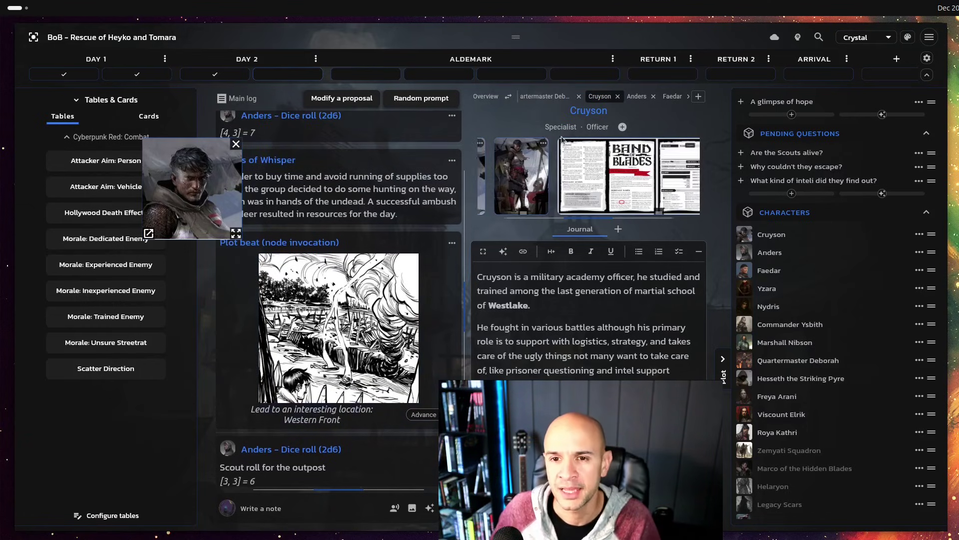
Open the Band of Blades rulebook from the compendium, widen its pane, and go to the Standard Items page (74).
{"action": "left_click", "coordinate": [485, 96]}
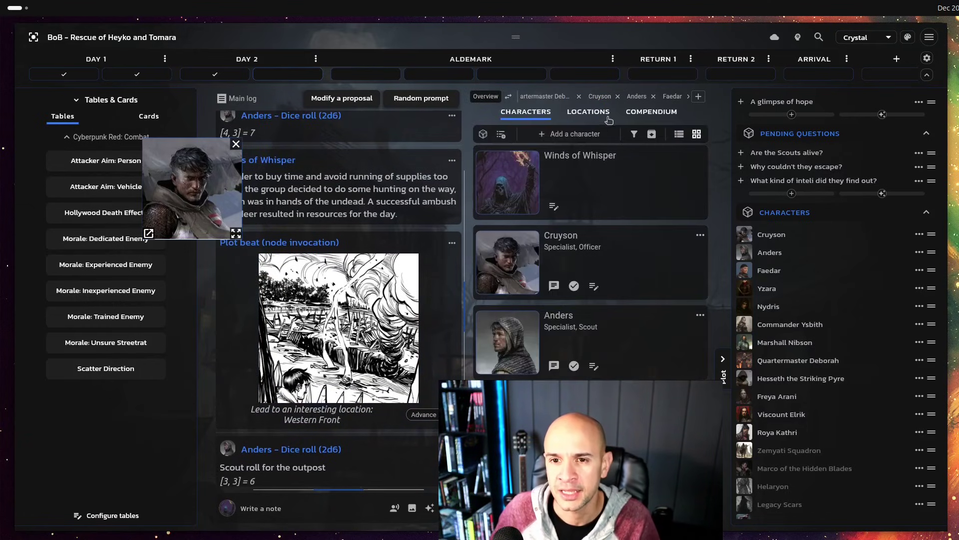
{"action": "left_click", "coordinate": [633, 115]}
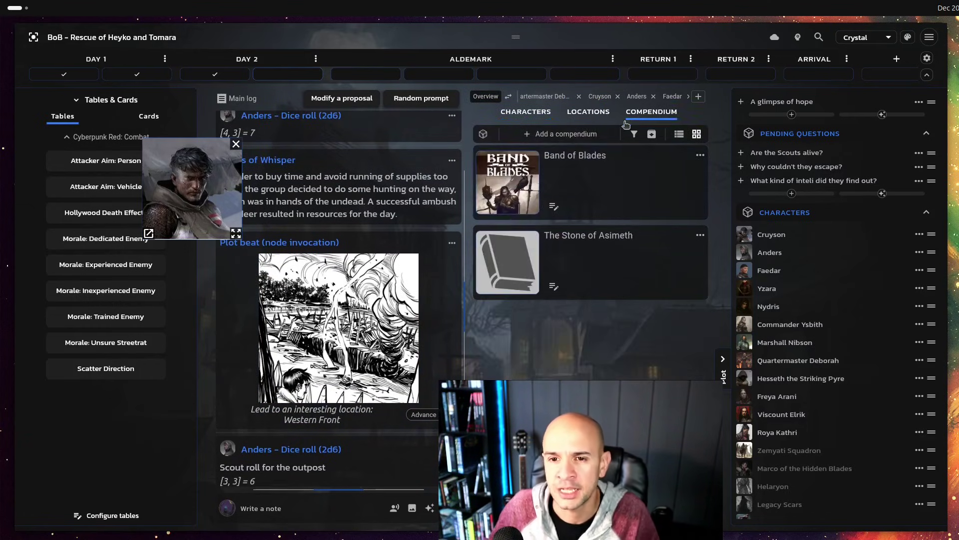
{"action": "left_click", "coordinate": [508, 186]}
{"action": "left_click", "coordinate": [590, 195]}
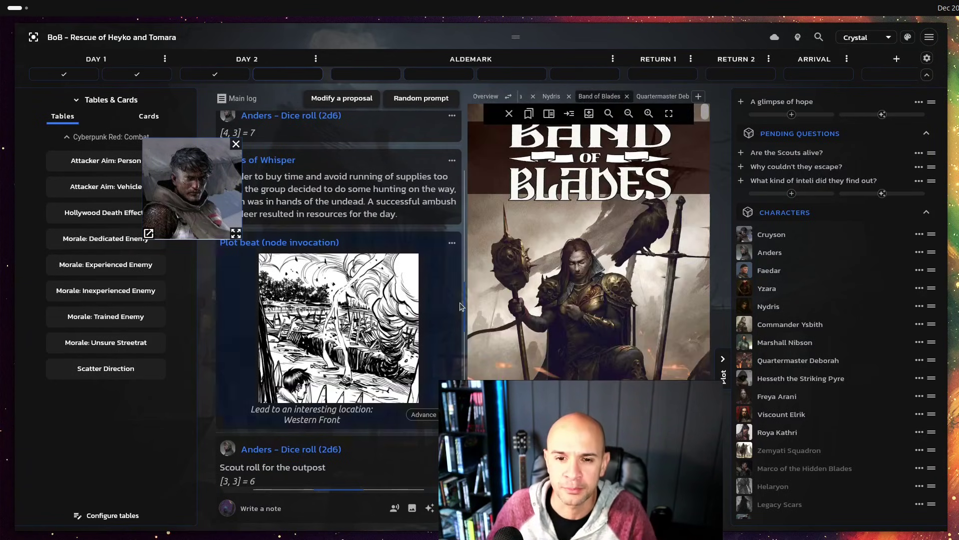
{"action": "left_click_drag", "start_coordinate": [461, 306], "coordinate": [449, 307]}
{"action": "left_click_drag", "start_coordinate": [707, 123], "coordinate": [706, 195]}
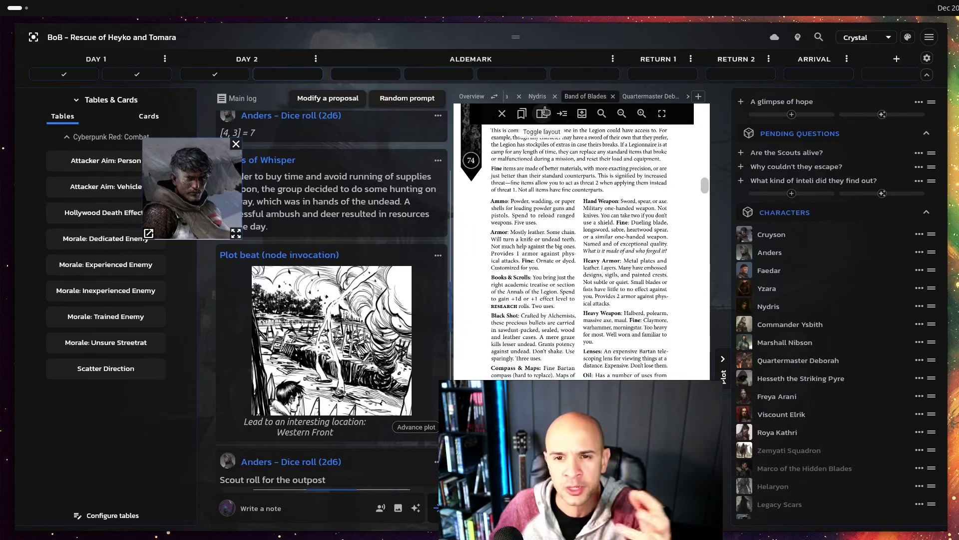
Set up a sheet extraction of the next 2 rulebook pages for Cruyson and Faedar and cancel it.
{"action": "left_click", "coordinate": [574, 116]}
{"action": "left_click", "coordinate": [520, 207]}
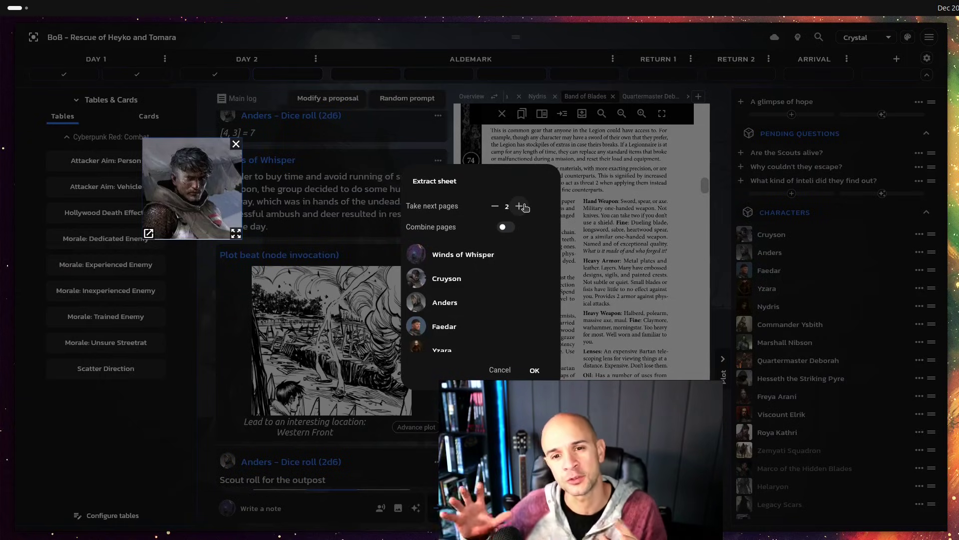
{"action": "left_click", "coordinate": [489, 278]}
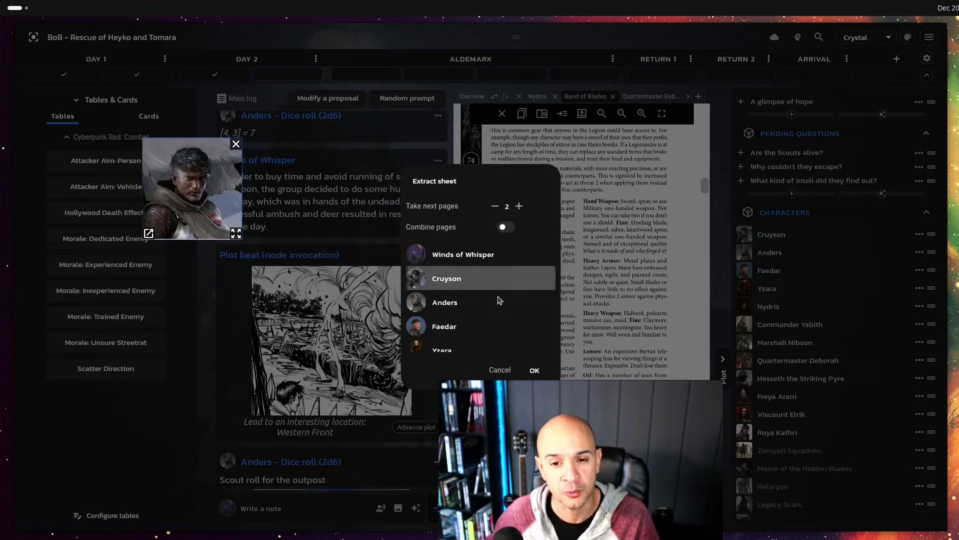
{"action": "left_click", "coordinate": [499, 326]}
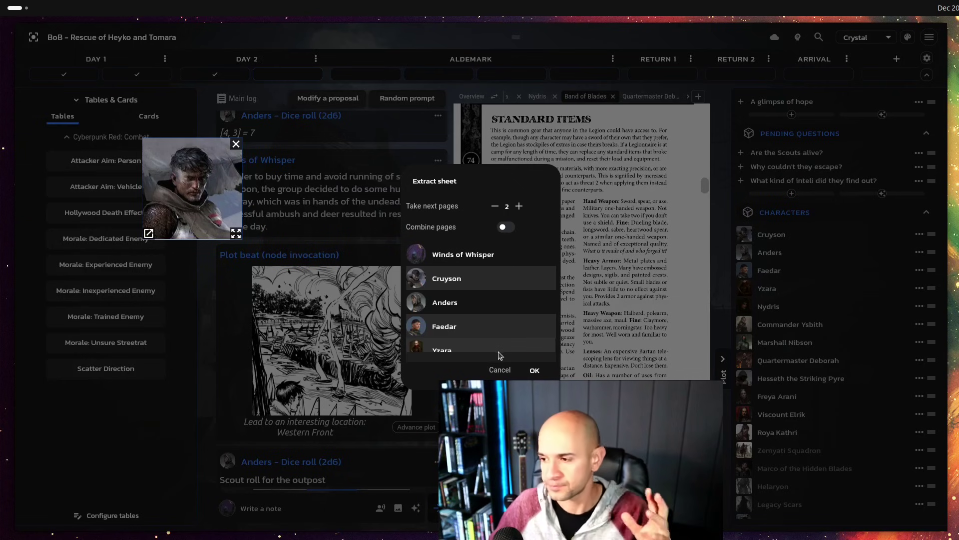
{"action": "left_click", "coordinate": [496, 370]}
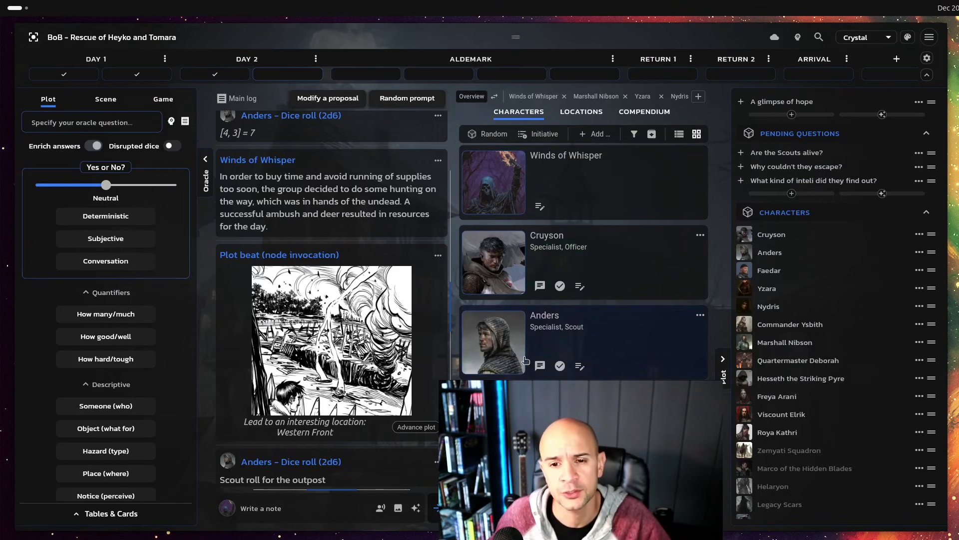
View the character pages of Anders and Yzara from the characters overview.
{"action": "left_click", "coordinate": [506, 358]}
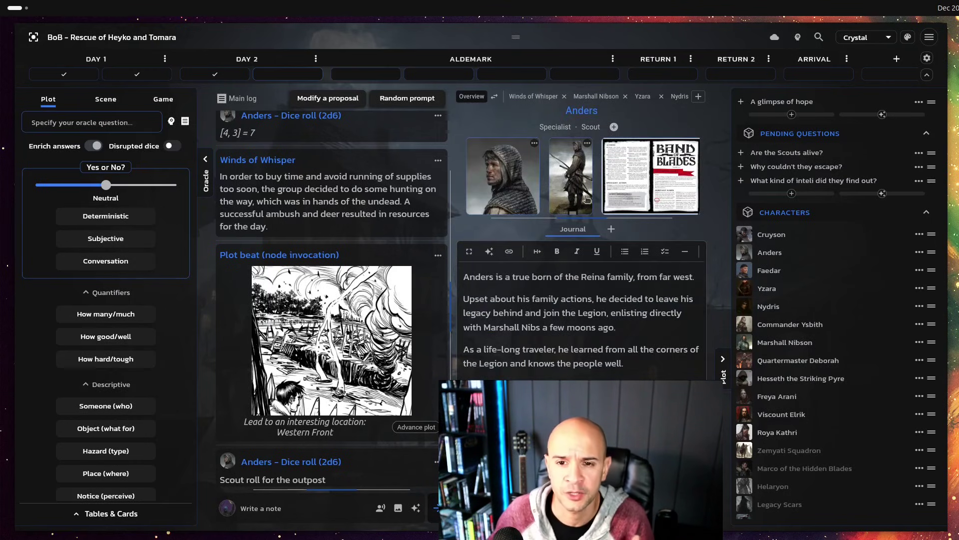
{"action": "left_click", "coordinate": [496, 98]}
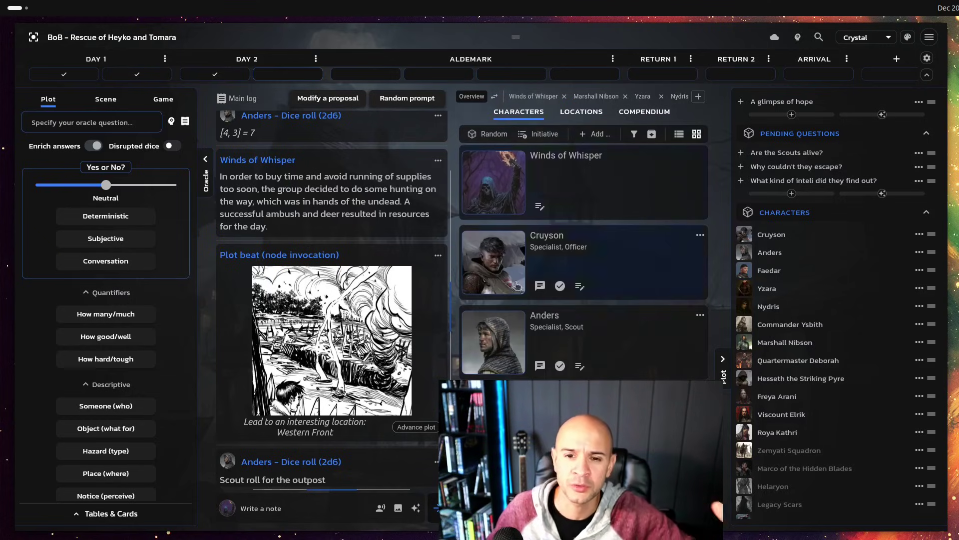
{"action": "scroll", "coordinate": [549, 299], "scroll_direction": "down", "scroll_amount": 2}
{"action": "left_click", "coordinate": [676, 200]}
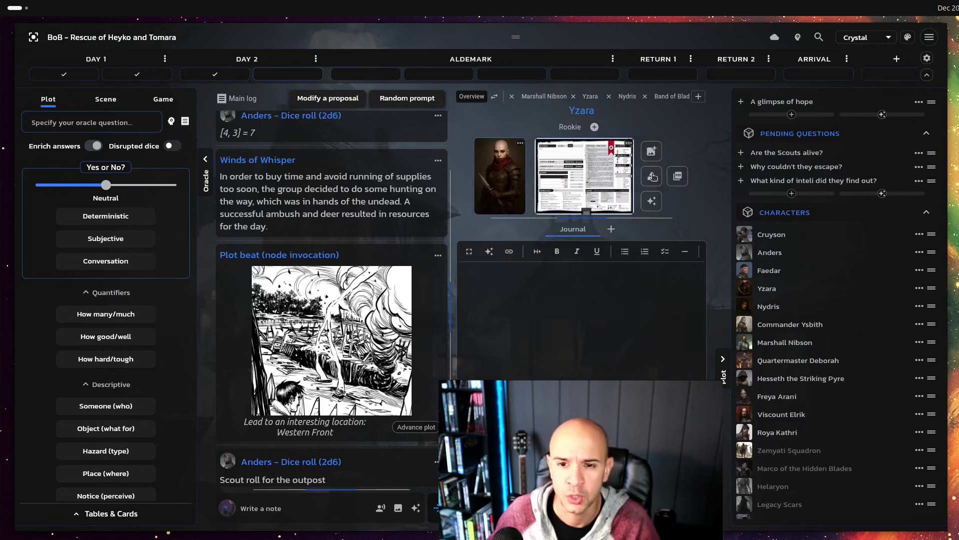
View the pages of Hesseth the Striking Pyre, Awakened, the Aldermark Outskirts map and Marshall Nibson.
{"action": "left_click", "coordinate": [789, 379]}
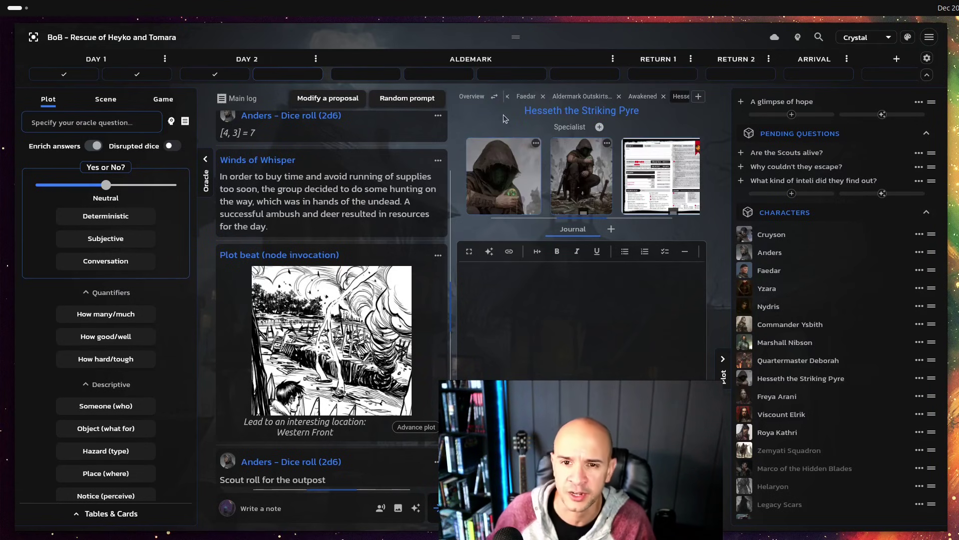
{"action": "left_click", "coordinate": [494, 96]}
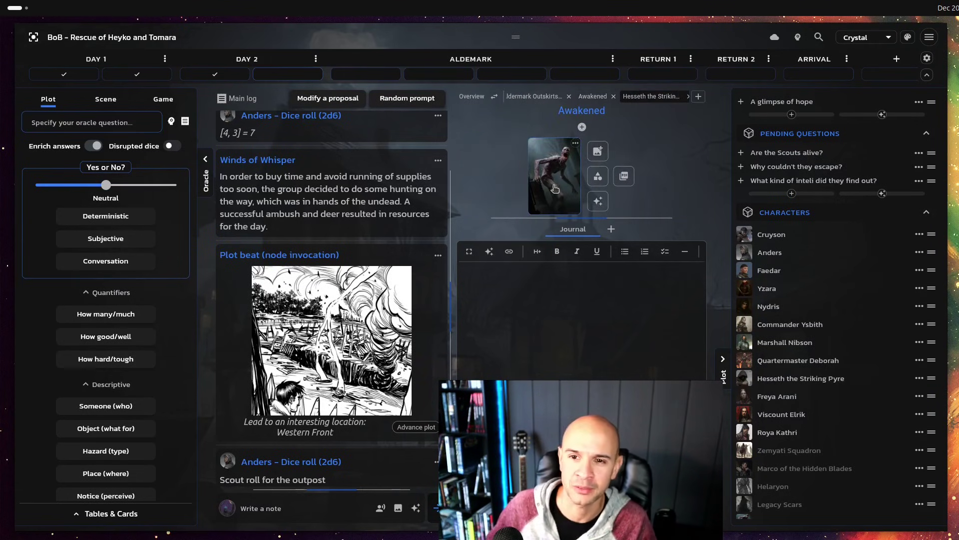
{"action": "left_click", "coordinate": [800, 344]}
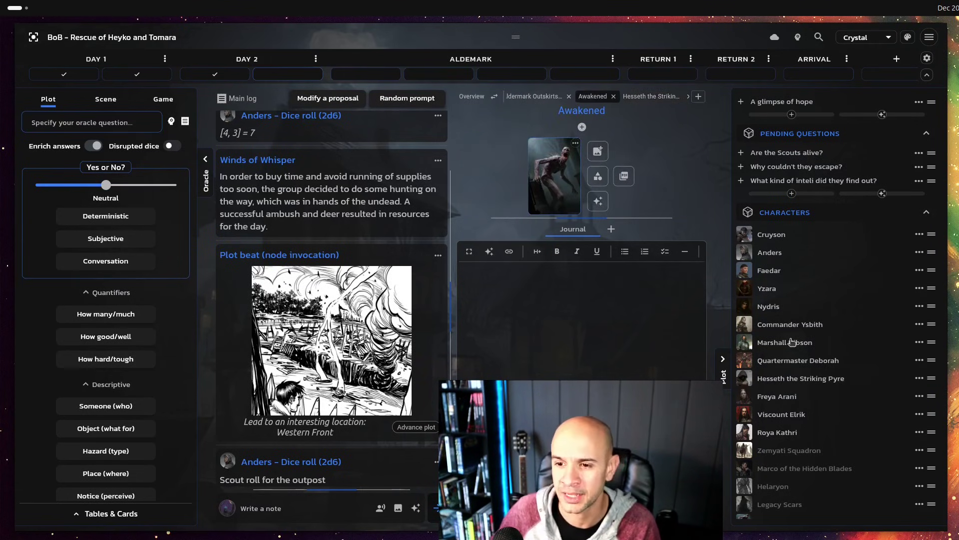
{"action": "left_click", "coordinate": [495, 97]}
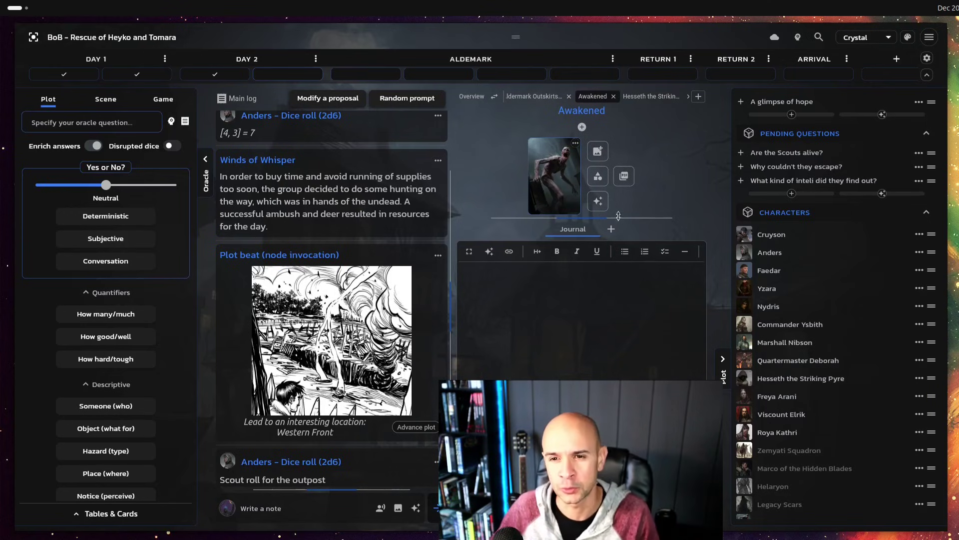
{"action": "left_click", "coordinate": [546, 98]}
{"action": "left_click", "coordinate": [571, 178]}
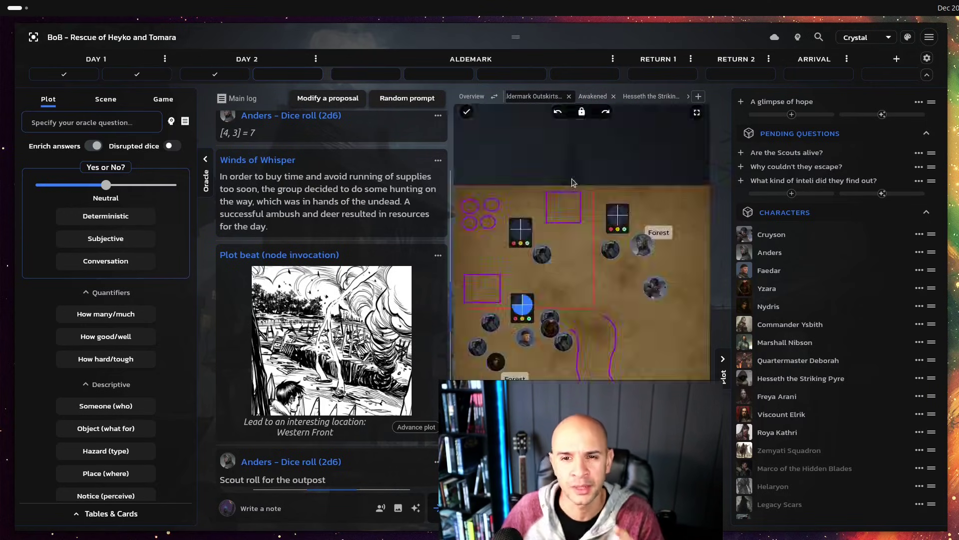
{"action": "left_click", "coordinate": [789, 343]}
{"action": "left_click", "coordinate": [495, 97]}
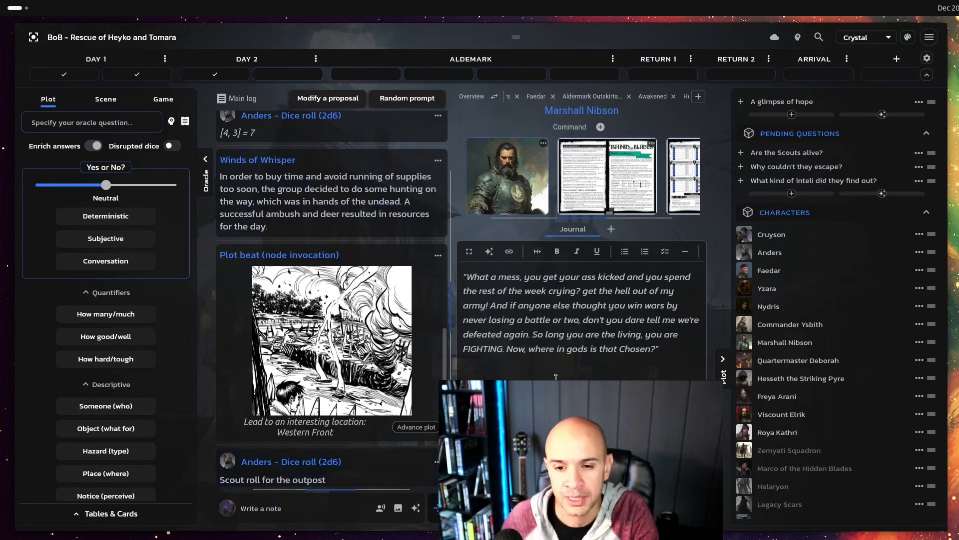
Add a line to Marshall Nibson's journal that mentions Yzara as a linked character, followed by "is friends of Marshall".
{"action": "left_click", "coordinate": [556, 348]}
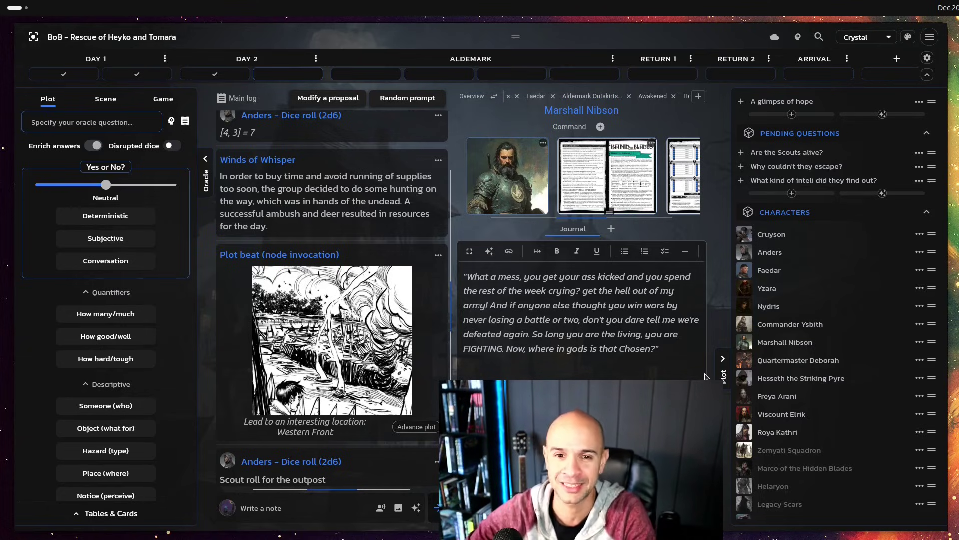
{"action": "type", "text": "@"}
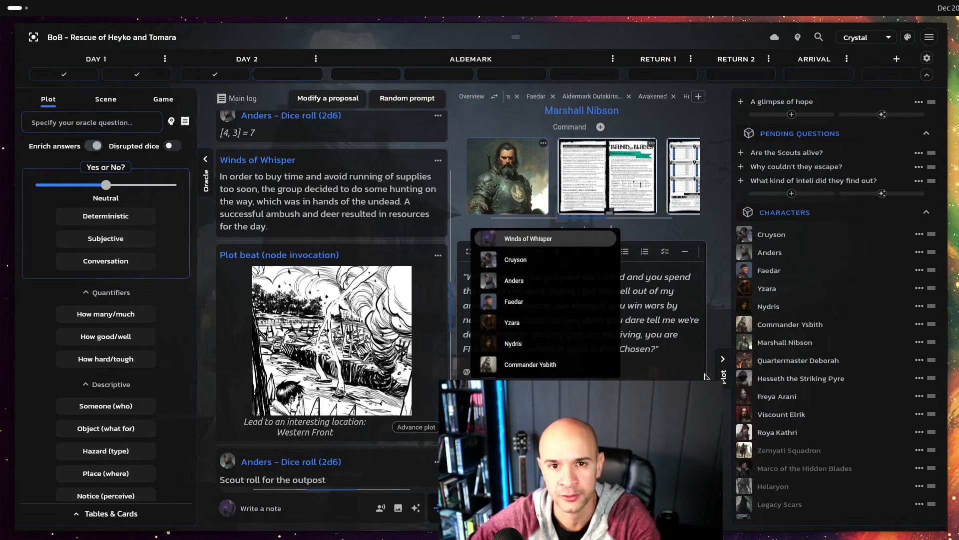
{"action": "key", "text": "Down"}
{"action": "key", "text": "Down"}
{"action": "key", "text": "Down"}
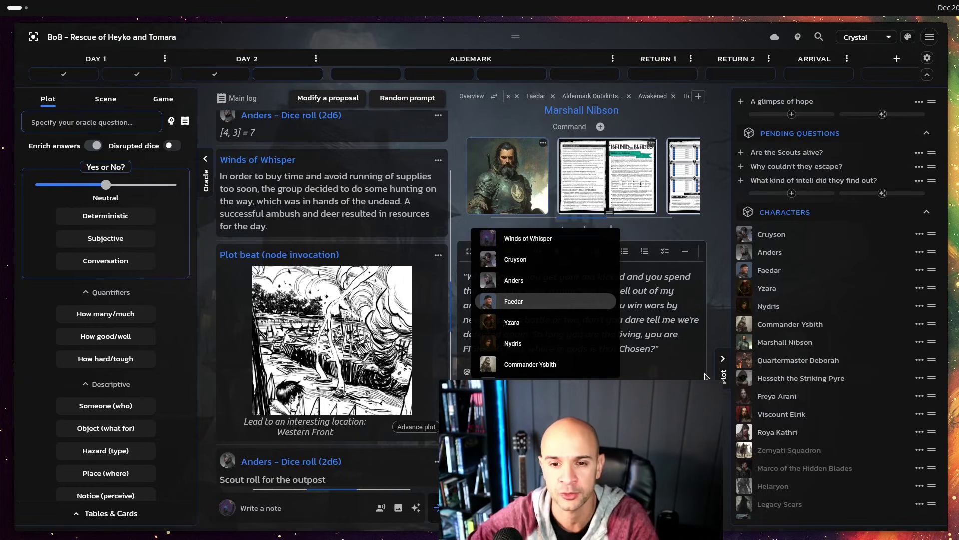
{"action": "key", "text": "Down"}
{"action": "key", "text": "Return"}
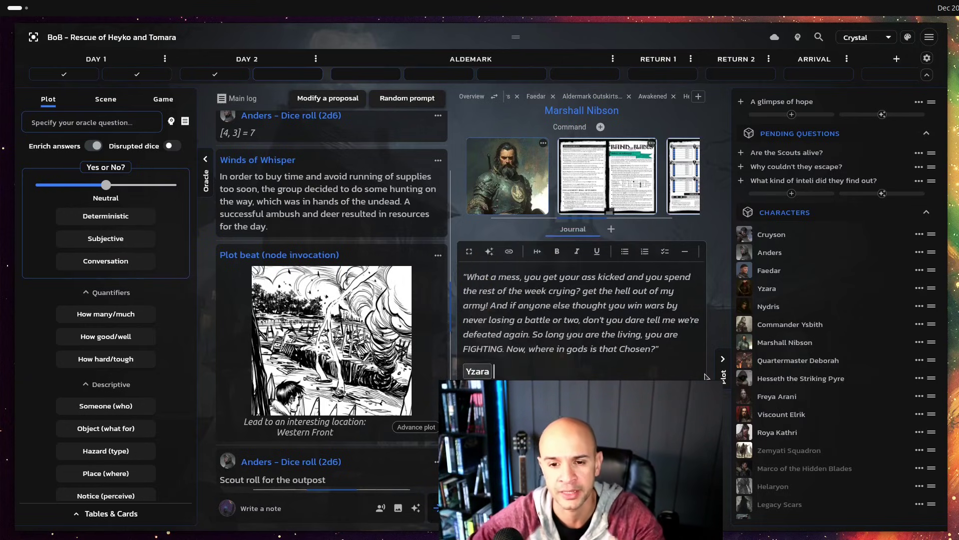
{"action": "type", "text": "is friends of Marshal"}
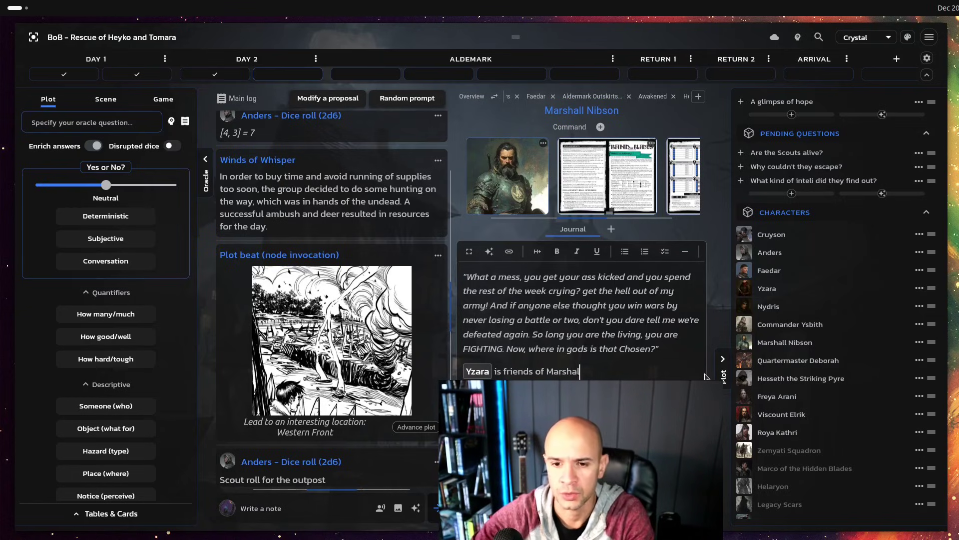
{"action": "type", "text": "l"}
Follow the Yzara mention to her character page and return to Marshall Nibson's journal.
{"action": "left_click", "coordinate": [485, 372]}
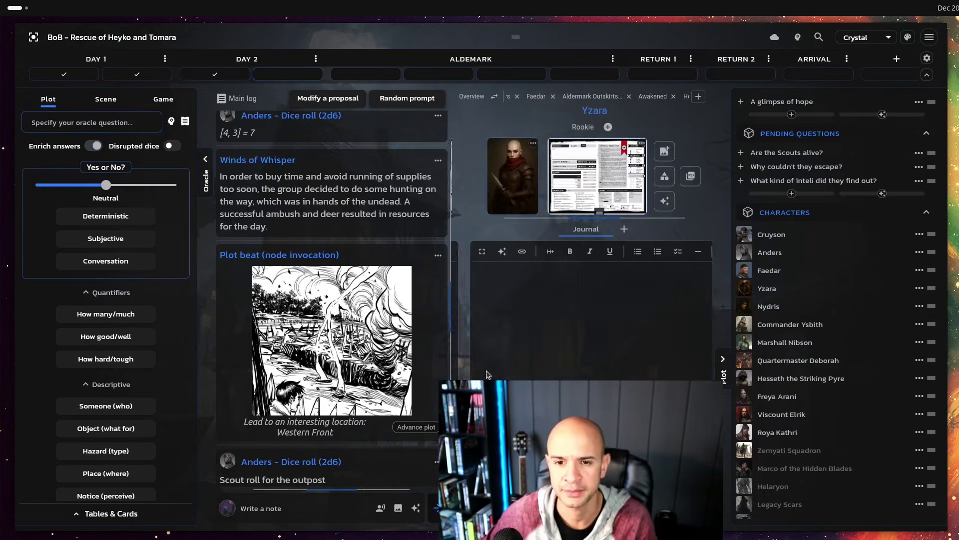
{"action": "left_click", "coordinate": [495, 98]}
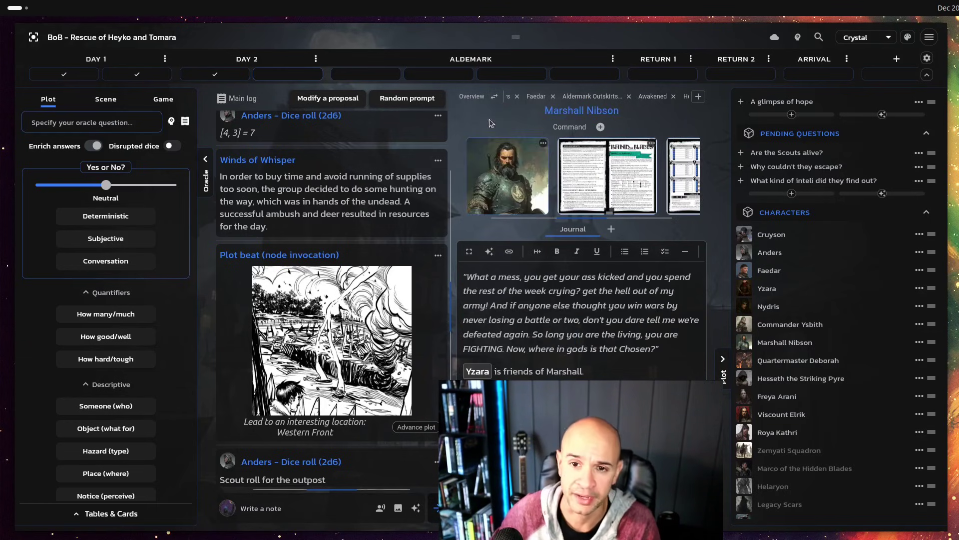
{"action": "left_click", "coordinate": [610, 378]}
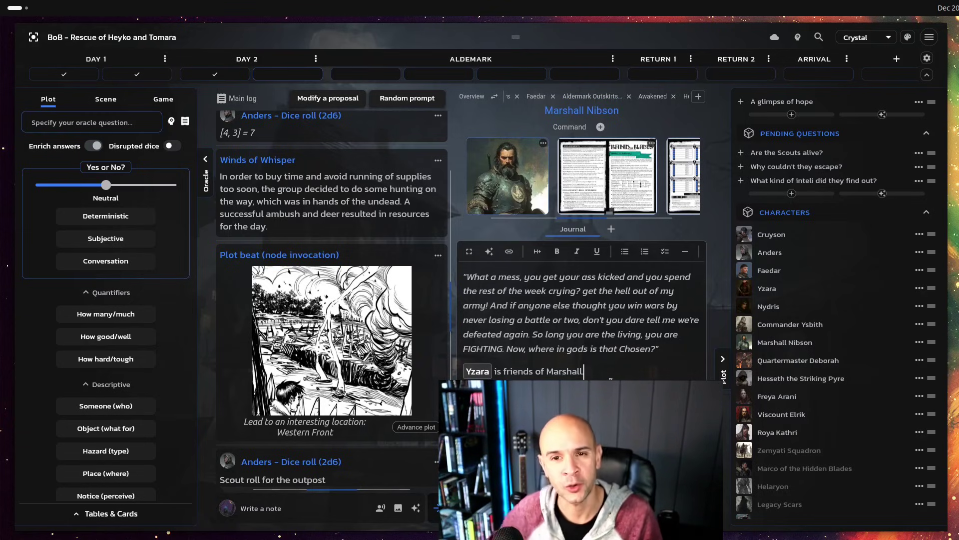
Show the overview, insert a mention of Faedar in a new main log note, and clear the note.
{"action": "left_click", "coordinate": [472, 97]}
{"action": "scroll", "coordinate": [334, 430], "scroll_direction": "down", "scroll_amount": 6}
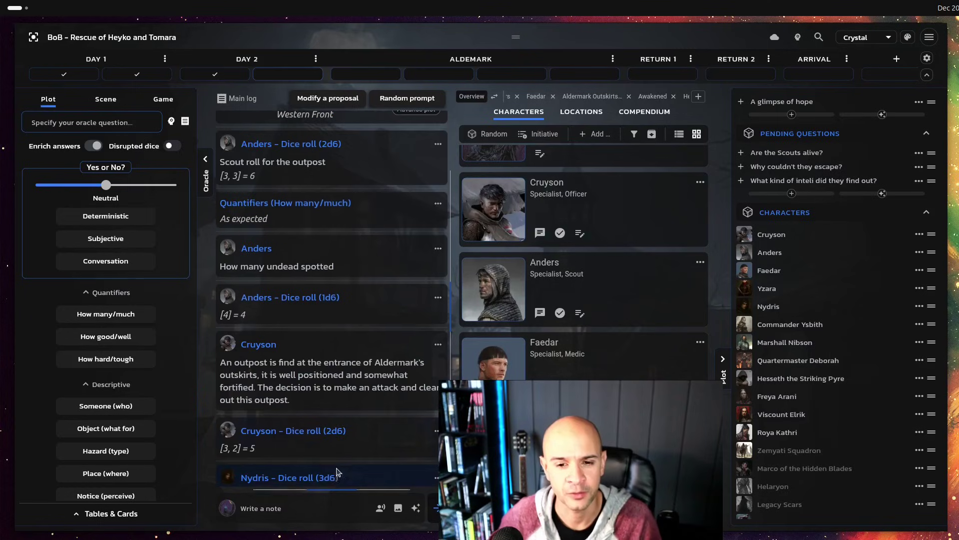
{"action": "left_click", "coordinate": [328, 506]}
{"action": "type", "text": "@"}
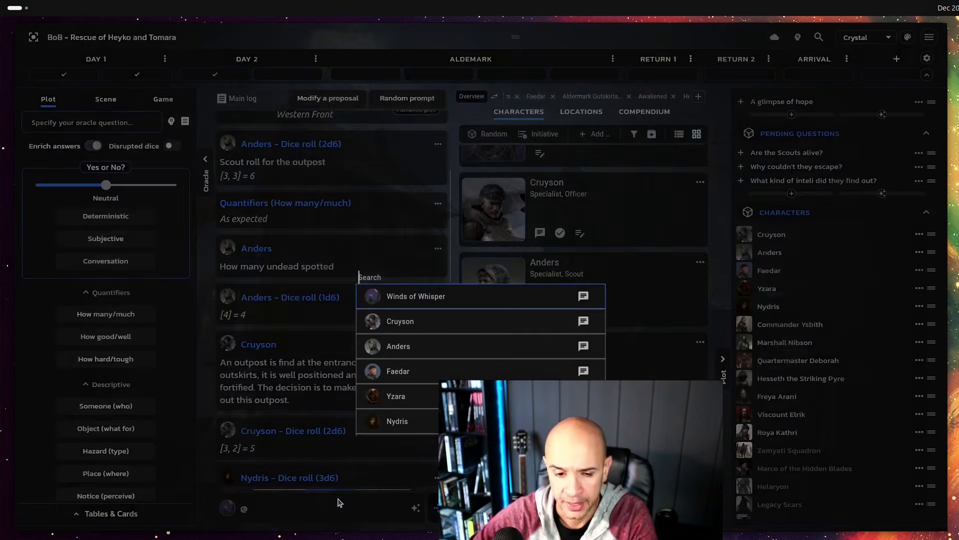
{"action": "key", "text": "Down"}
{"action": "key", "text": "Down"}
{"action": "key", "text": "Return"}
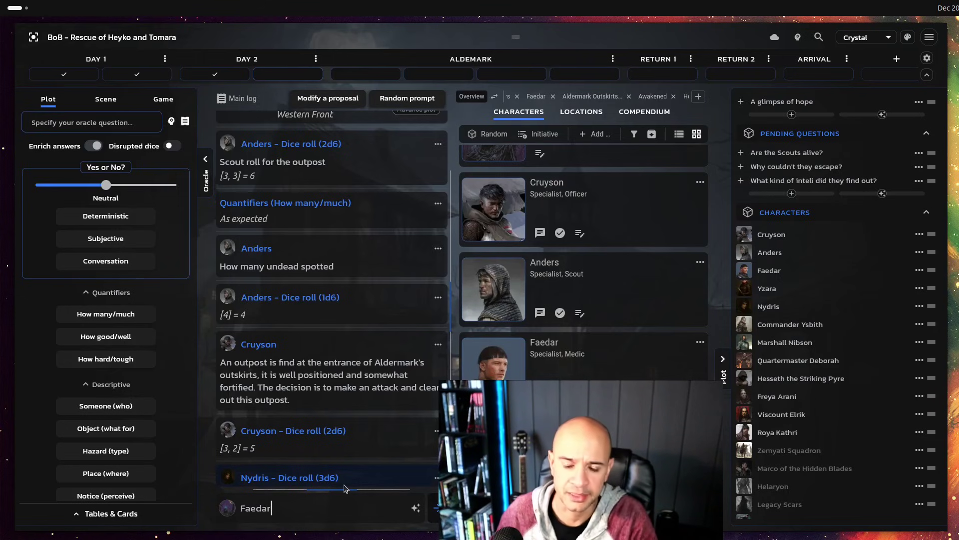
{"action": "key", "text": "ctrl+a"}
{"action": "key", "text": "BackSpace"}
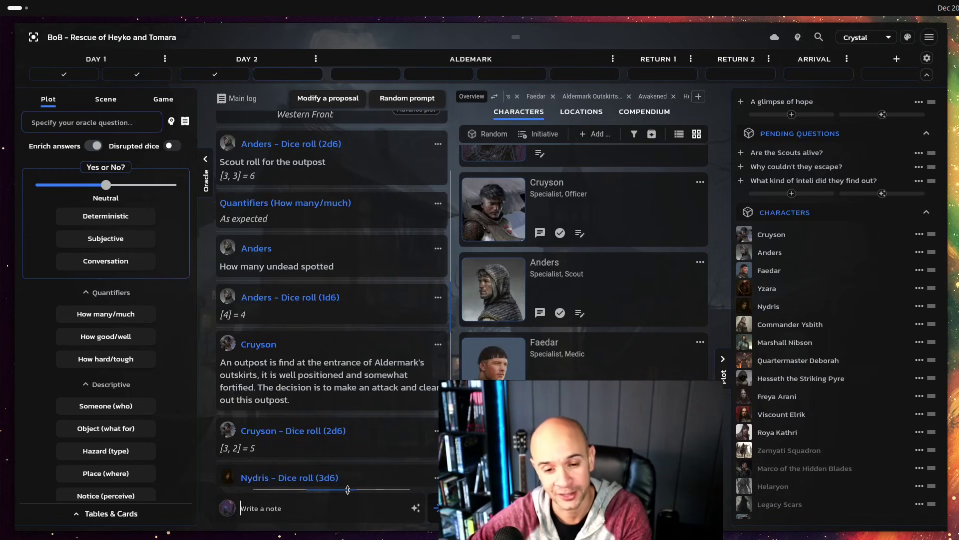
Insert a mention of Commander Ysbith in the main log note and remove it.
{"action": "type", "text": "@"}
{"action": "key", "text": "Down"}
{"action": "key", "text": "Down"}
{"action": "key", "text": "Down"}
{"action": "key", "text": "Down"}
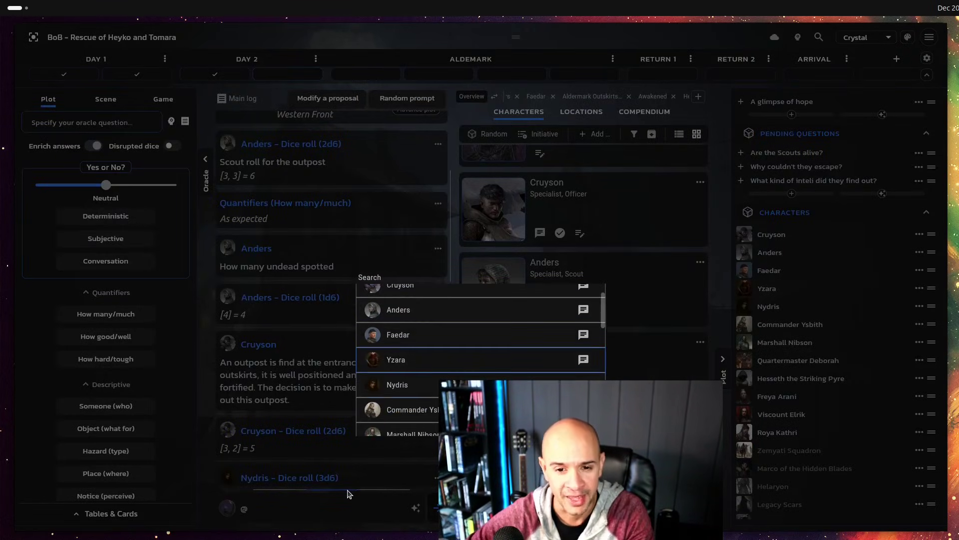
{"action": "key", "text": "Return"}
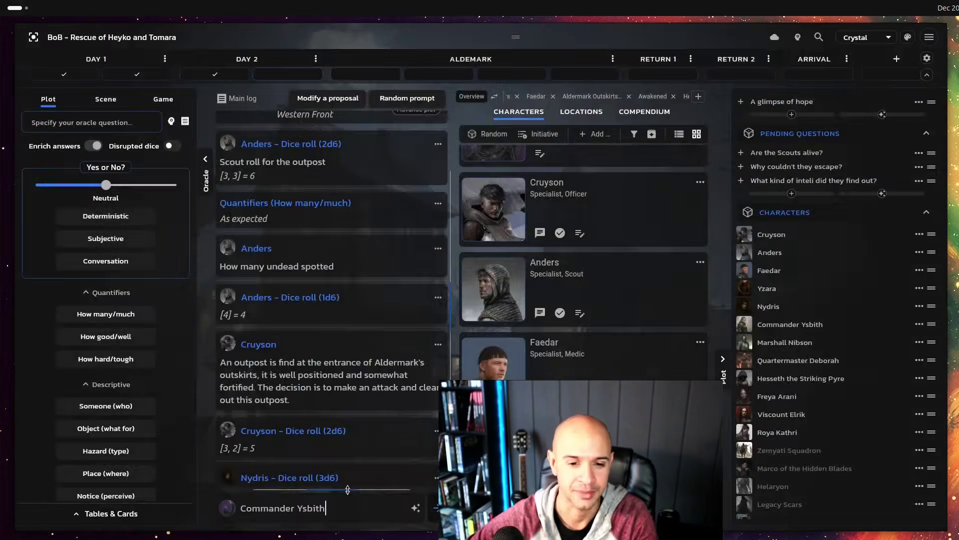
{"action": "key", "text": "BackSpace"}
{"action": "key", "text": "BackSpace"}
Make Nydris the speaker of the main log note through the character mention search.
{"action": "type", "text": "@"}
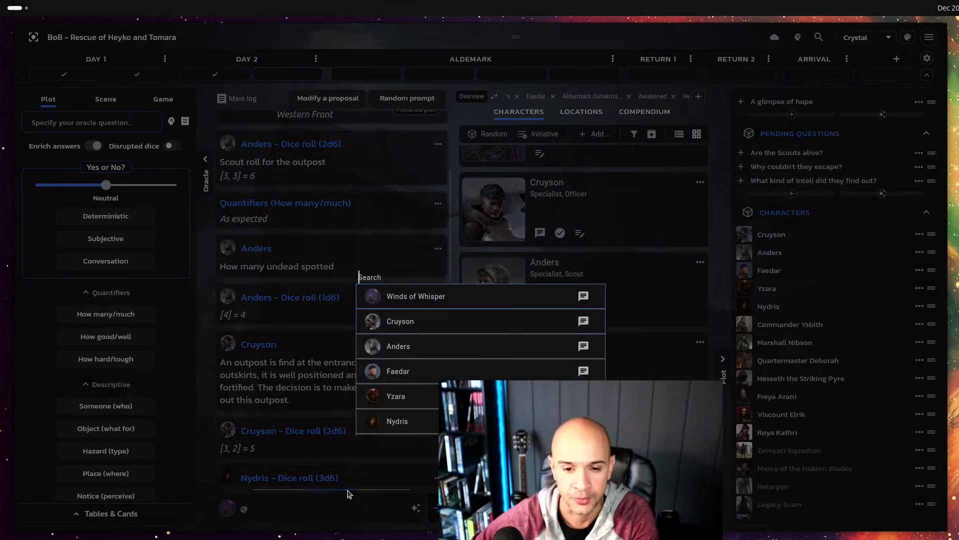
{"action": "key", "text": "Down"}
{"action": "key", "text": "Down"}
{"action": "key", "text": "Down"}
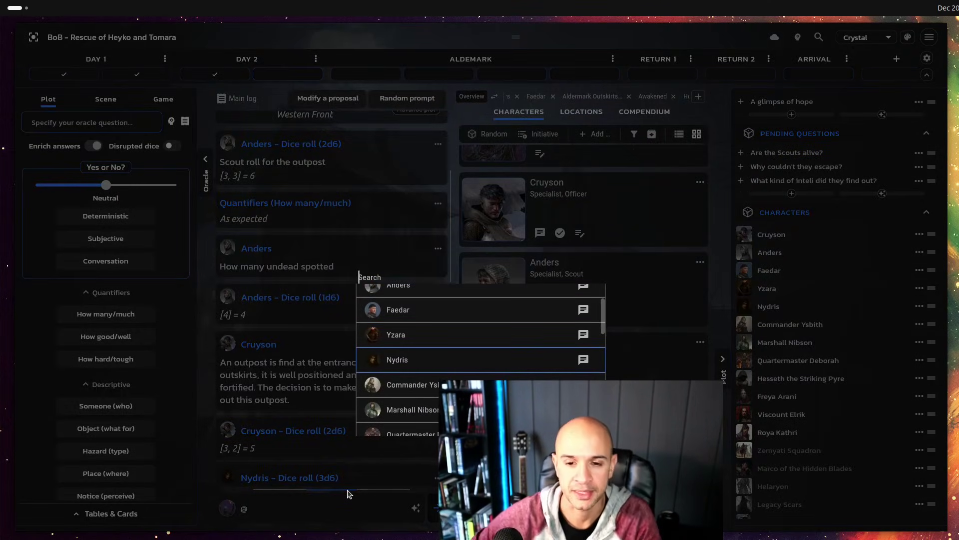
{"action": "left_click", "coordinate": [584, 365]}
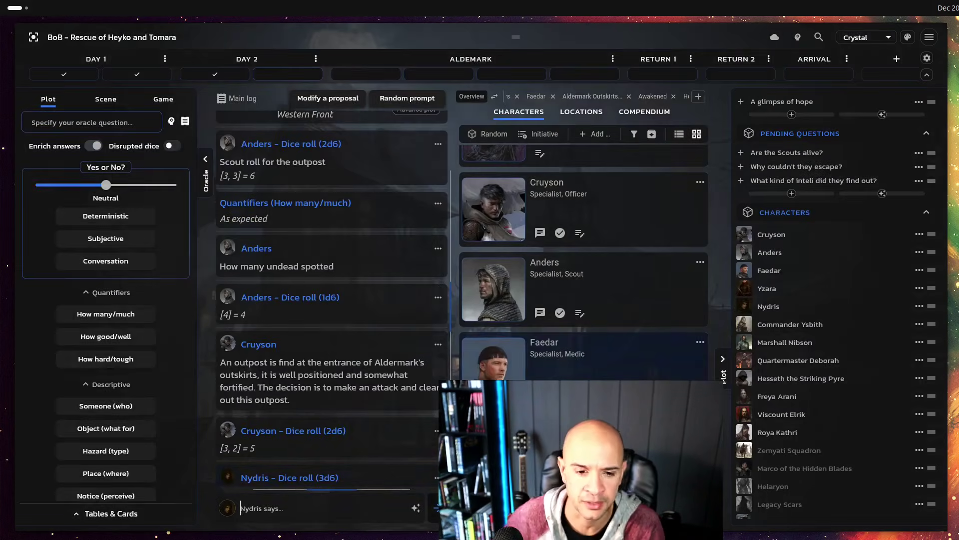
Change the speaker of the main log note to Commander Ysbith.
{"action": "left_click", "coordinate": [228, 508]}
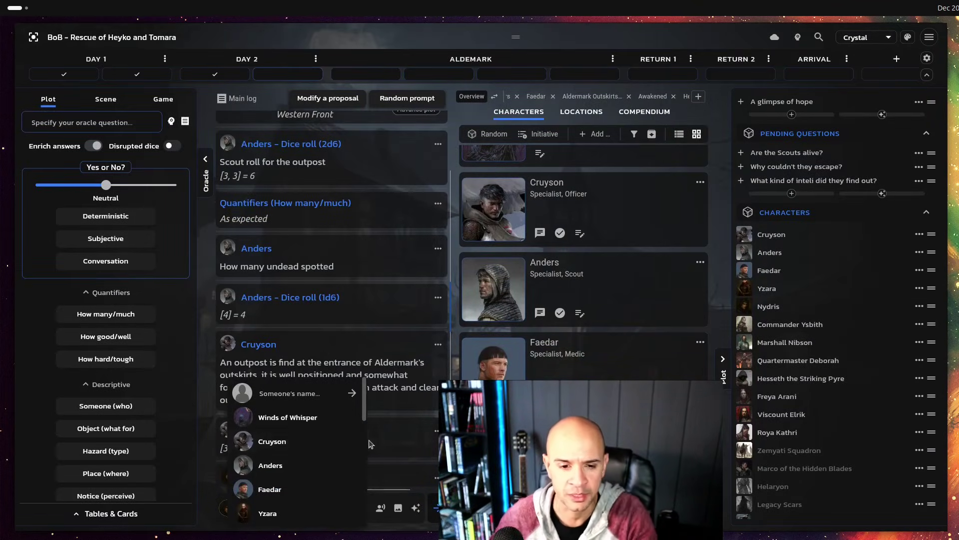
{"action": "scroll", "coordinate": [334, 465], "scroll_direction": "down", "scroll_amount": 3}
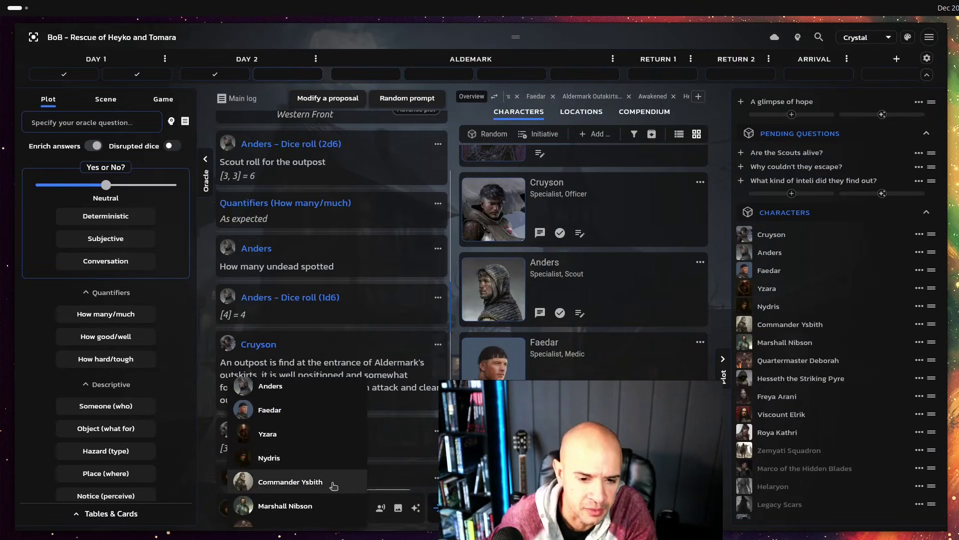
{"action": "left_click", "coordinate": [333, 480]}
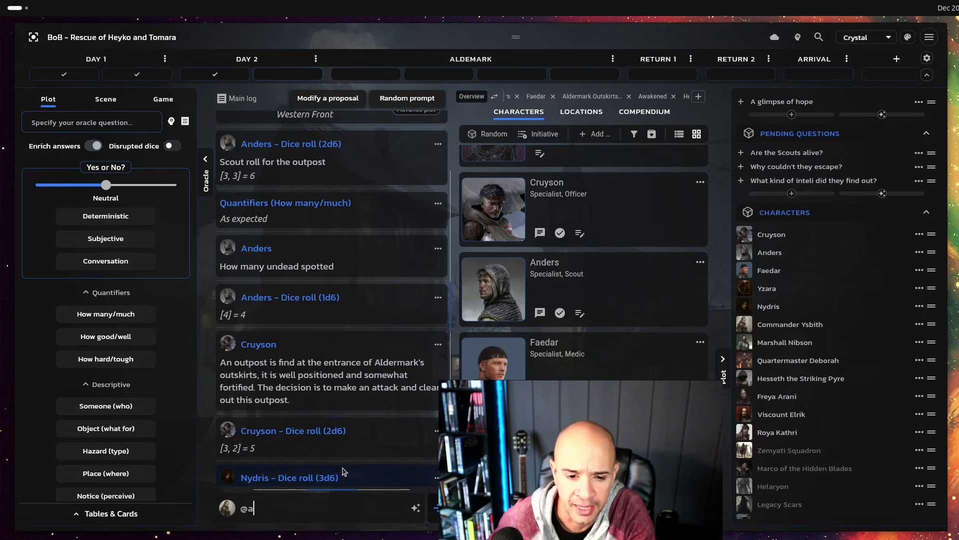
Bring up the character mention search from the log note again and open Commander Ysbith's page.
{"action": "key", "text": "BackSpace"}
{"action": "type", "text": "@"}
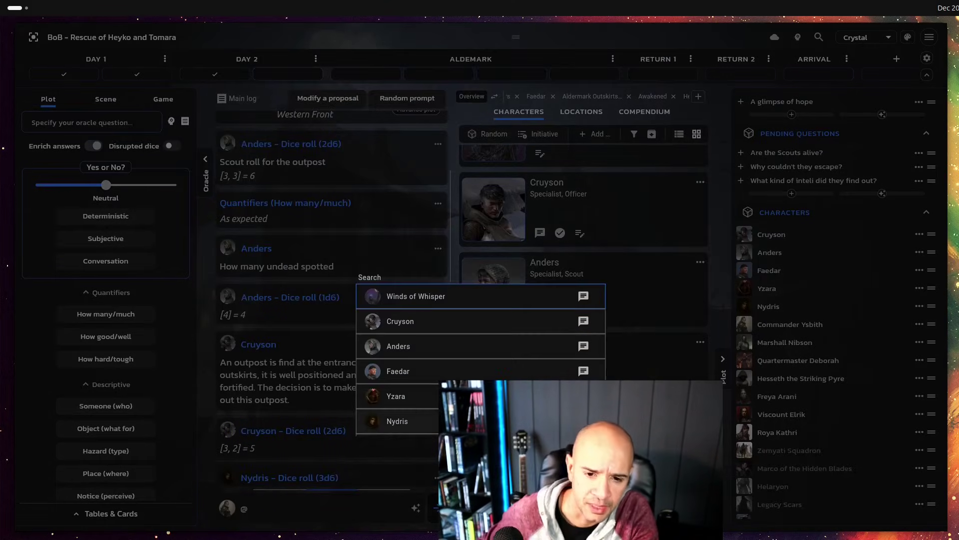
{"action": "scroll", "coordinate": [390, 395], "scroll_direction": "down", "scroll_amount": 2}
{"action": "left_click", "coordinate": [395, 393]}
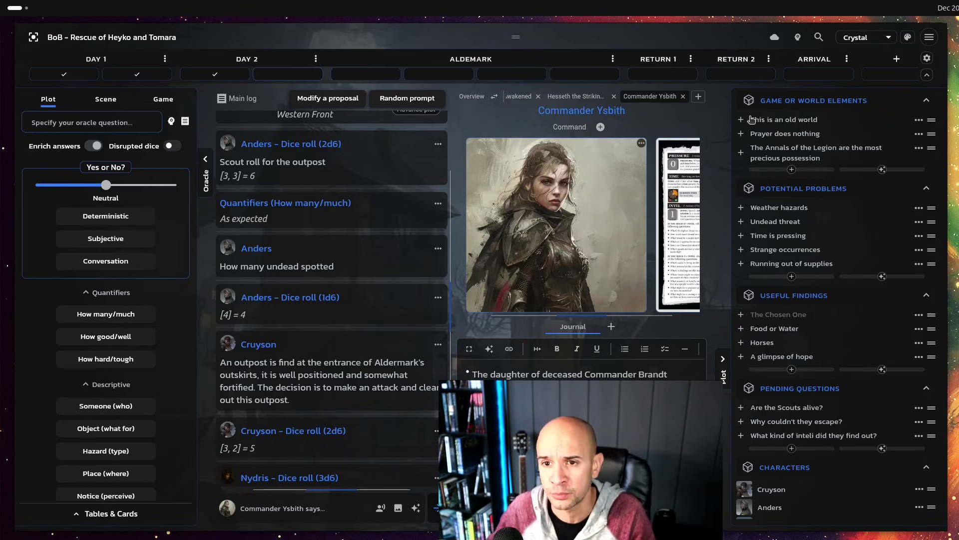
Review the plot track types and the new-node invocation options for a new plot track, and close plot track management without adding one.
{"action": "left_click", "coordinate": [926, 60]}
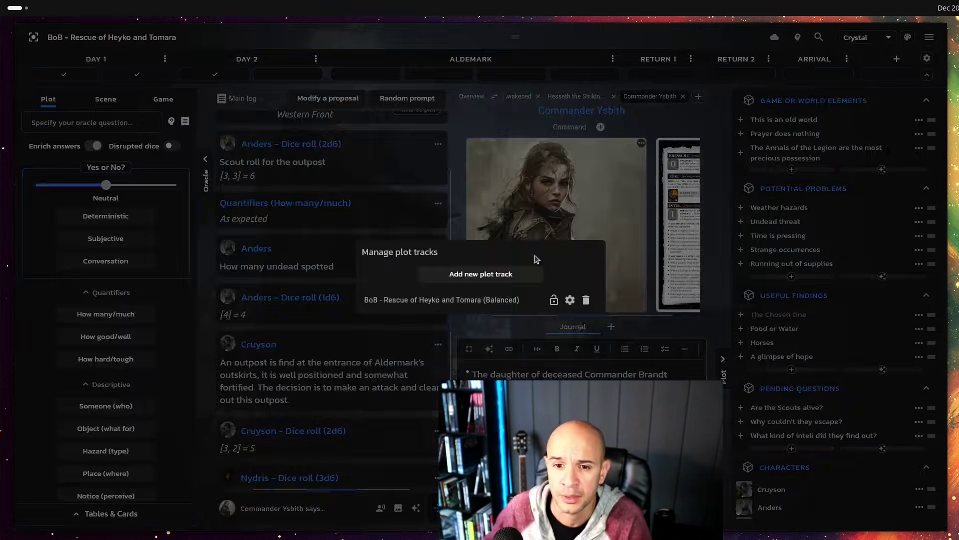
{"action": "left_click", "coordinate": [507, 274]}
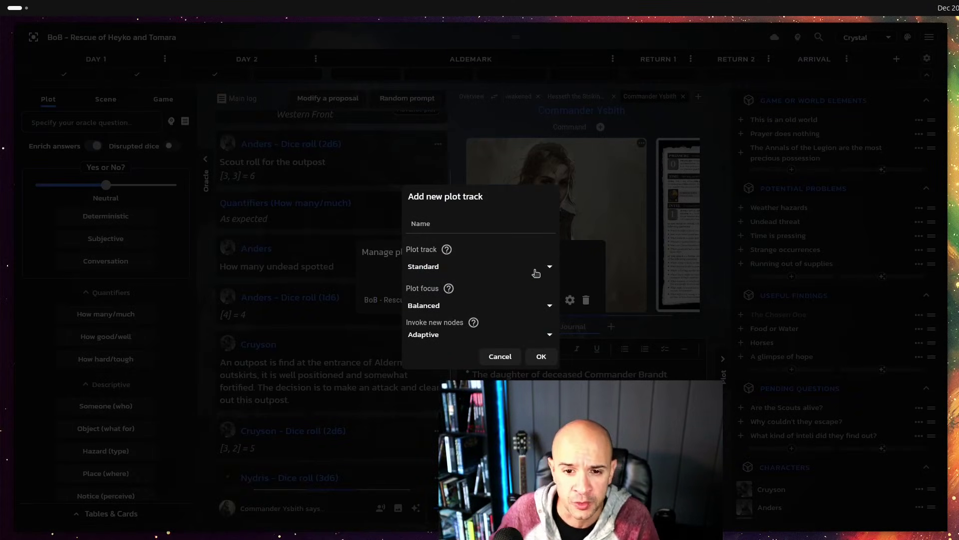
{"action": "left_click", "coordinate": [535, 272]}
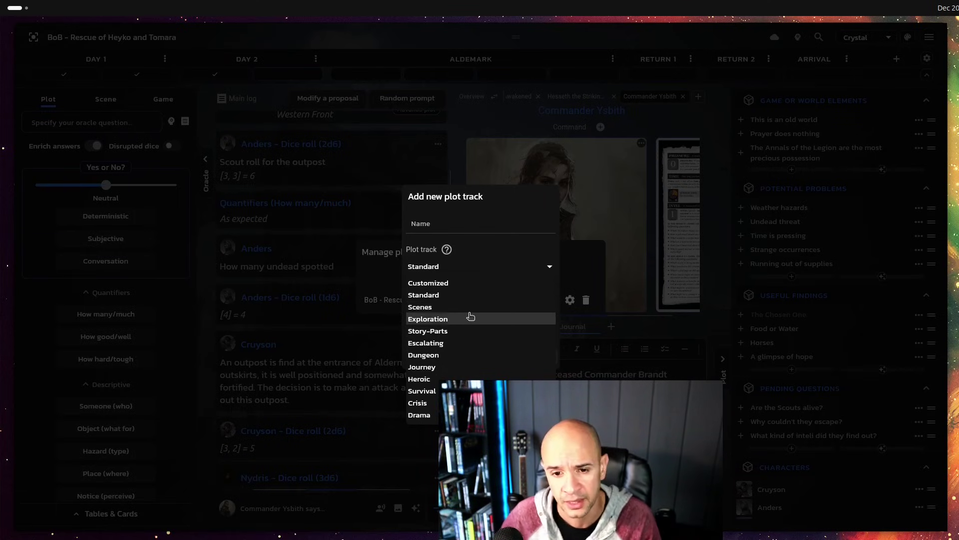
{"action": "left_click", "coordinate": [548, 290]}
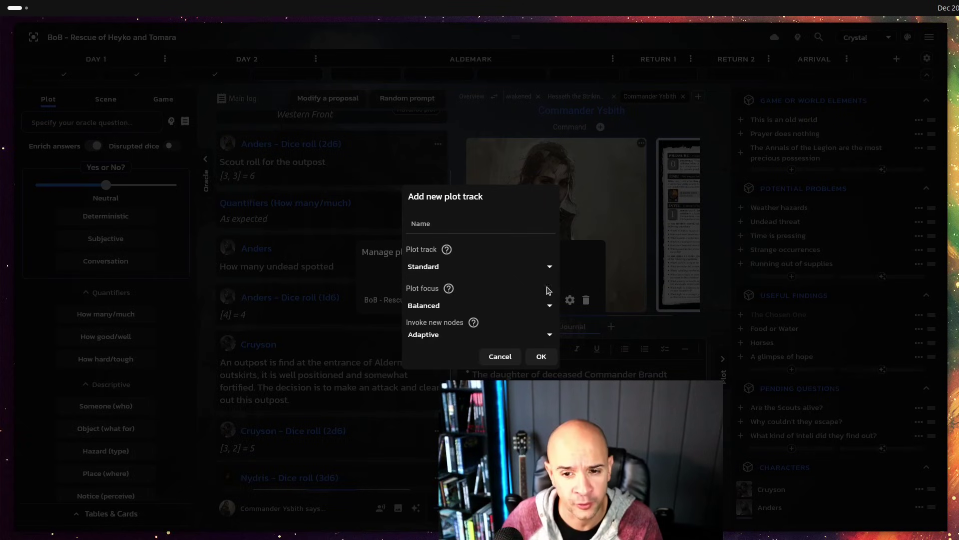
{"action": "left_click", "coordinate": [428, 334]}
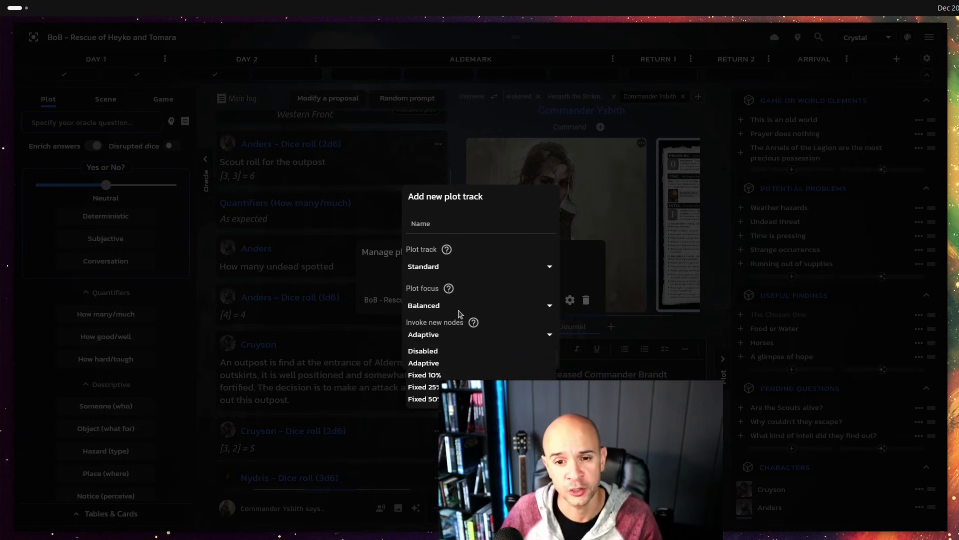
{"action": "left_click", "coordinate": [578, 294]}
{"action": "left_click", "coordinate": [588, 295]}
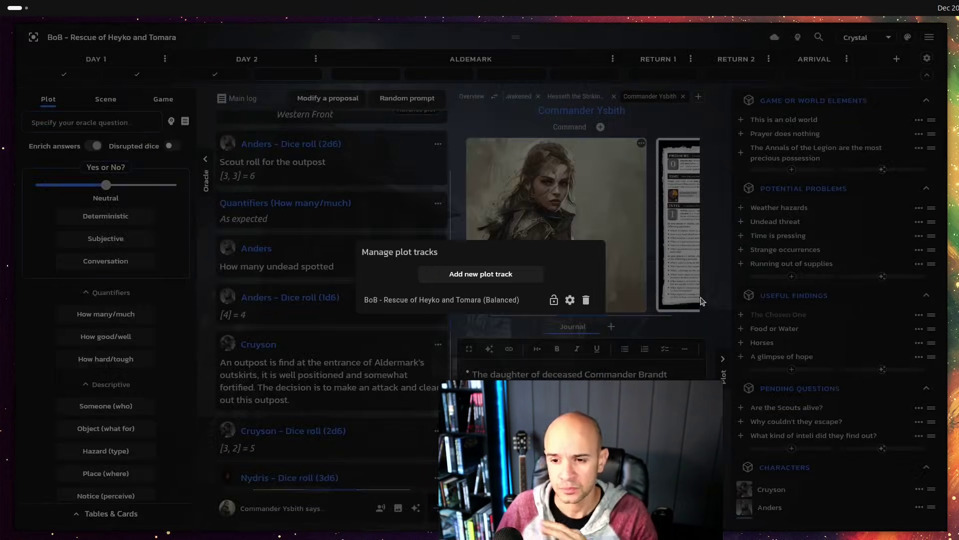
{"action": "left_click", "coordinate": [704, 300]}
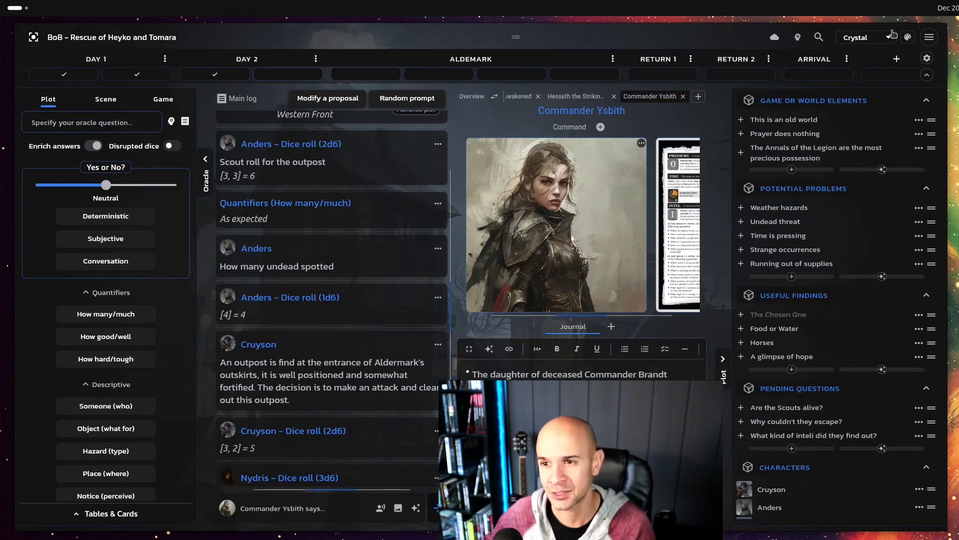
Review the new-node invocation options of the existing Rescue of Heyko and Tomara plot track, and close plot track management without changes.
{"action": "left_click", "coordinate": [926, 58]}
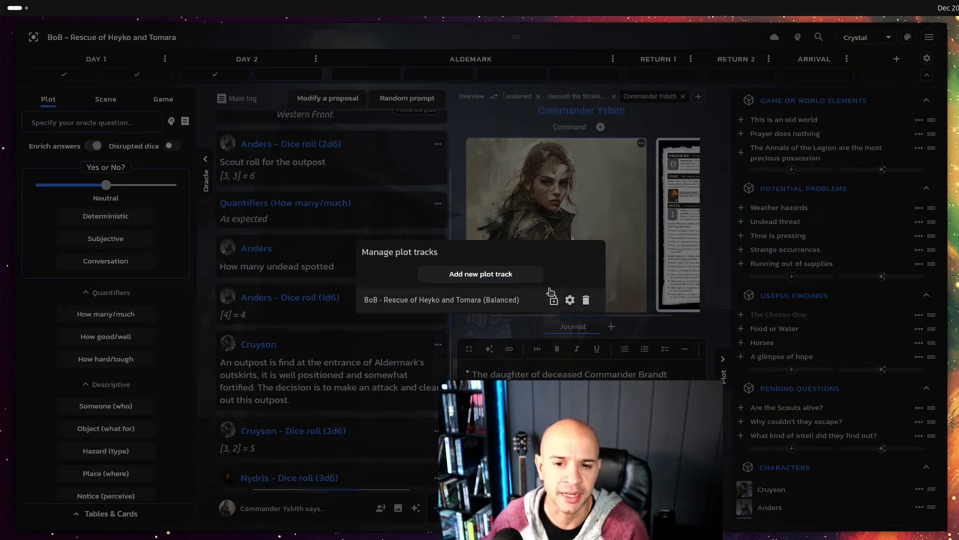
{"action": "left_click", "coordinate": [570, 300]}
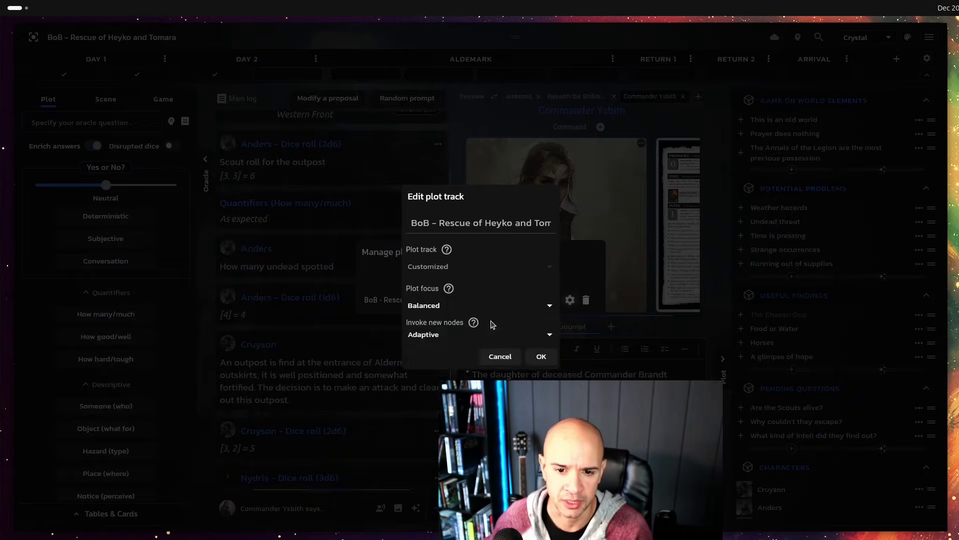
{"action": "left_click", "coordinate": [440, 335]}
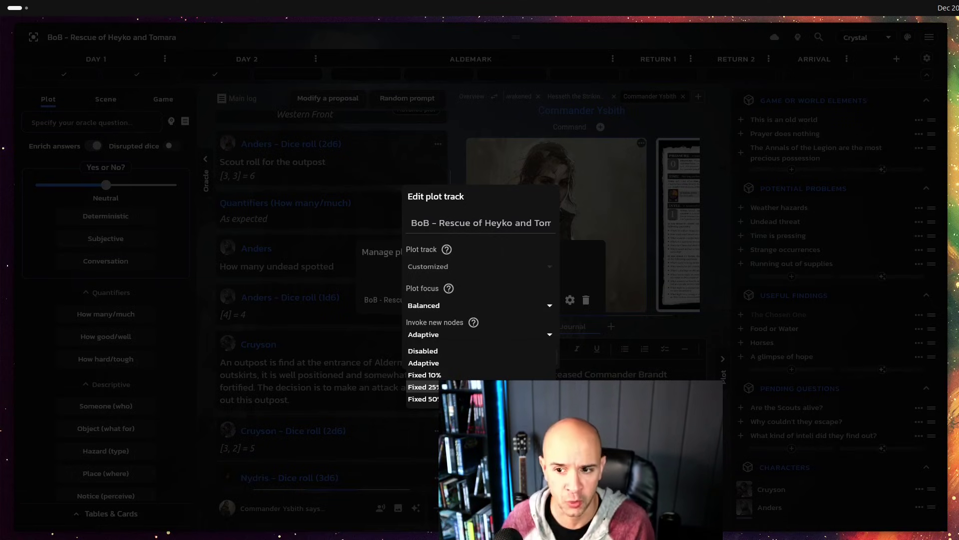
{"action": "left_click", "coordinate": [654, 275]}
{"action": "left_click", "coordinate": [649, 279]}
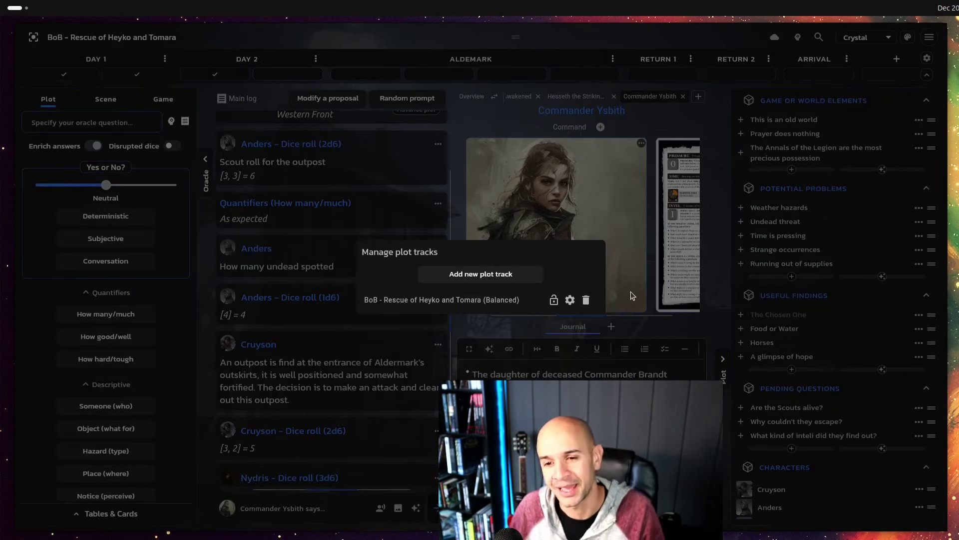
{"action": "left_click", "coordinate": [640, 290]}
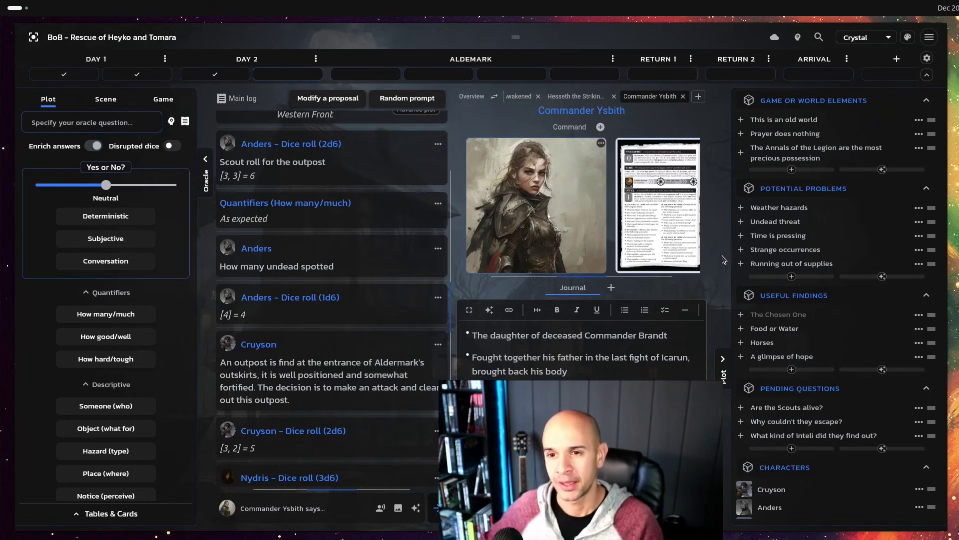
Review the AI section of the application settings, covering API keys, text generation and image generation, and close the settings.
{"action": "left_click", "coordinate": [930, 36]}
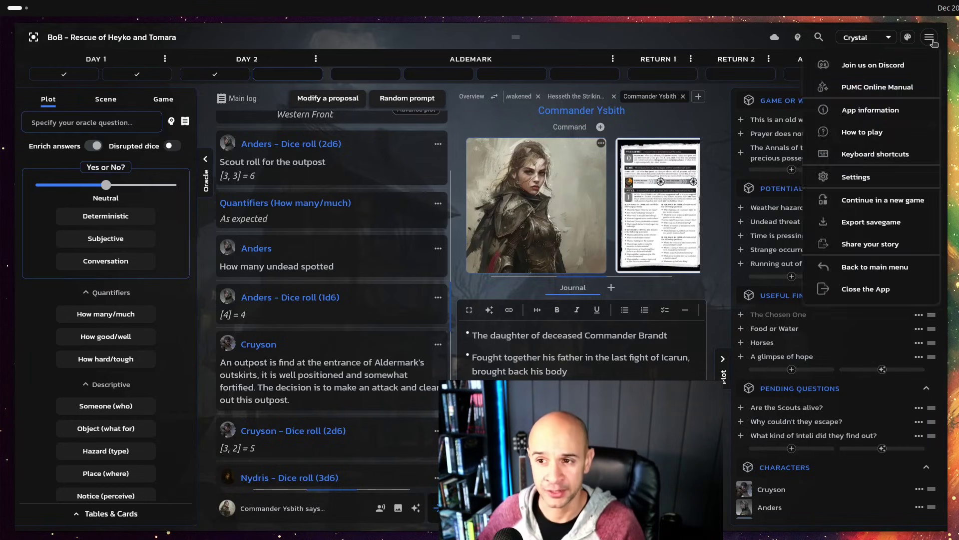
{"action": "left_click", "coordinate": [879, 177]}
{"action": "left_click", "coordinate": [604, 142]}
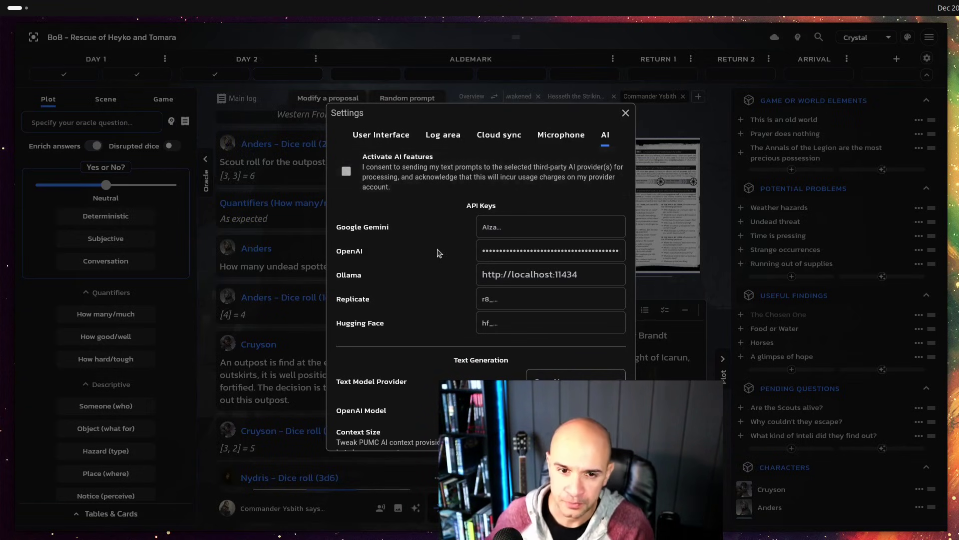
{"action": "scroll", "coordinate": [437, 253], "scroll_direction": "down", "scroll_amount": 1}
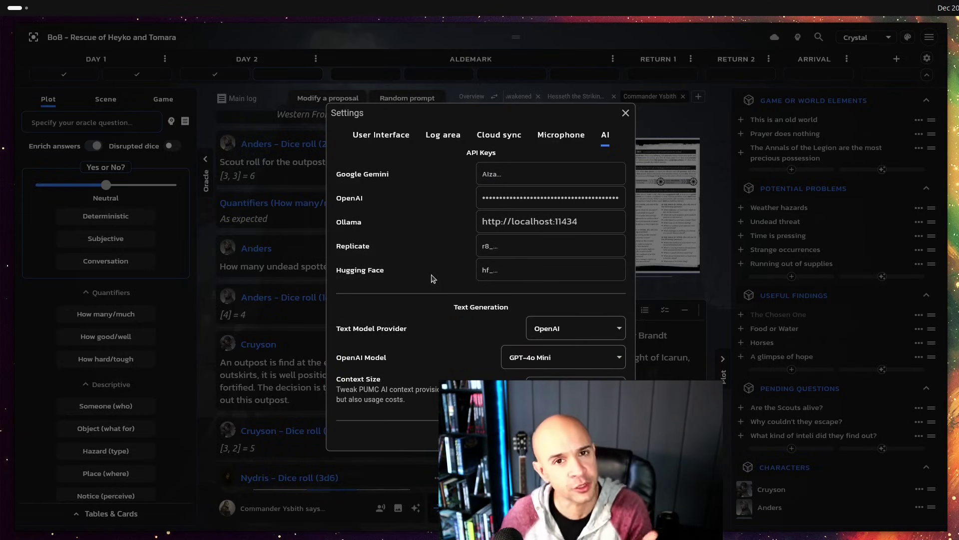
{"action": "scroll", "coordinate": [435, 272], "scroll_direction": "down", "scroll_amount": 1}
{"action": "scroll", "coordinate": [435, 269], "scroll_direction": "up", "scroll_amount": 1}
{"action": "scroll", "coordinate": [435, 264], "scroll_direction": "down", "scroll_amount": 2}
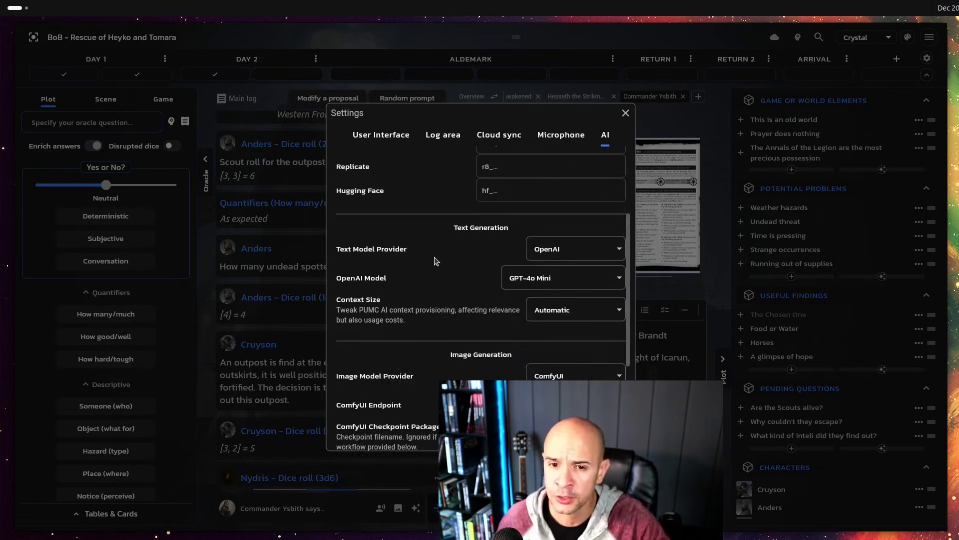
{"action": "scroll", "coordinate": [436, 255], "scroll_direction": "down", "scroll_amount": 1}
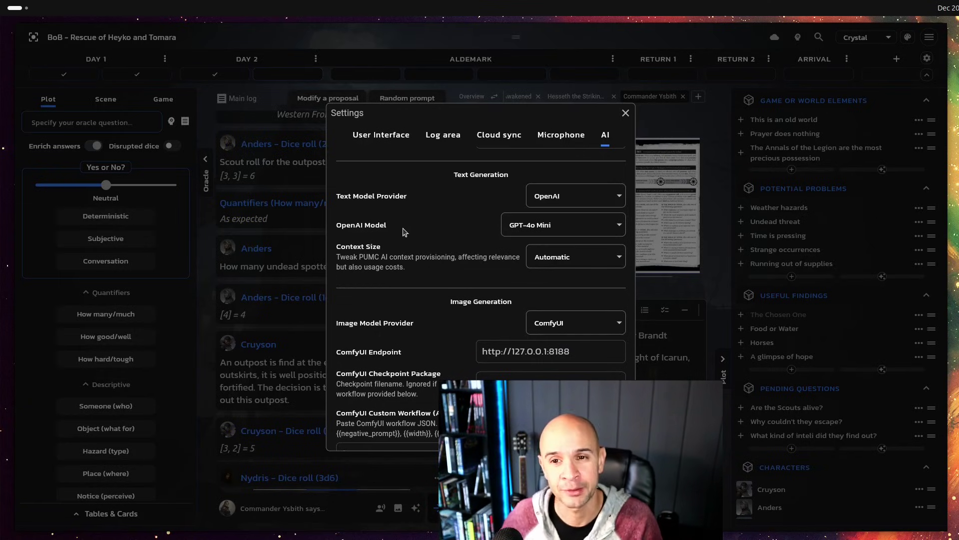
{"action": "left_click", "coordinate": [625, 114]}
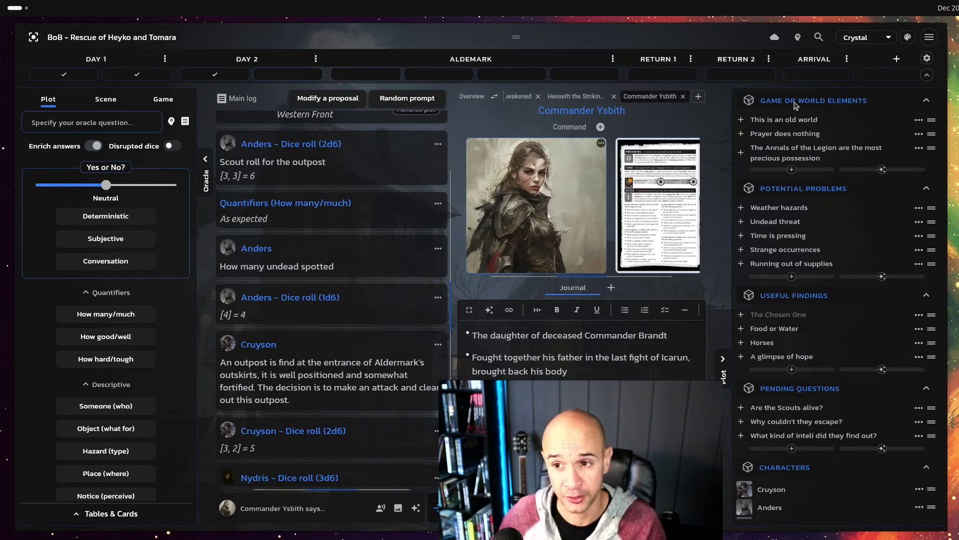
Open the AI game settings for this campaign and generate the User Preferences text with AI.
{"action": "left_click", "coordinate": [797, 40]}
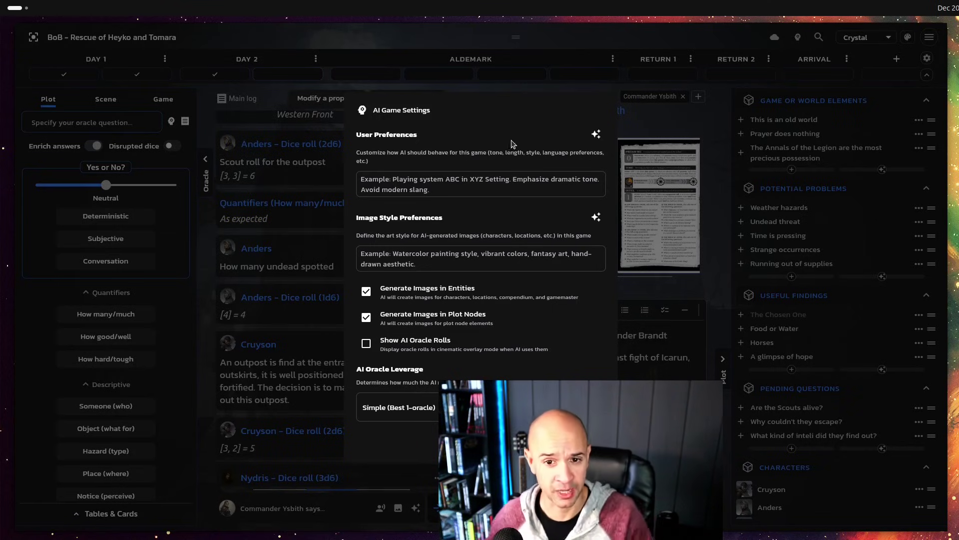
{"action": "left_click", "coordinate": [511, 189]}
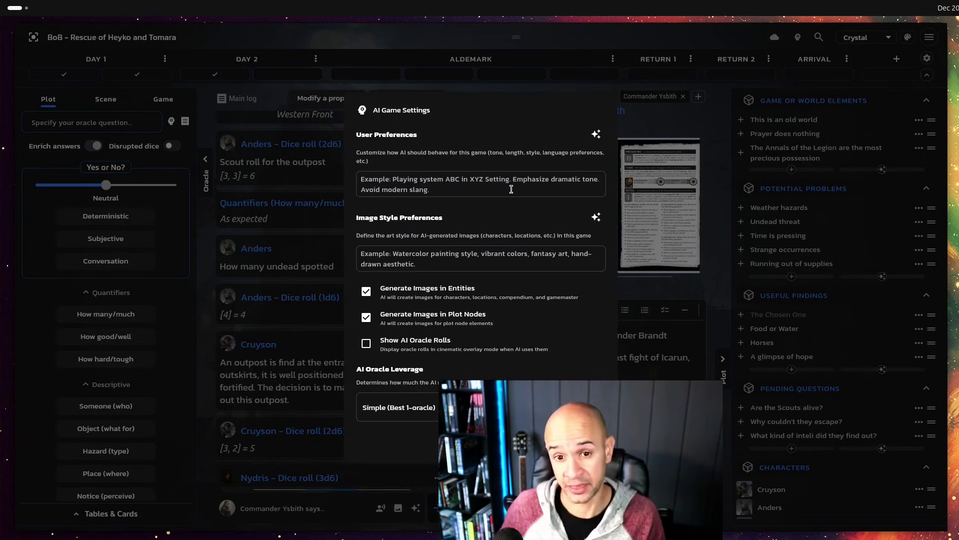
{"action": "left_click", "coordinate": [603, 140]}
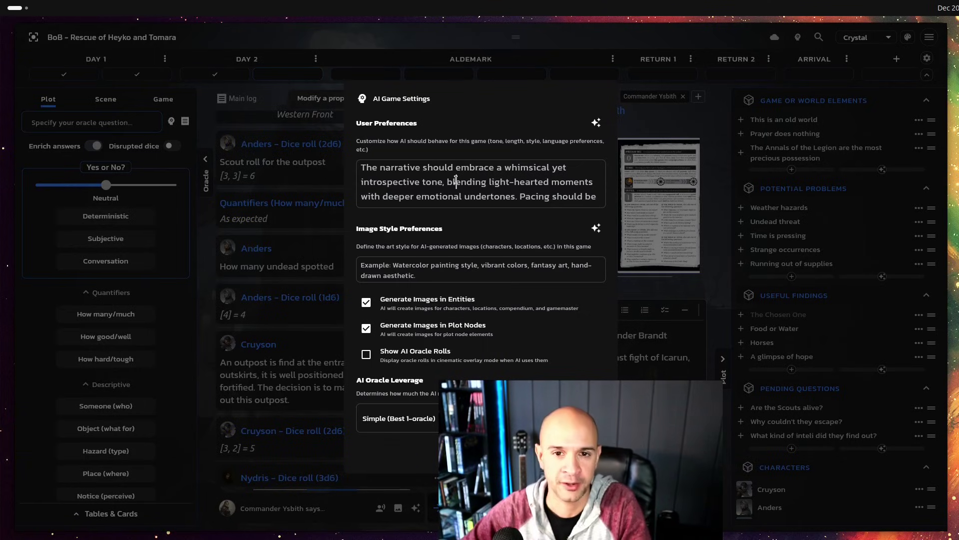
Replace the generated User Preferences with "We are playing Band of Blades, I am comfortable with hollywood levels of violence and action movies.".
{"action": "type", "text": "We are pla"}
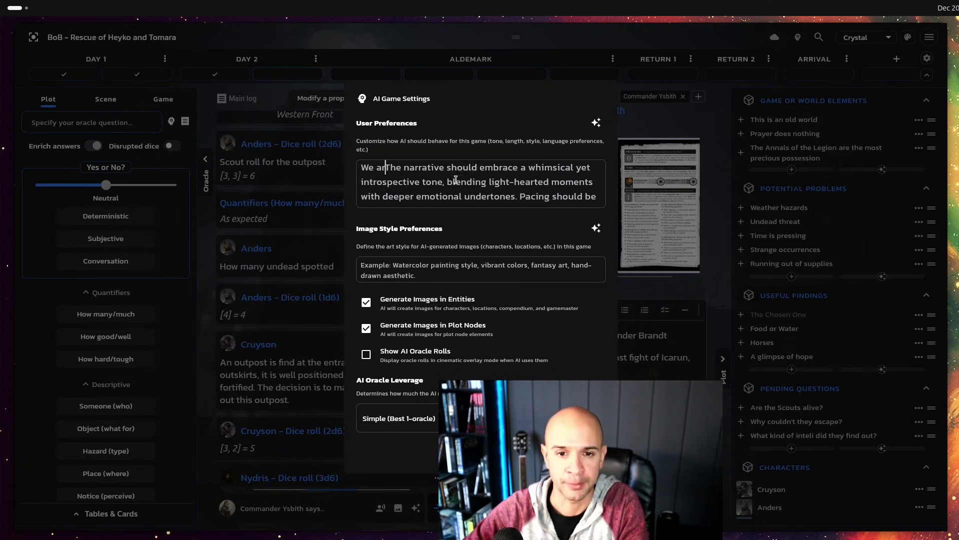
{"action": "type", "text": "ying Band of Blade"}
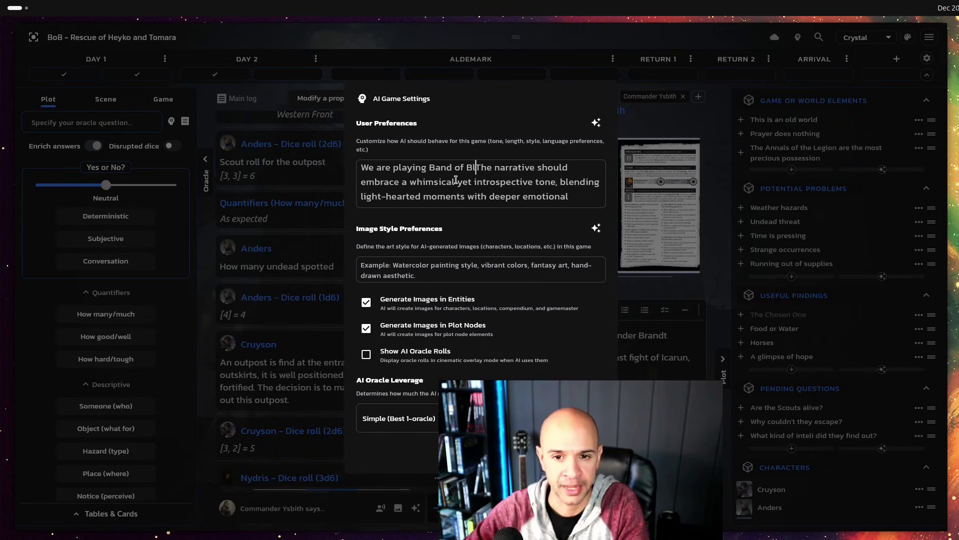
{"action": "type", "text": "s"}
{"action": "key", "text": "ctrl+shift+End"}
{"action": "key", "text": "Delete"}
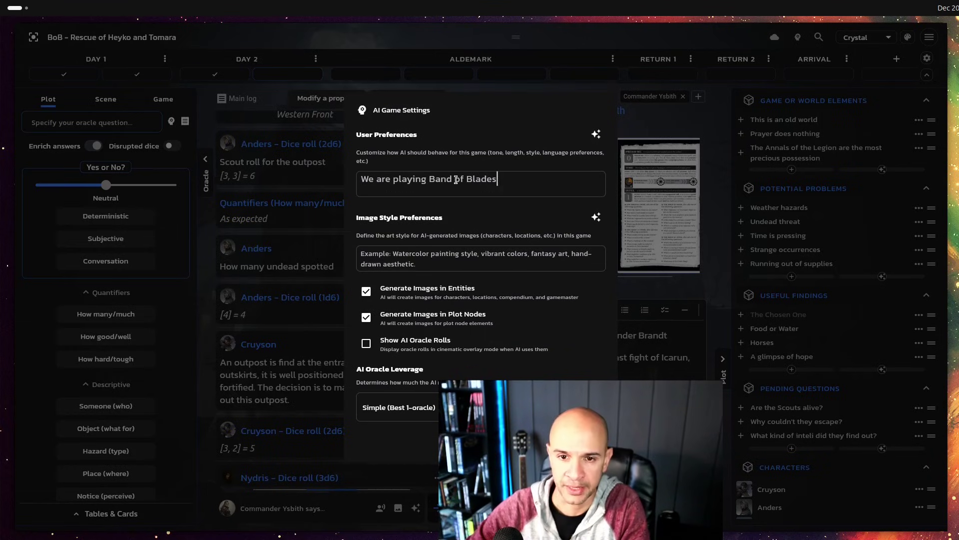
{"action": "type", "text": ", I am comforta"}
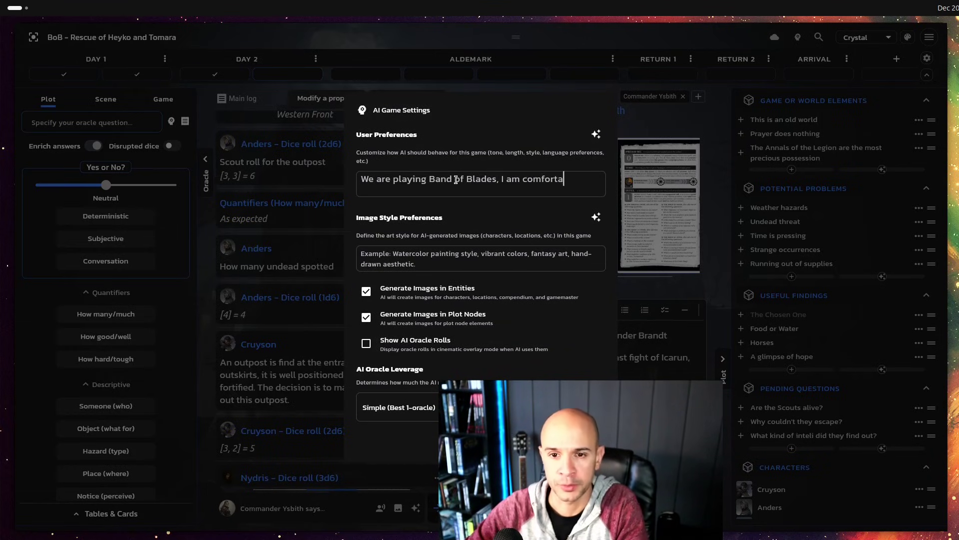
{"action": "type", "text": "ble with hollywo"}
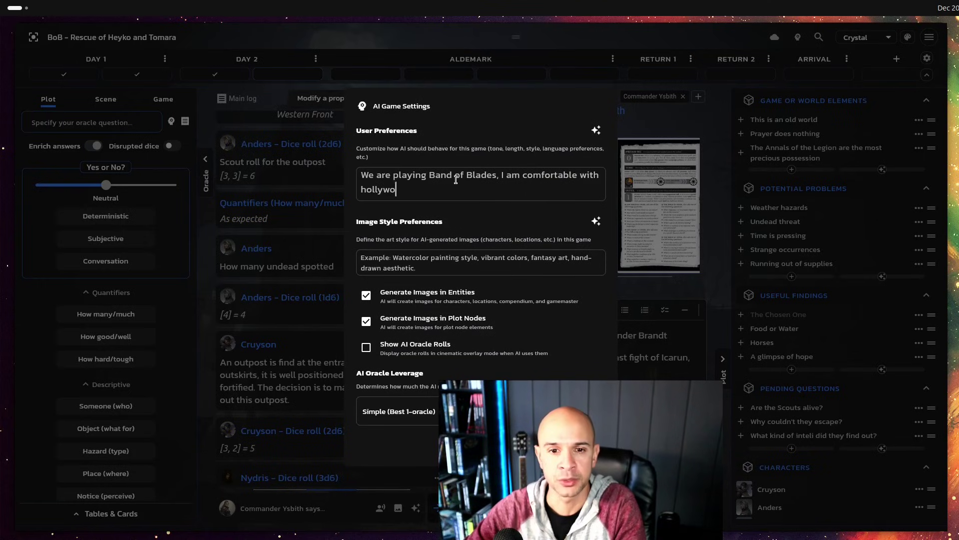
{"action": "type", "text": "od levels of violenc"}
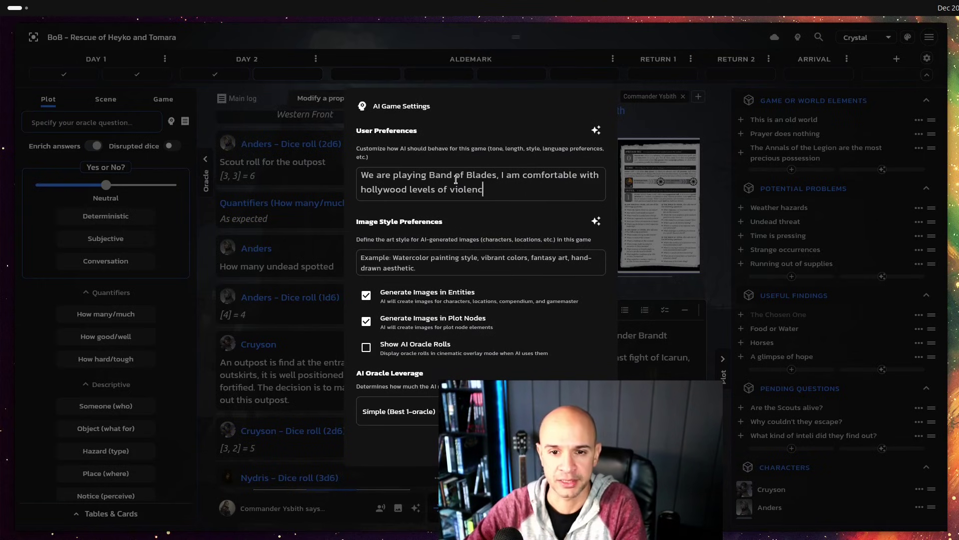
{"action": "type", "text": "e and action movies."}
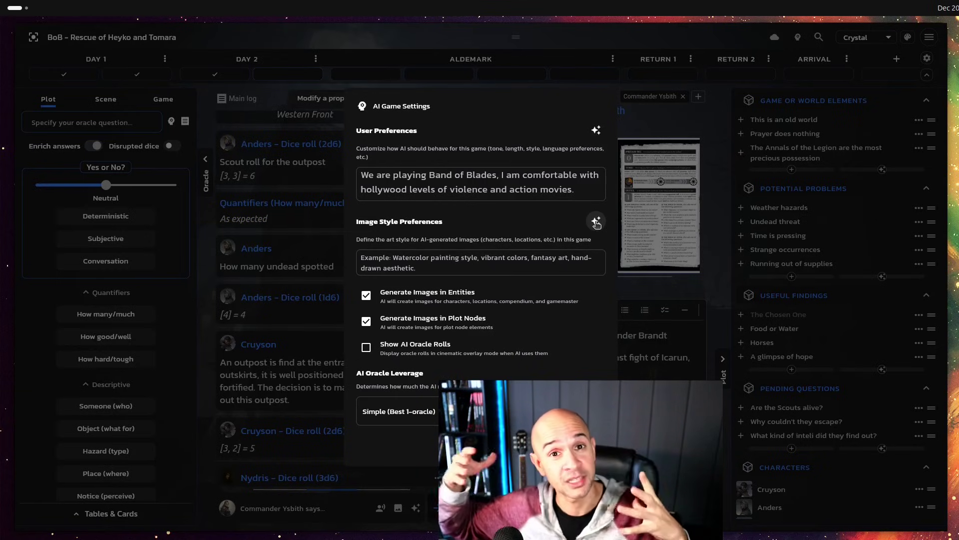
Generate the Image Style Preferences with AI, highlight their opening art style description, and close the AI game settings.
{"action": "left_click", "coordinate": [596, 222]}
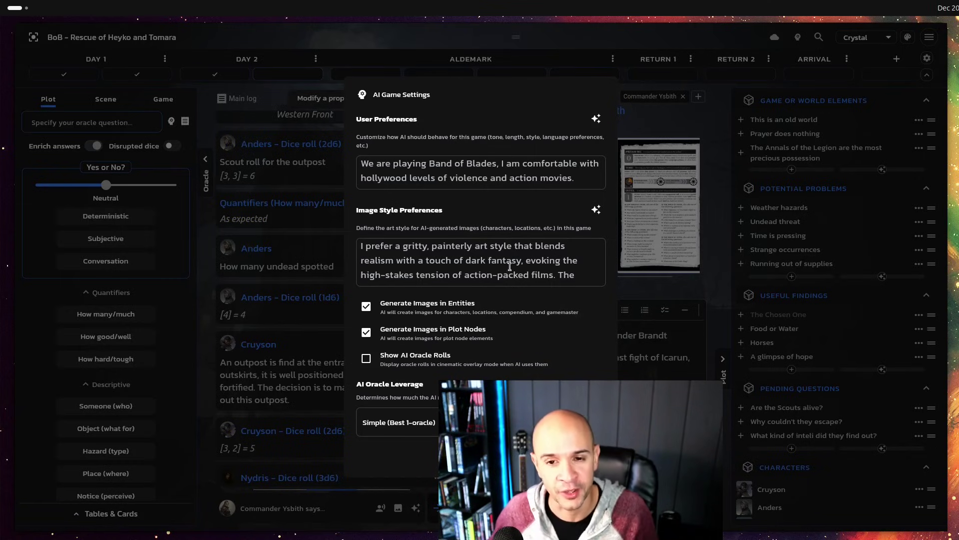
{"action": "left_click_drag", "start_coordinate": [525, 260], "coordinate": [347, 246]}
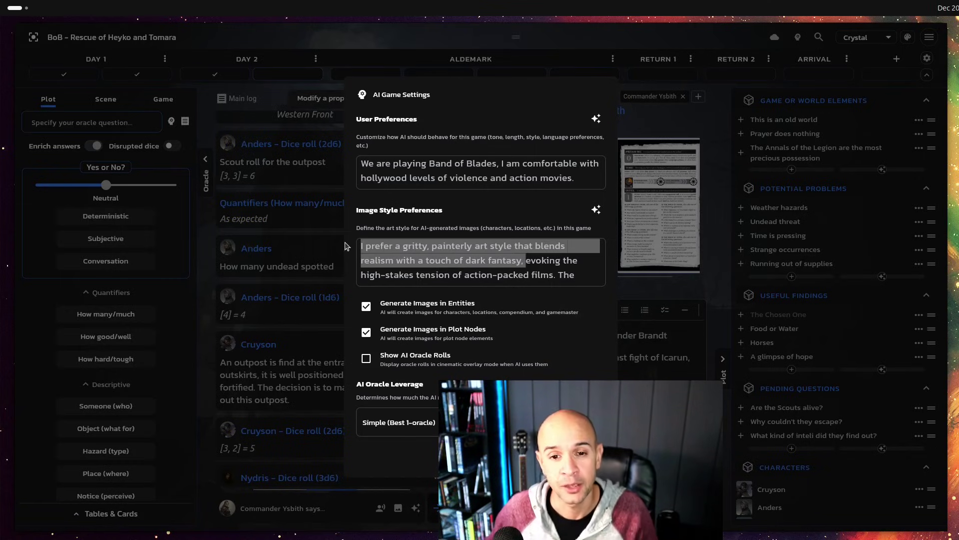
{"action": "left_click", "coordinate": [453, 177]}
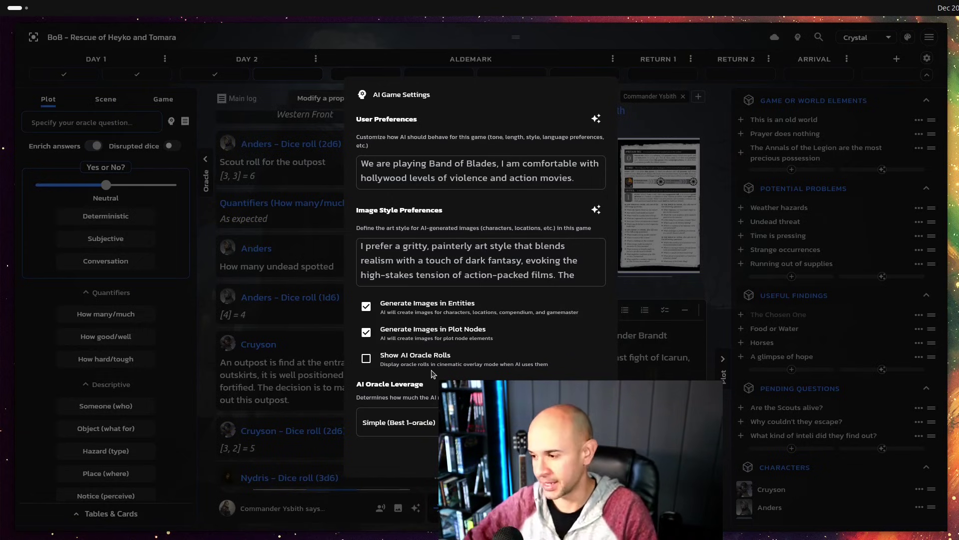
{"action": "key", "text": "Escape"}
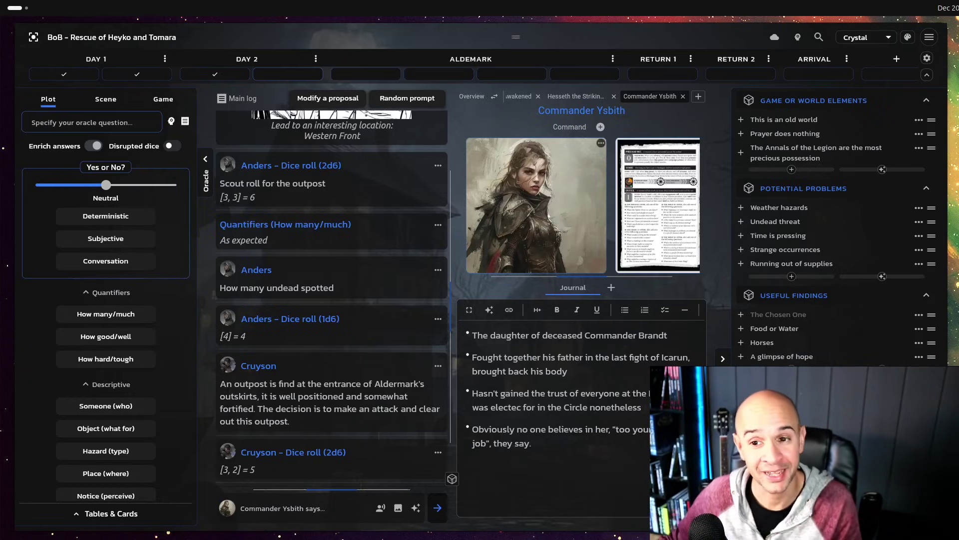
Enlarge the main log note editor, enter "Anything" as Commander Ysbith's note and bring up the AI text options.
{"action": "left_click_drag", "start_coordinate": [347, 486], "coordinate": [350, 392]}
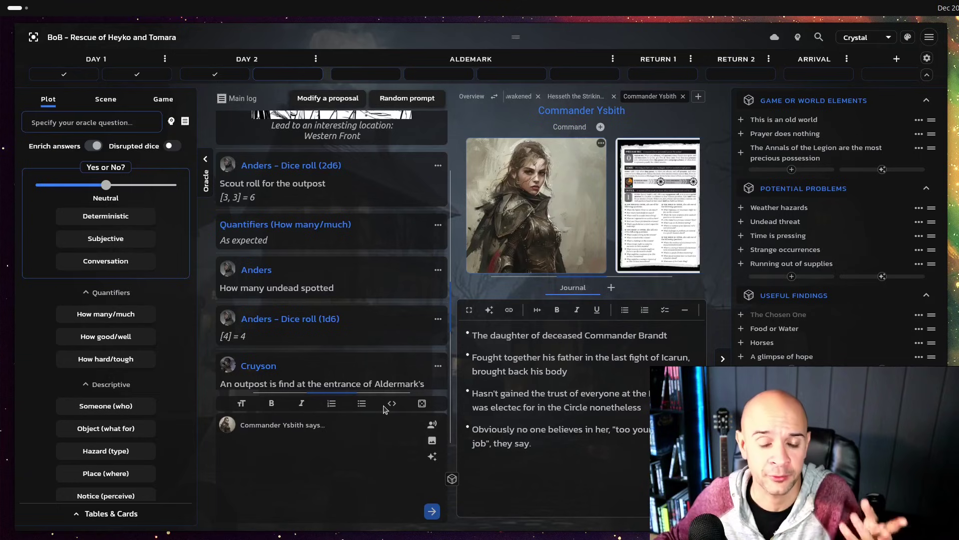
{"action": "left_click", "coordinate": [372, 449]}
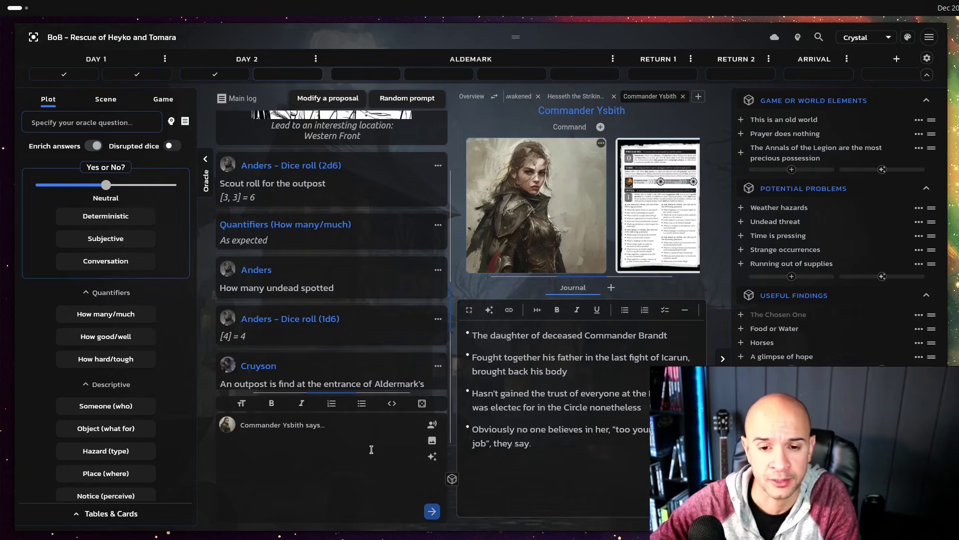
{"action": "type", "text": "Anything"}
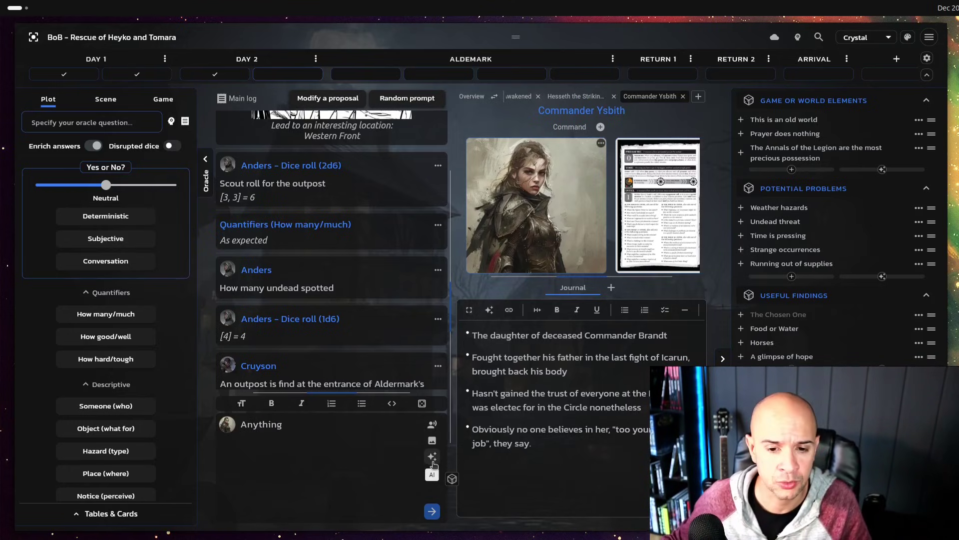
{"action": "left_click", "coordinate": [432, 456]}
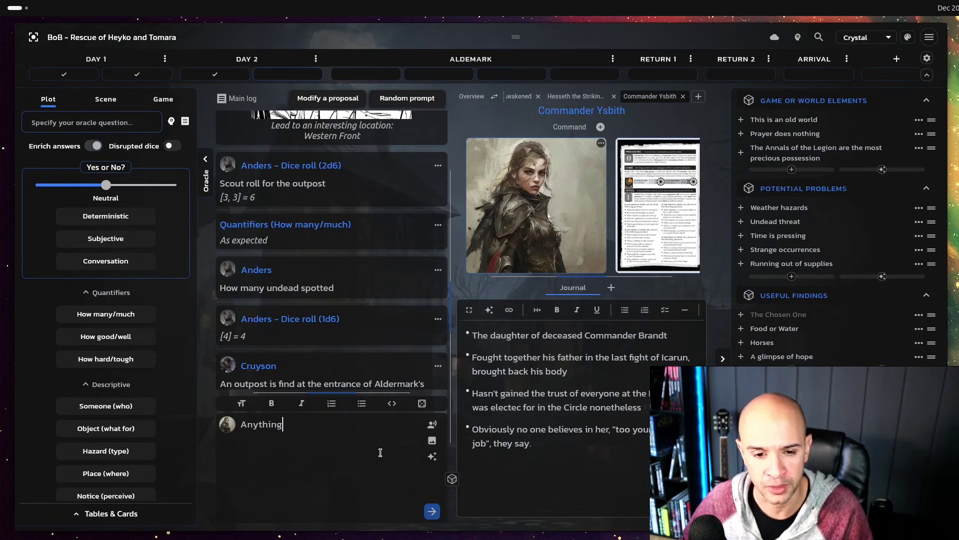
Replace the note text with "What she says:", extend it with AI and view the generated speech from its beginning.
{"action": "left_click_drag", "start_coordinate": [338, 431], "coordinate": [209, 417]}
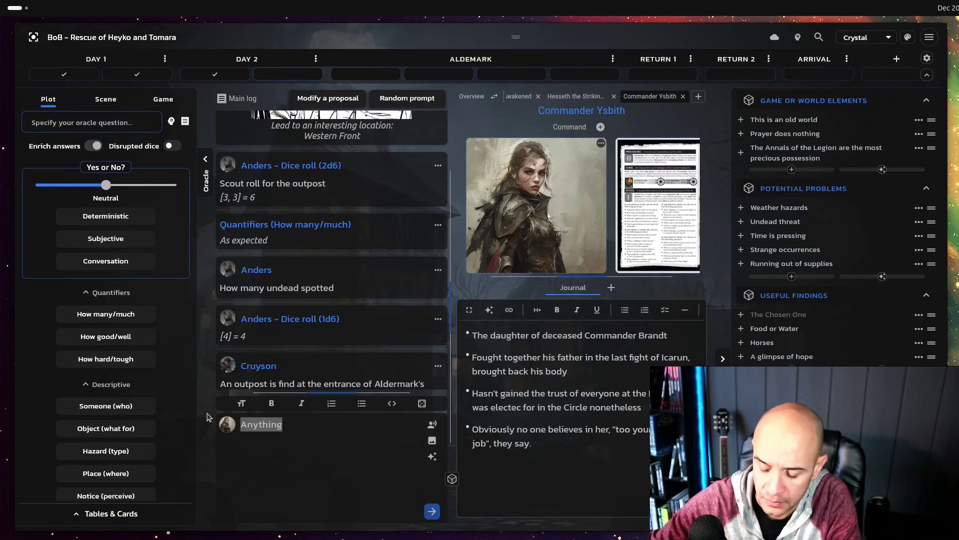
{"action": "type", "text": "What "}
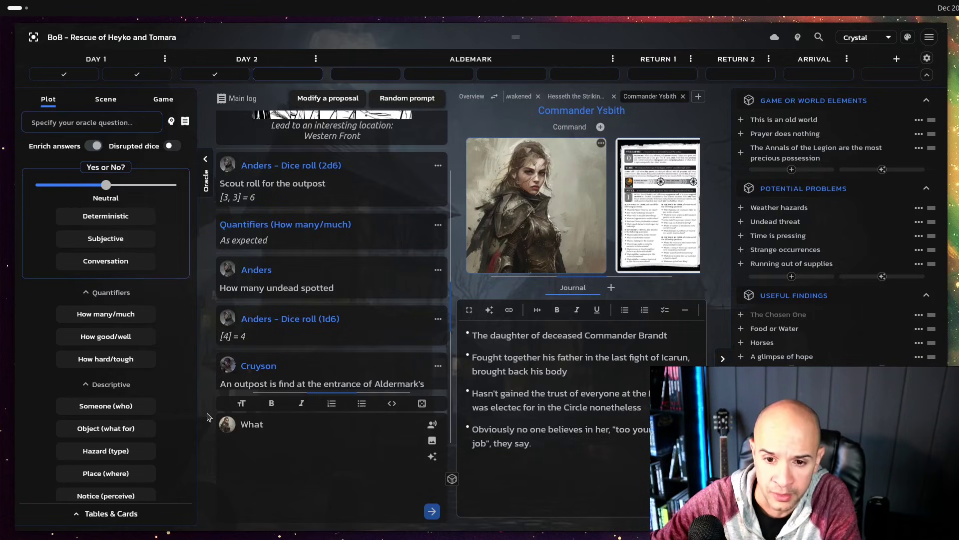
{"action": "type", "text": "she says:"}
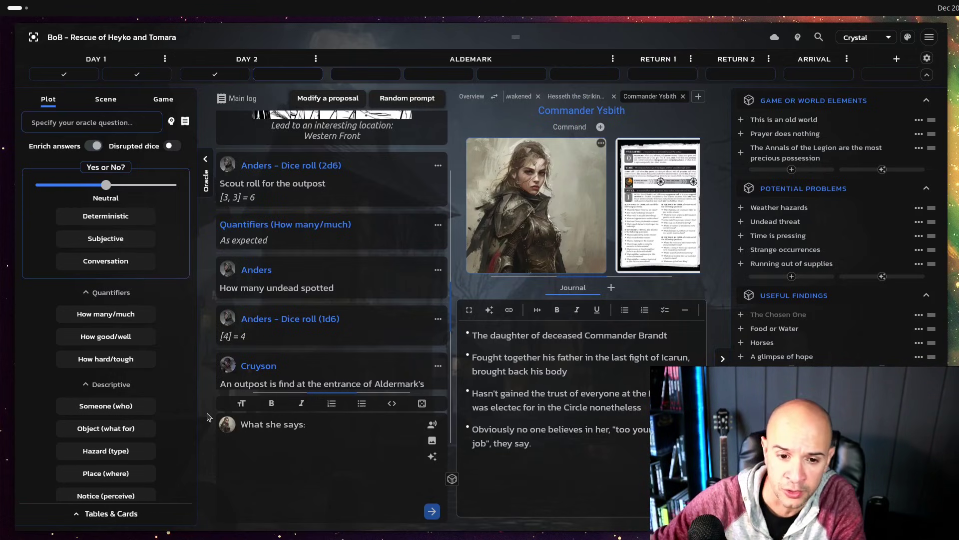
{"action": "left_click", "coordinate": [433, 457]}
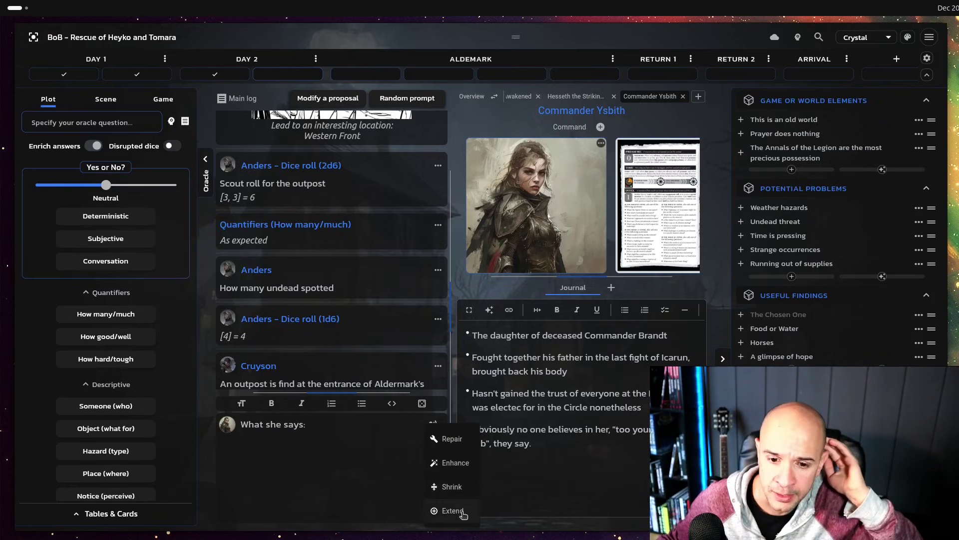
{"action": "left_click", "coordinate": [443, 507]}
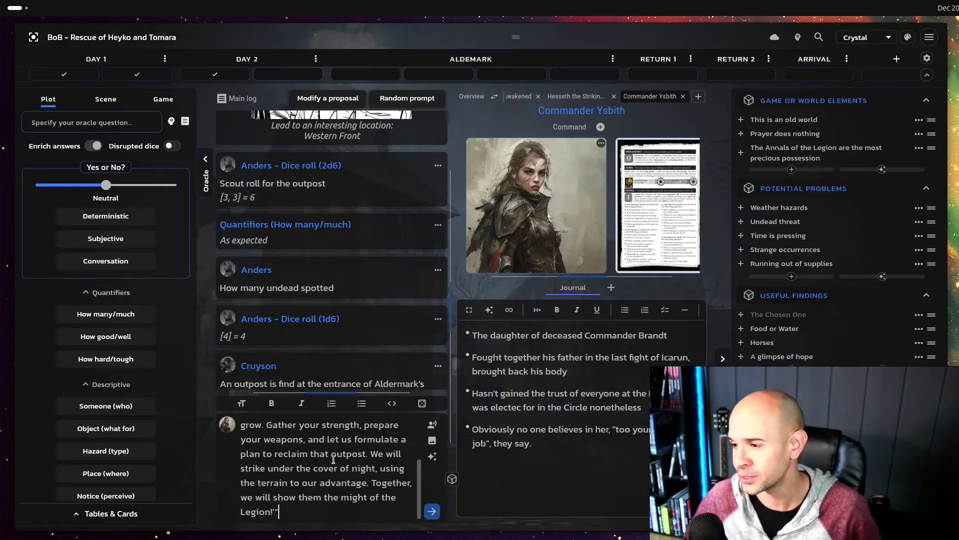
{"action": "scroll", "coordinate": [330, 455], "scroll_direction": "up", "scroll_amount": 5}
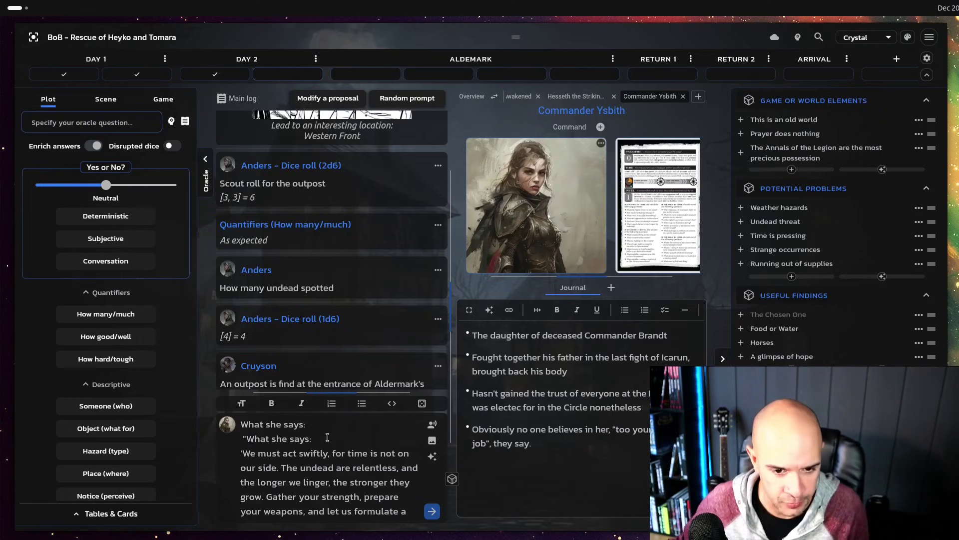
Remove the repeated "What she says:" lead-in from Commander Ysbith's note and shrink the whole speech with AI.
{"action": "left_click_drag", "start_coordinate": [311, 439], "coordinate": [245, 430]}
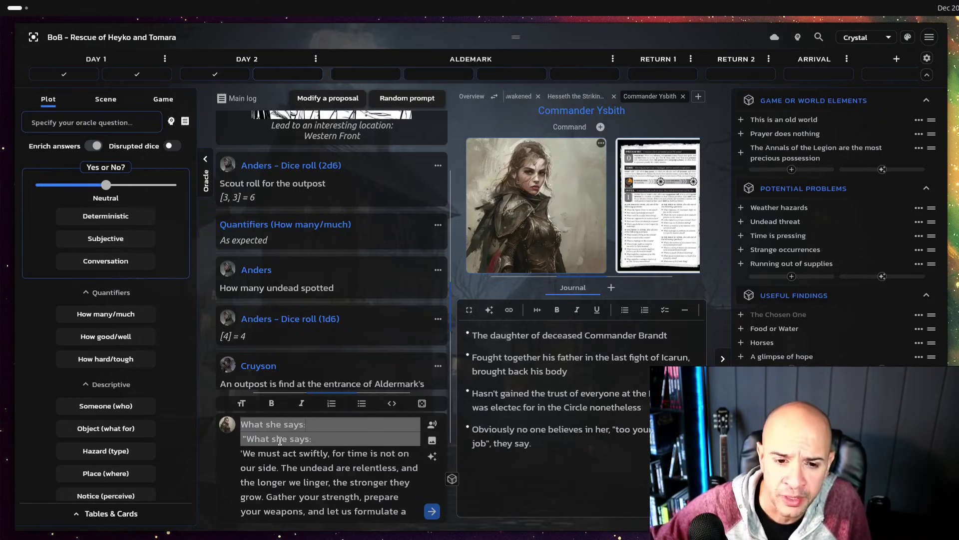
{"action": "key", "text": "BackSpace"}
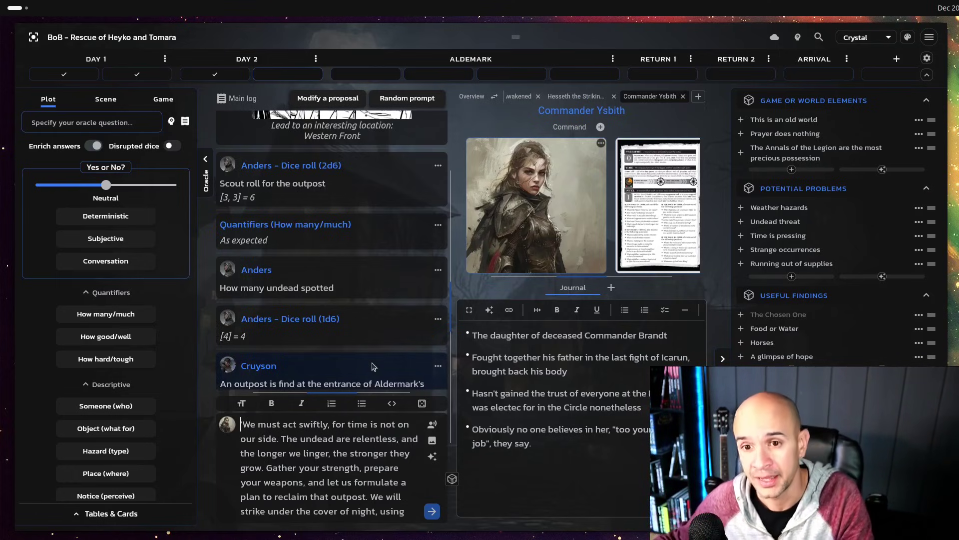
{"action": "scroll", "coordinate": [363, 440], "scroll_direction": "down", "scroll_amount": 2}
{"action": "scroll", "coordinate": [363, 440], "scroll_direction": "up", "scroll_amount": 2}
{"action": "key", "text": "ctrl+a"}
{"action": "left_click", "coordinate": [432, 456]}
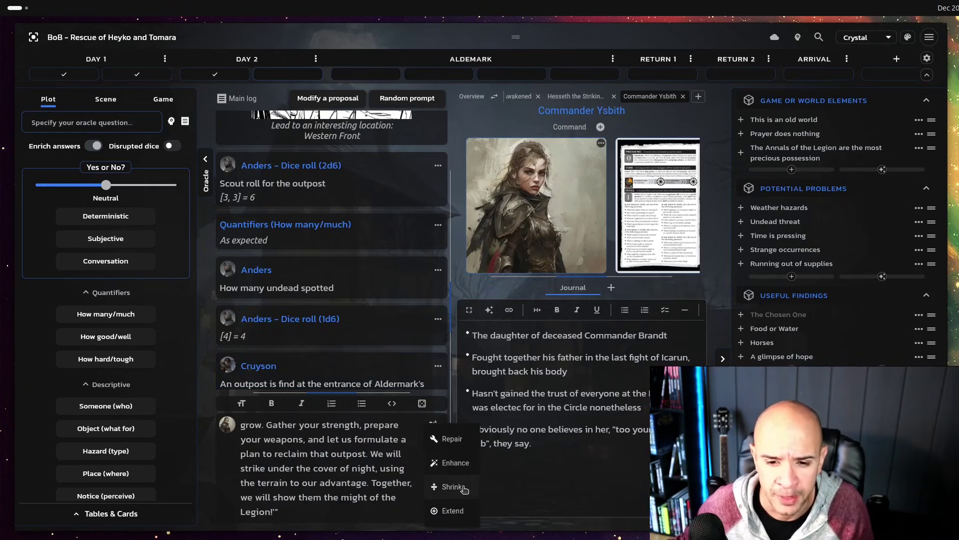
{"action": "left_click", "coordinate": [463, 486]}
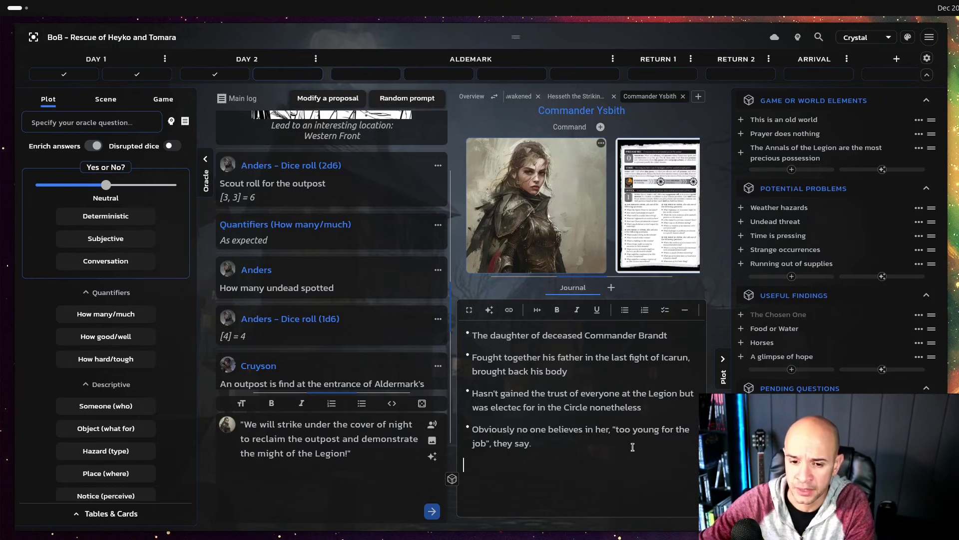
Add "Physical Appearance:" at the end of Commander Ysbith's journal, extend it with AI and view the generated description.
{"action": "type", "text": "Physical A"}
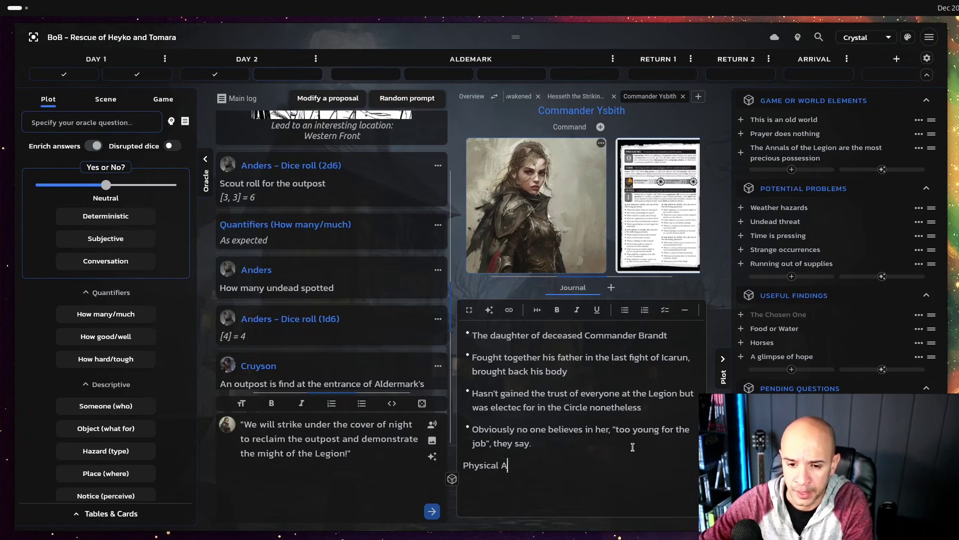
{"action": "type", "text": "ppearance:"}
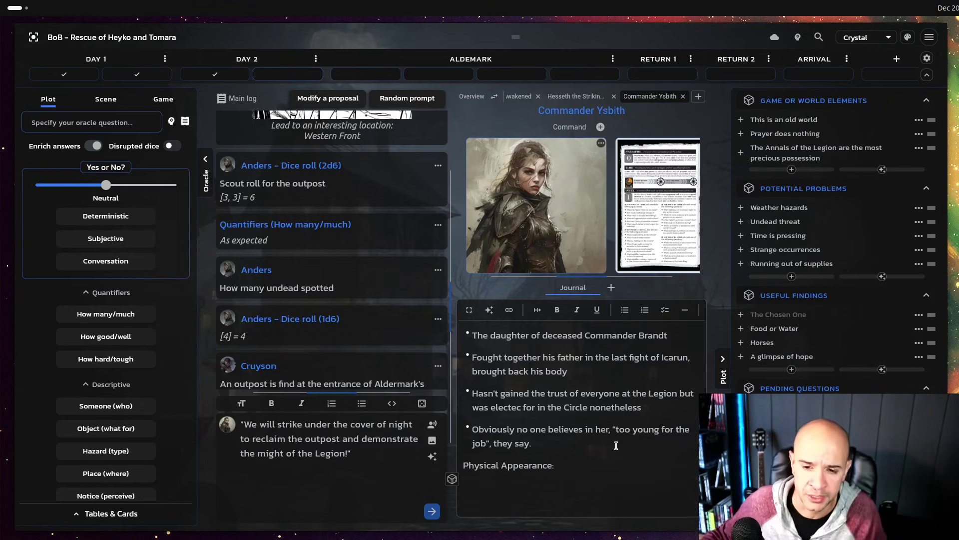
{"action": "left_click", "coordinate": [489, 310]}
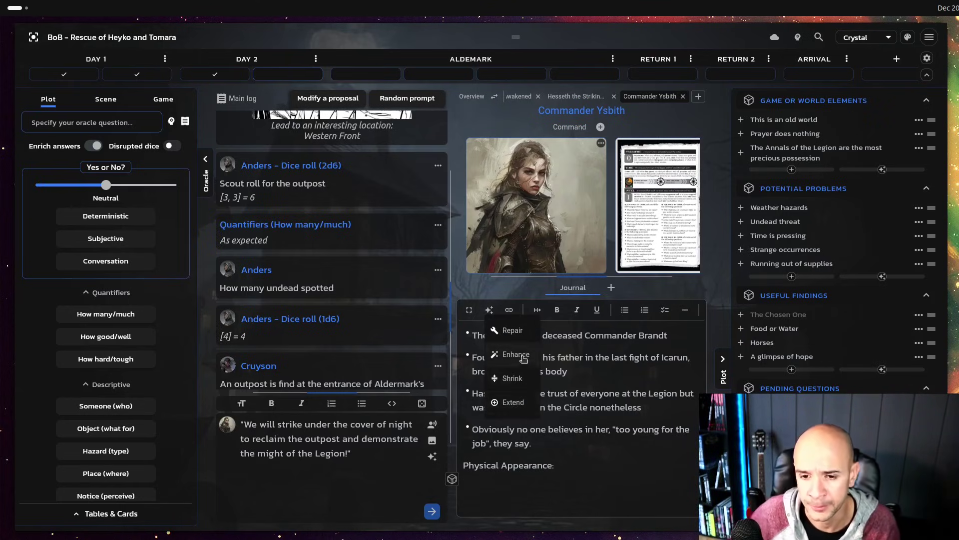
{"action": "left_click", "coordinate": [517, 403]}
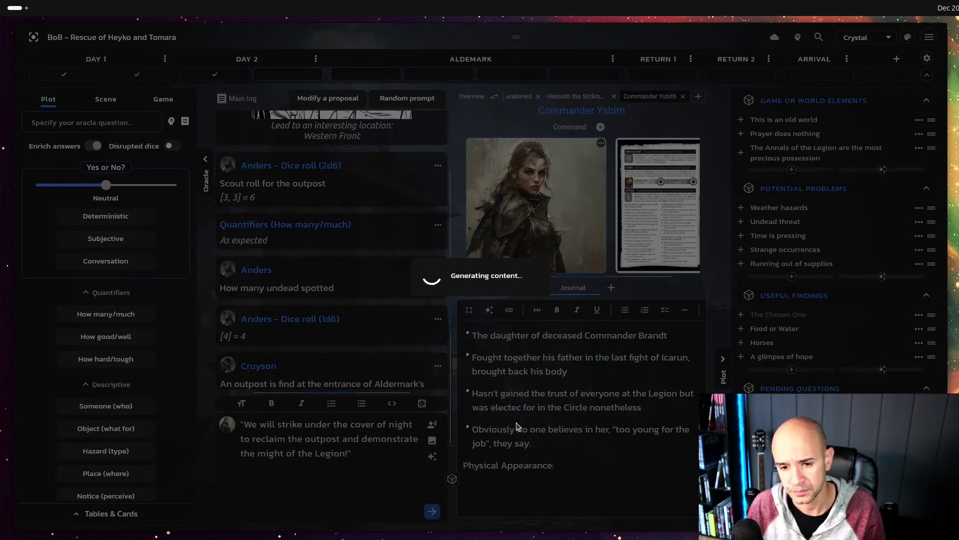
{"action": "scroll", "coordinate": [524, 424], "scroll_direction": "down", "scroll_amount": 5}
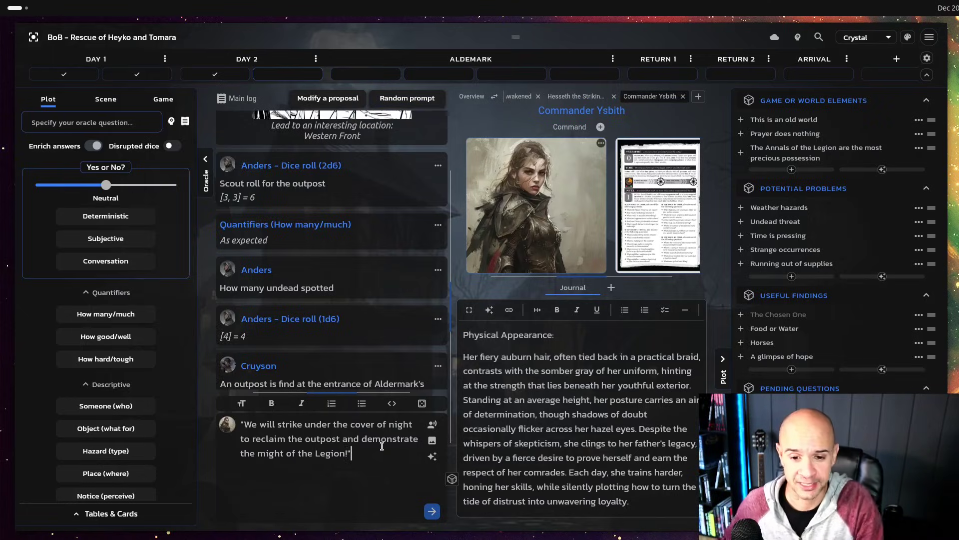
Clear Commander Ysbith's draft note and add a random prompt to the main log.
{"action": "key", "text": "ctrl+a"}
{"action": "key", "text": "BackSpace"}
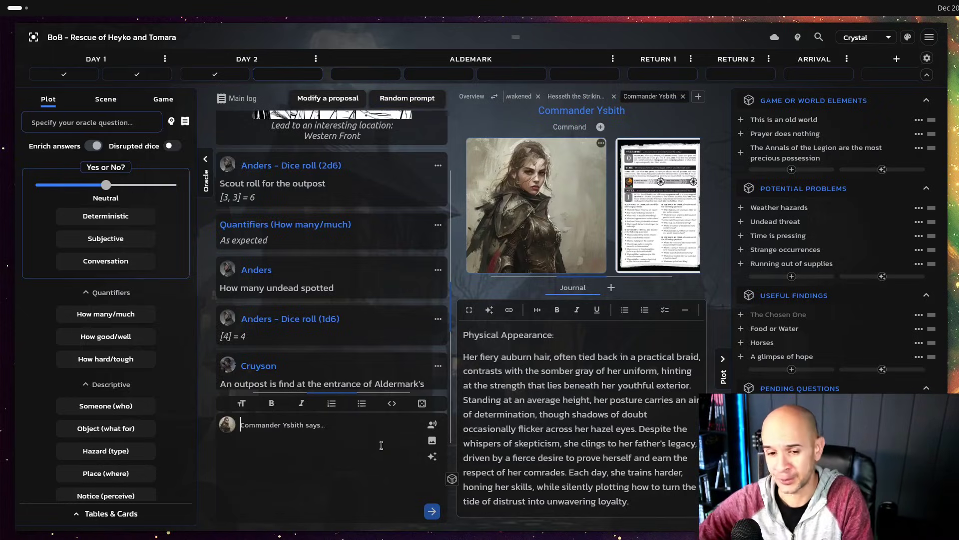
{"action": "left_click", "coordinate": [409, 99]}
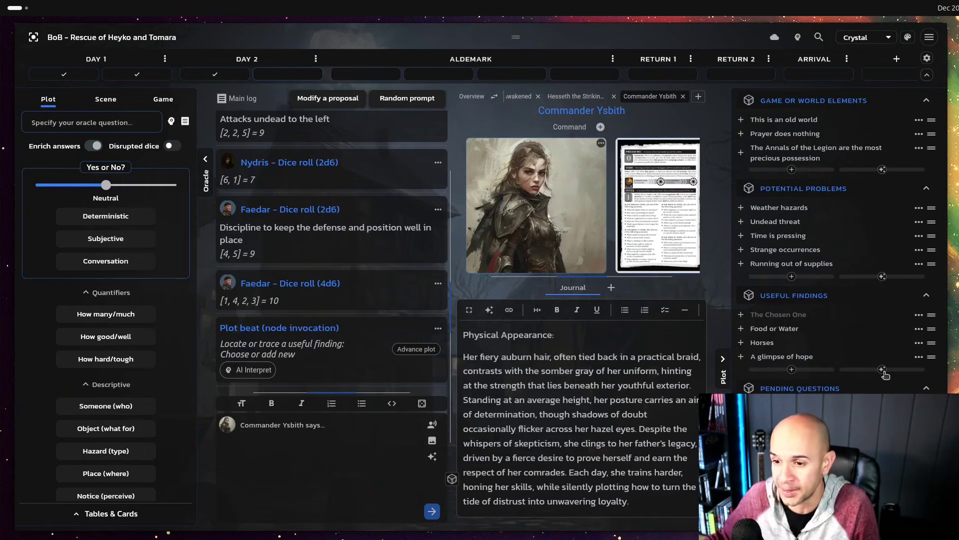
Generate a new Useful Findings entry with AI, expand its description and send it to the main log.
{"action": "left_click", "coordinate": [883, 370]}
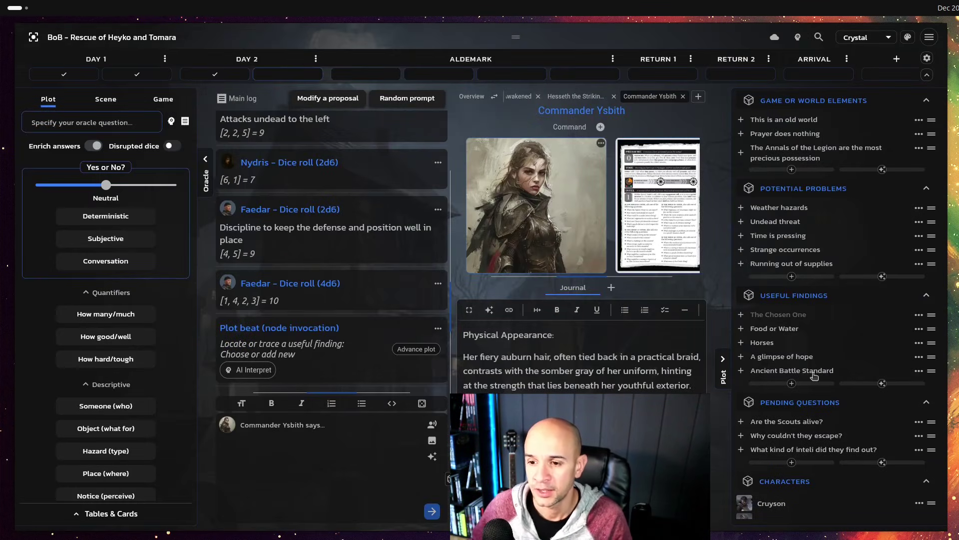
{"action": "left_click", "coordinate": [814, 375]}
{"action": "right_click", "coordinate": [837, 404]}
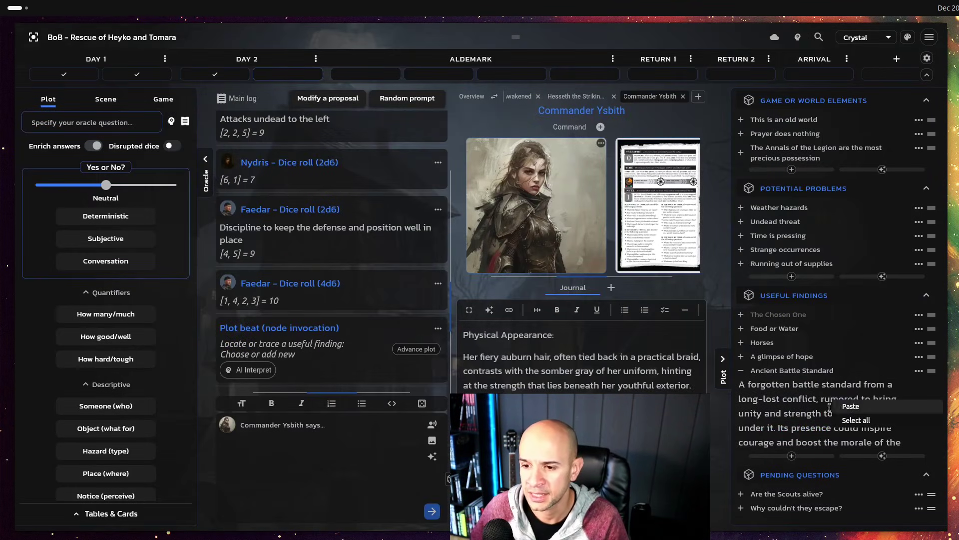
{"action": "left_click", "coordinate": [918, 370]}
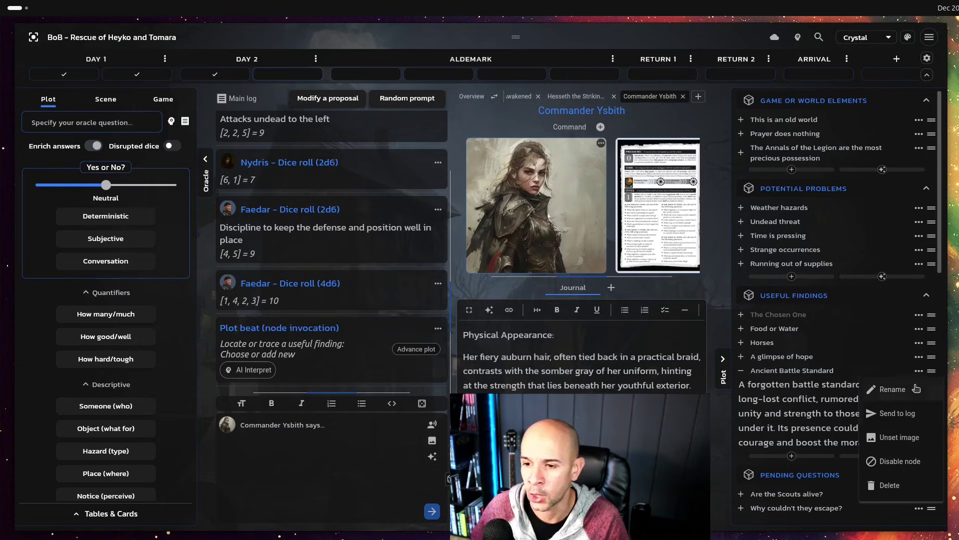
{"action": "left_click", "coordinate": [912, 413]}
View the new useful finding's log entry in the full-screen viewer and close it.
{"action": "right_click", "coordinate": [358, 330]}
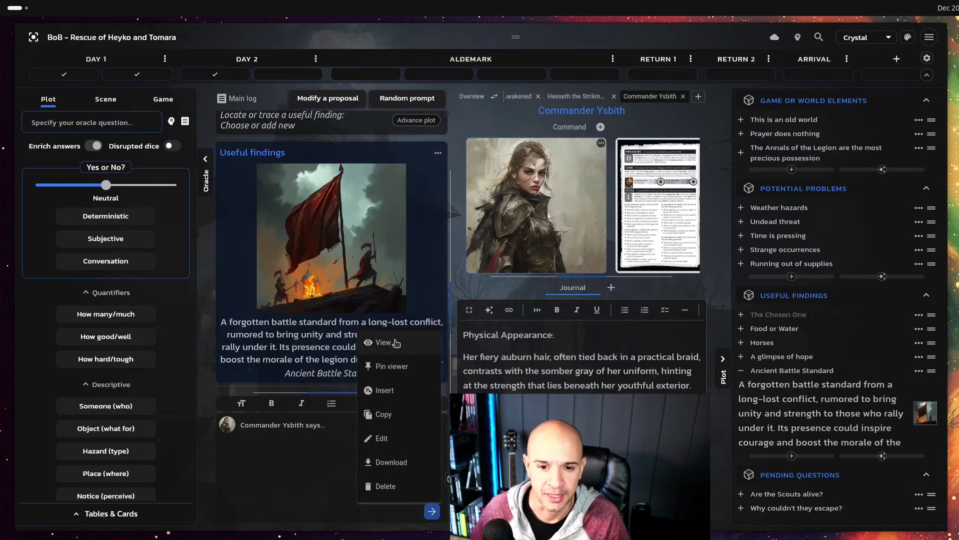
{"action": "left_click", "coordinate": [379, 341]}
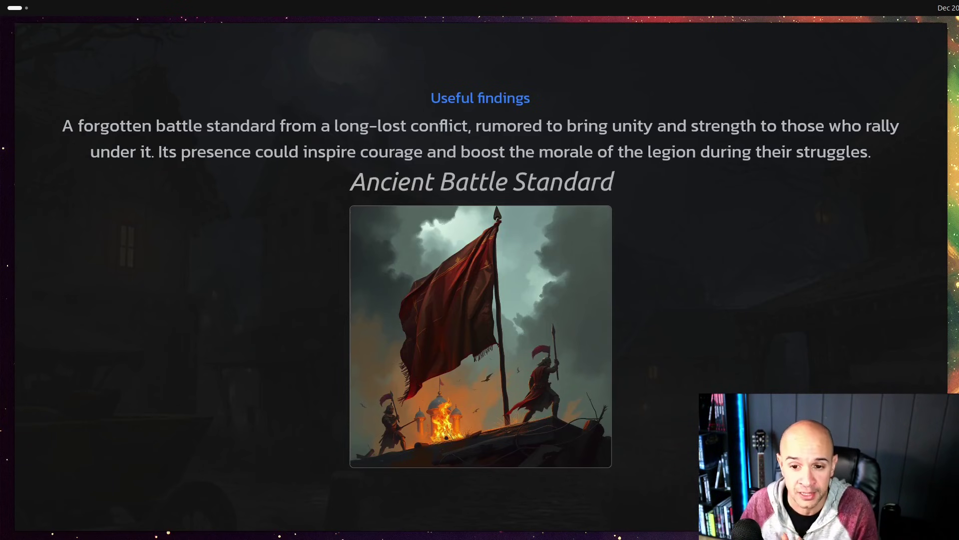
{"action": "key", "text": "Escape"}
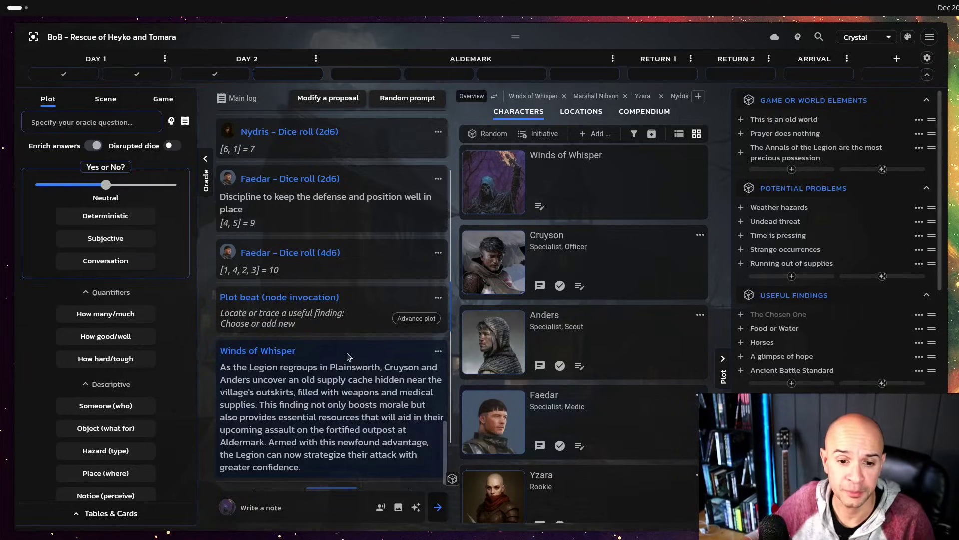
Ask the oracle "What do we see from here?" using Notice (perceive) and have AI interpret the answer.
{"action": "left_click", "coordinate": [106, 127]}
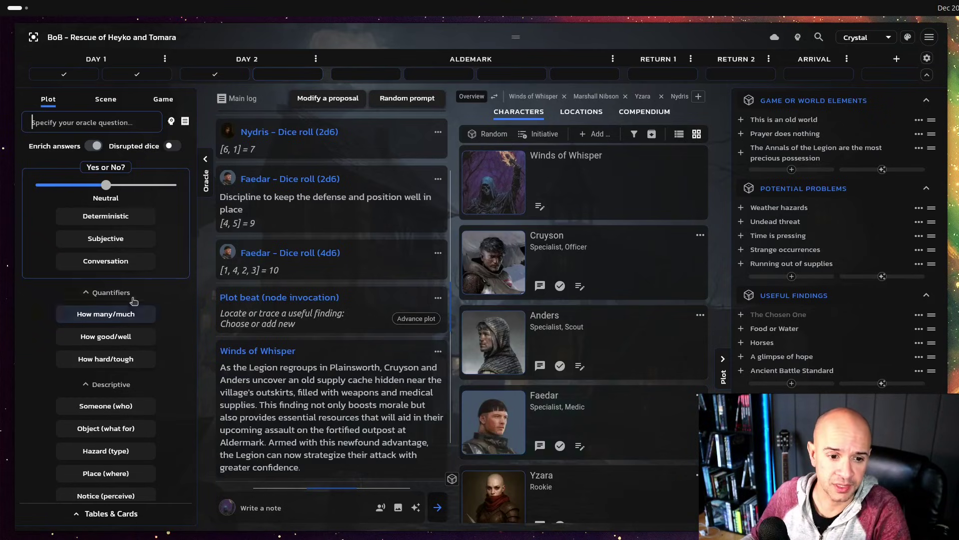
{"action": "type", "text": "What do we "}
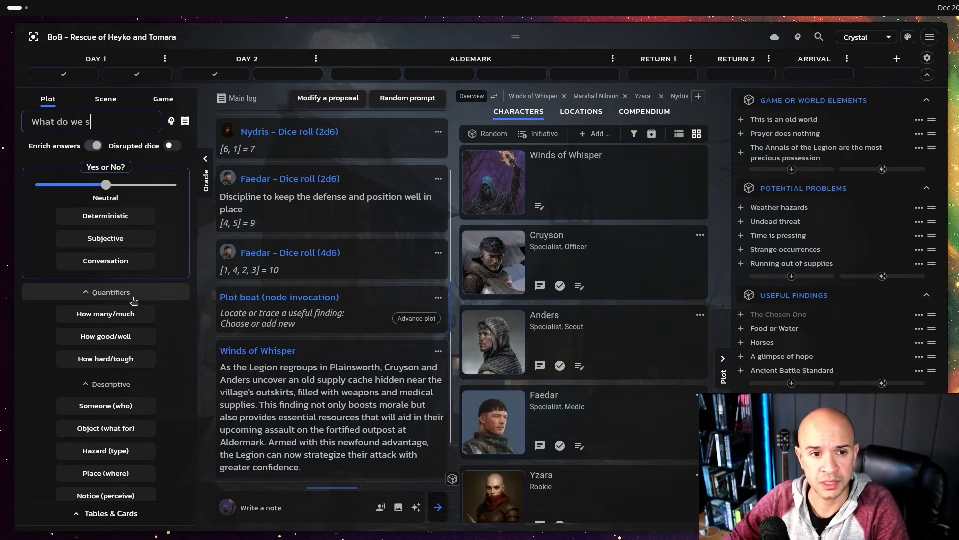
{"action": "type", "text": "see from here?"}
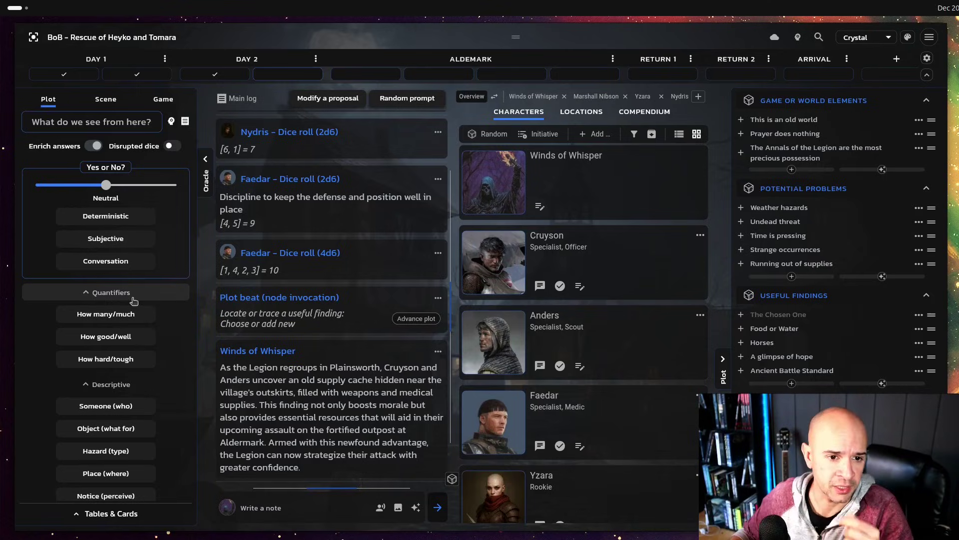
{"action": "scroll", "coordinate": [130, 349], "scroll_direction": "down", "scroll_amount": 1}
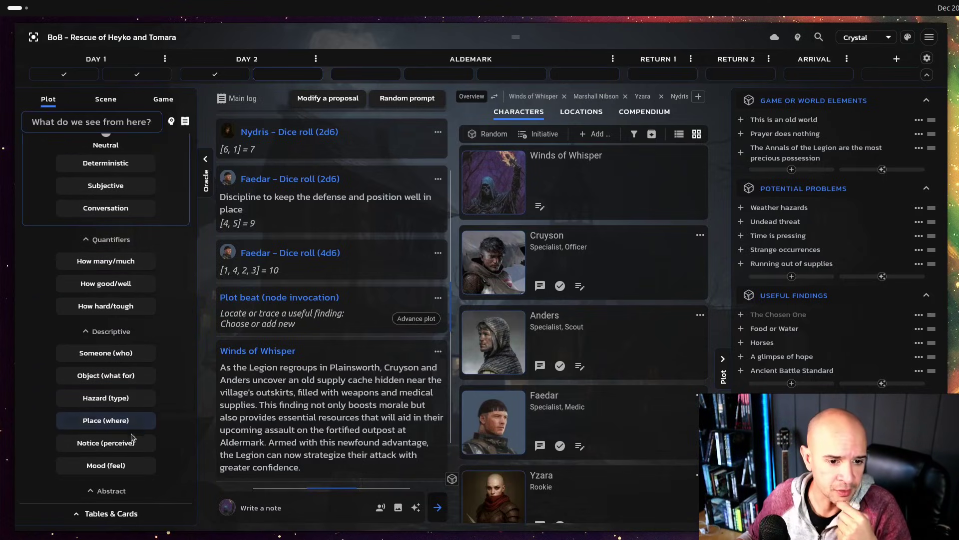
{"action": "left_click", "coordinate": [127, 444]}
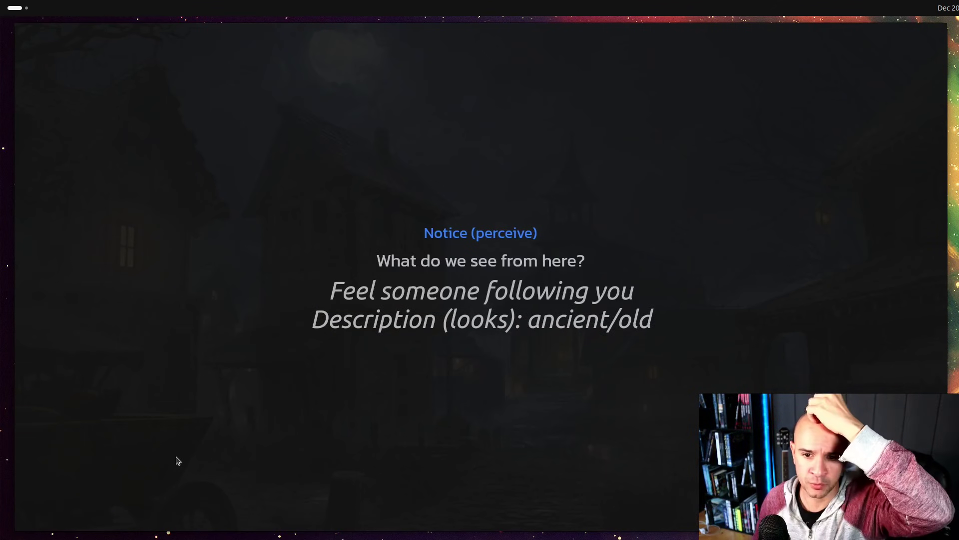
{"action": "left_click", "coordinate": [335, 353]}
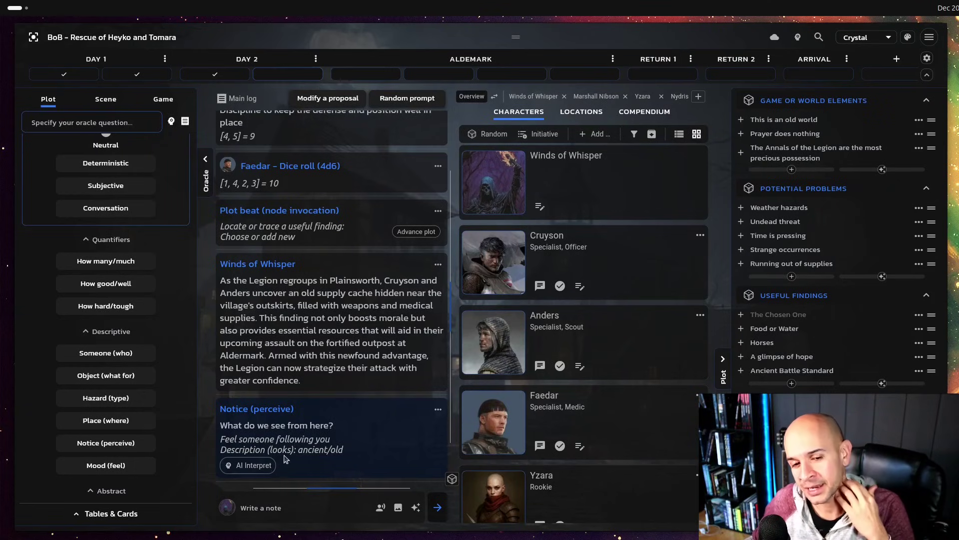
{"action": "left_click", "coordinate": [253, 465]}
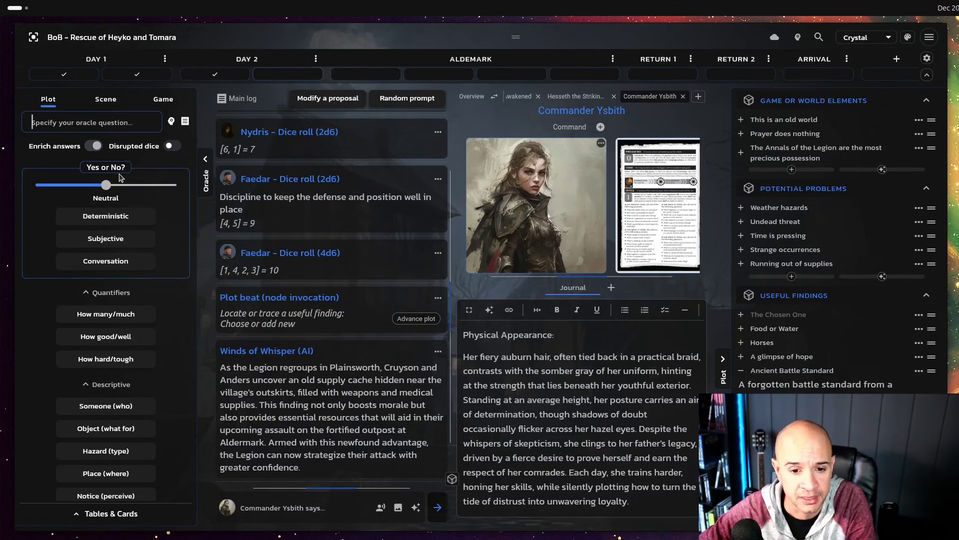
Ask the AI the oracle question "What kind of food?".
{"action": "type", "text": "What kind of food?"}
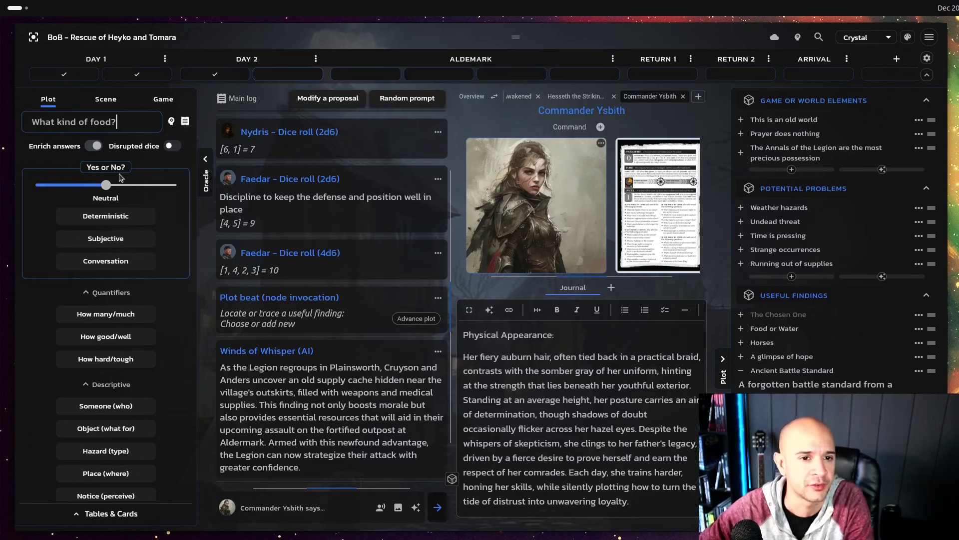
{"action": "left_click", "coordinate": [171, 121]}
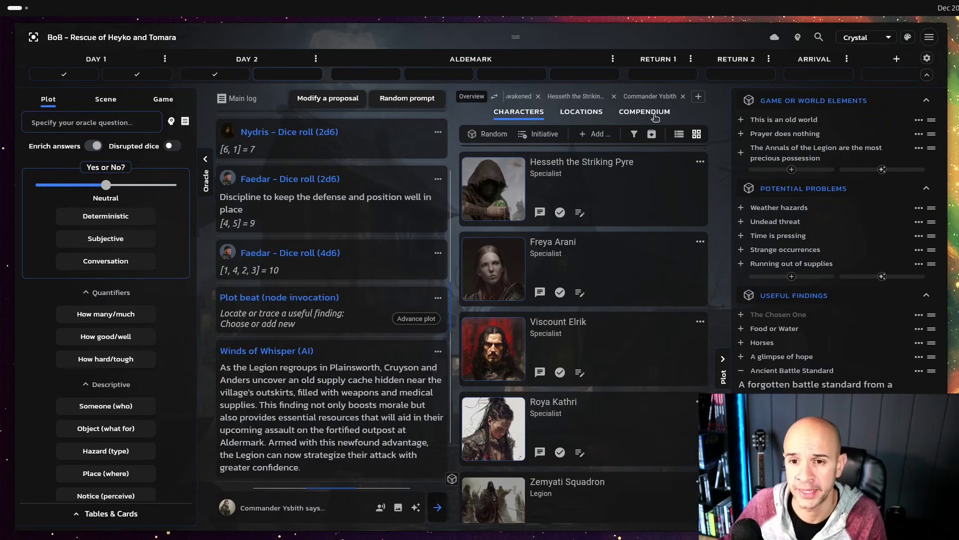
Generate an AI compendium entry from "The old supply cache we recently found" and view its image enlarged.
{"action": "left_click", "coordinate": [654, 115]}
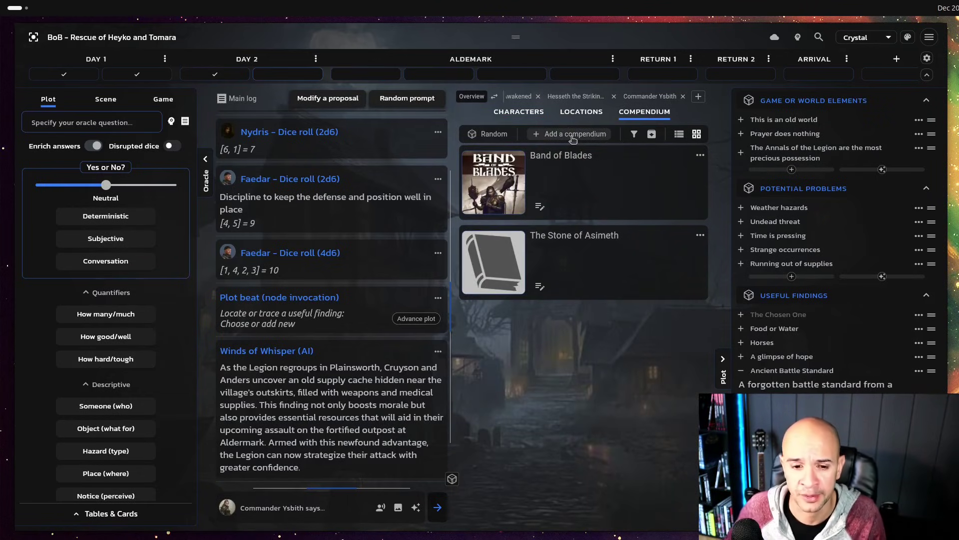
{"action": "left_click", "coordinate": [573, 135]}
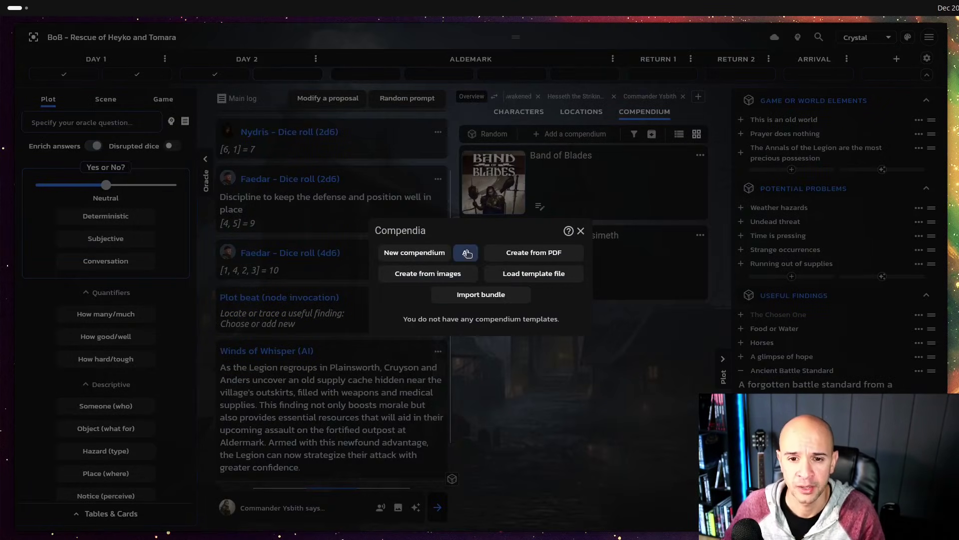
{"action": "left_click", "coordinate": [466, 253]}
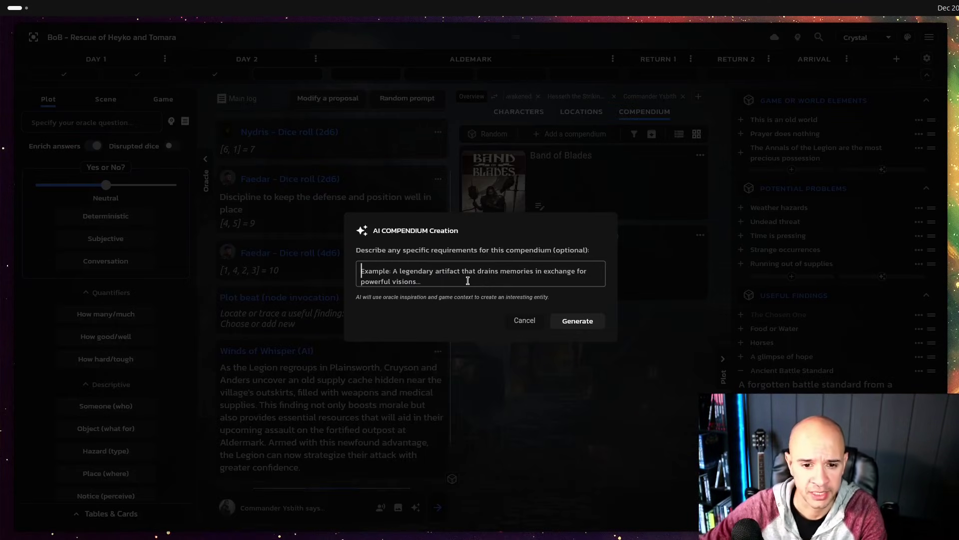
{"action": "type", "text": "The "}
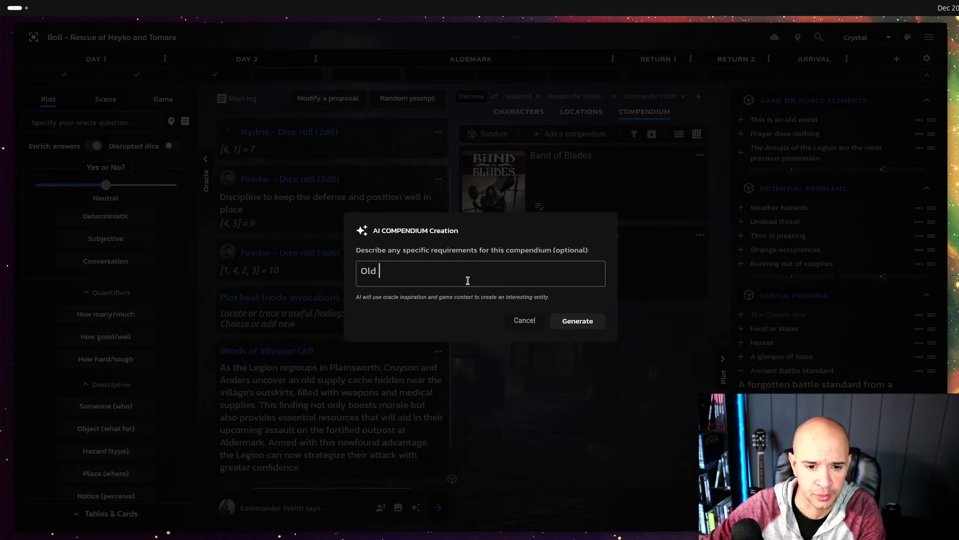
{"action": "type", "text": "old supply cache"}
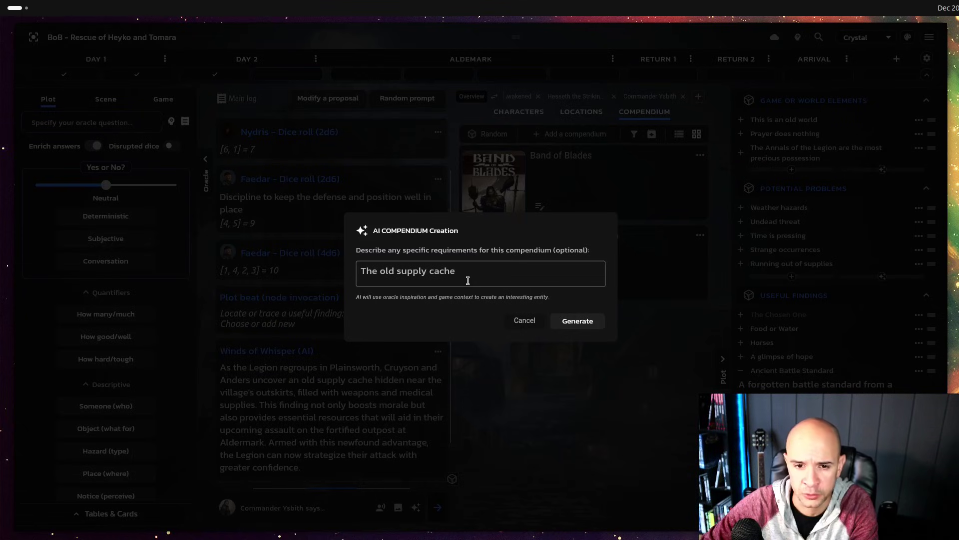
{"action": "type", "text": " we recently fo"}
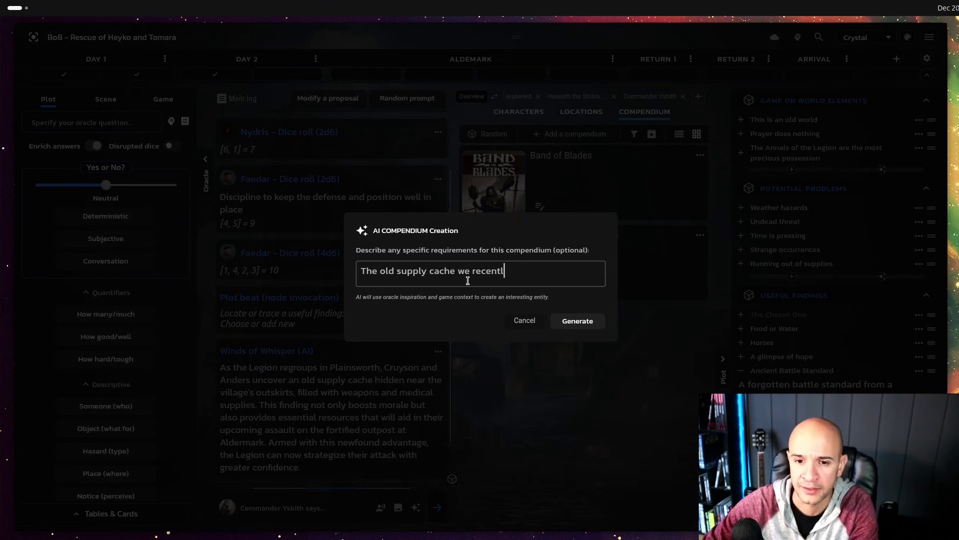
{"action": "type", "text": "und"}
{"action": "left_click", "coordinate": [586, 319]}
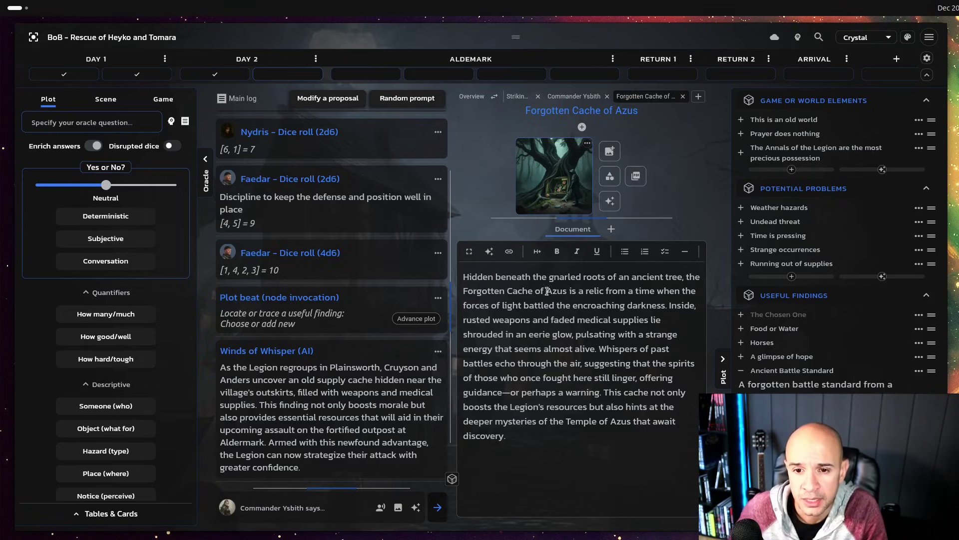
{"action": "left_click", "coordinate": [565, 205]}
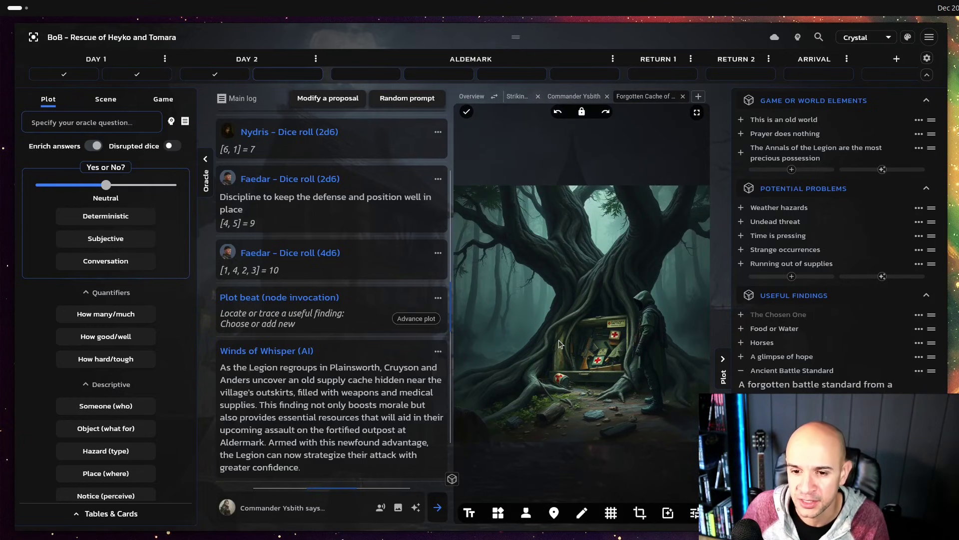
{"action": "key", "text": "Escape"}
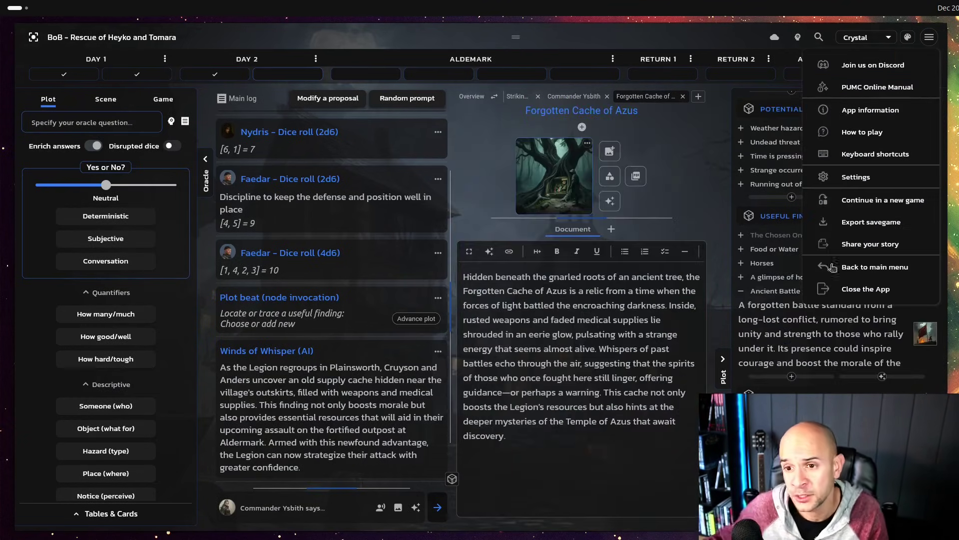
Return to the main menu and start preparing a new game with the guided setup.
{"action": "left_click", "coordinate": [849, 267]}
{"action": "left_click", "coordinate": [544, 303]}
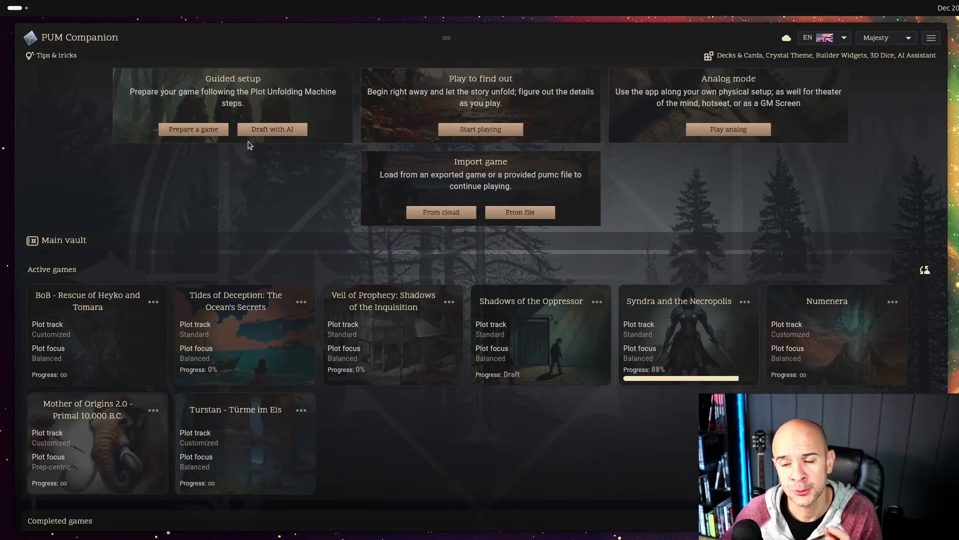
{"action": "left_click", "coordinate": [220, 131]}
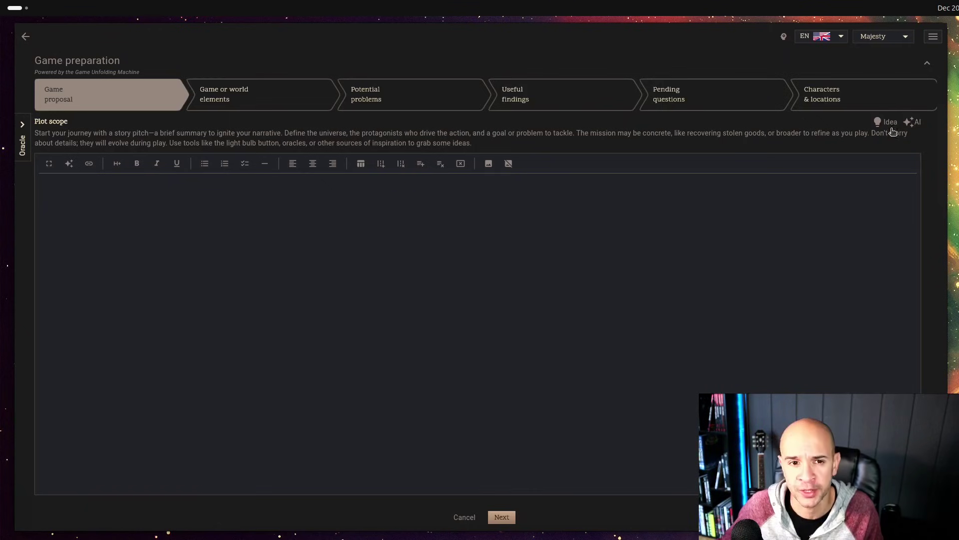
Look through the preparation stages from game or world elements to characters and locations, and review the AI game settings without generating.
{"action": "left_click", "coordinate": [245, 110]}
{"action": "left_click", "coordinate": [380, 107]}
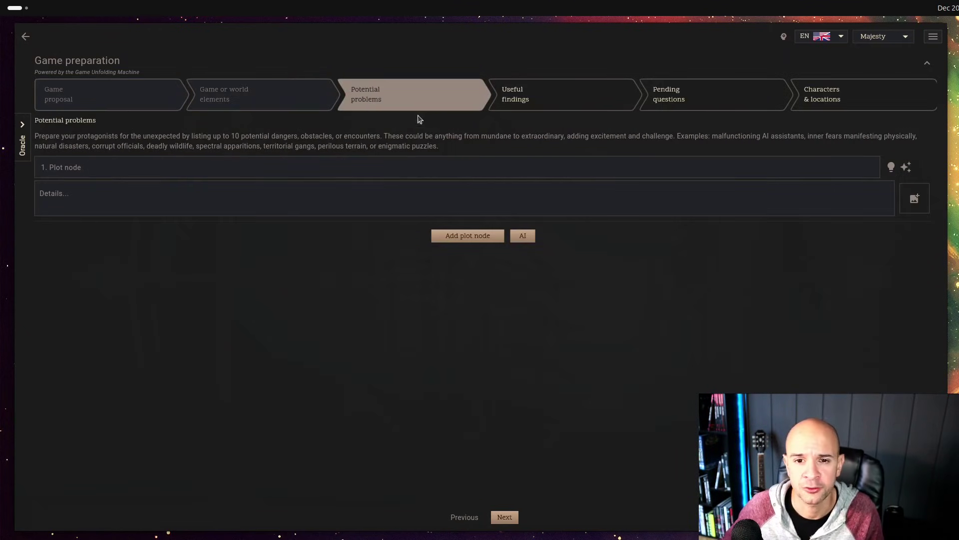
{"action": "left_click", "coordinate": [542, 106]}
{"action": "left_click", "coordinate": [609, 107]}
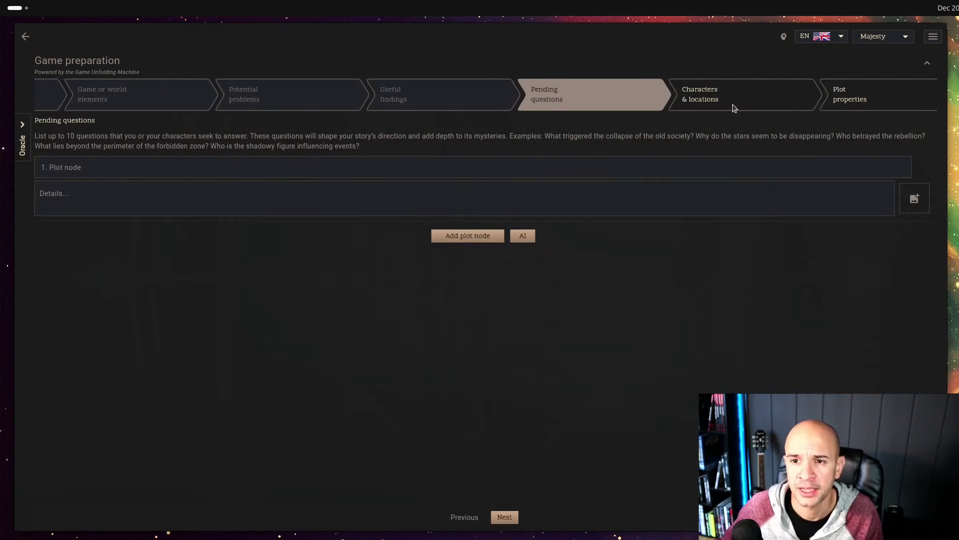
{"action": "left_click", "coordinate": [691, 107]}
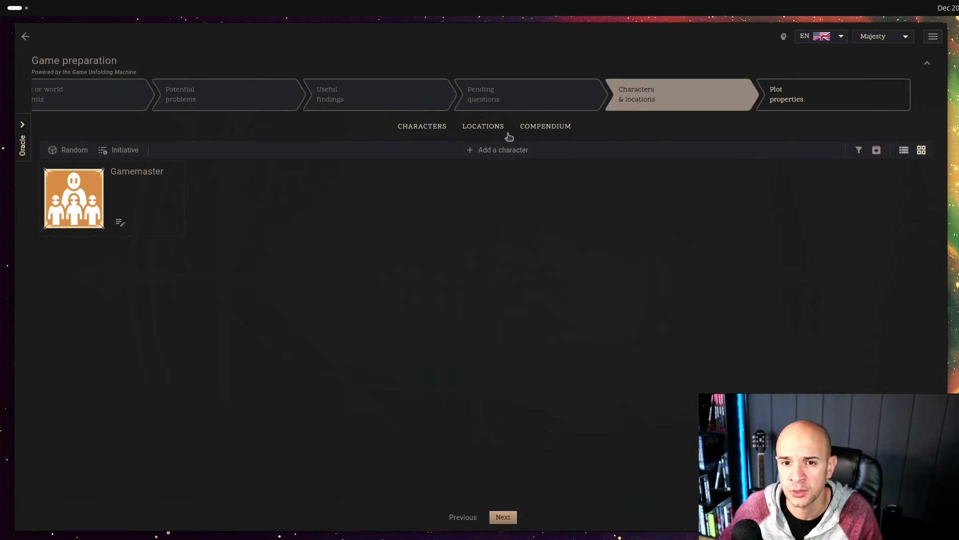
{"action": "left_click", "coordinate": [492, 130]}
{"action": "left_click", "coordinate": [419, 129]}
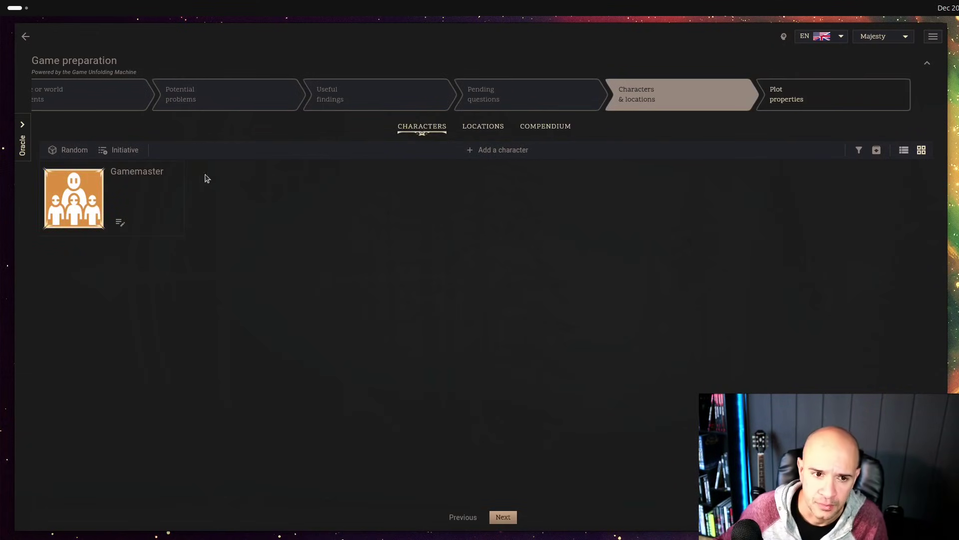
{"action": "left_click", "coordinate": [492, 129]}
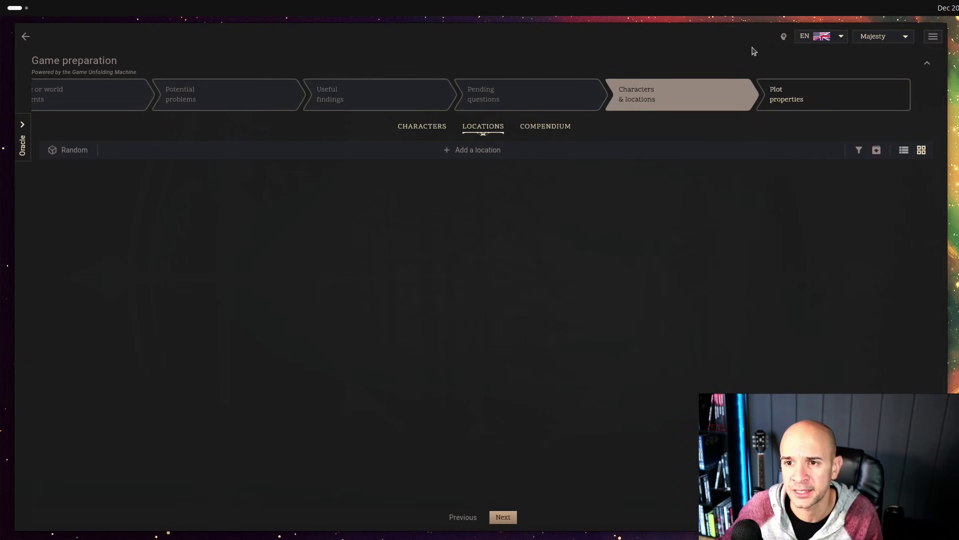
{"action": "left_click", "coordinate": [783, 36]}
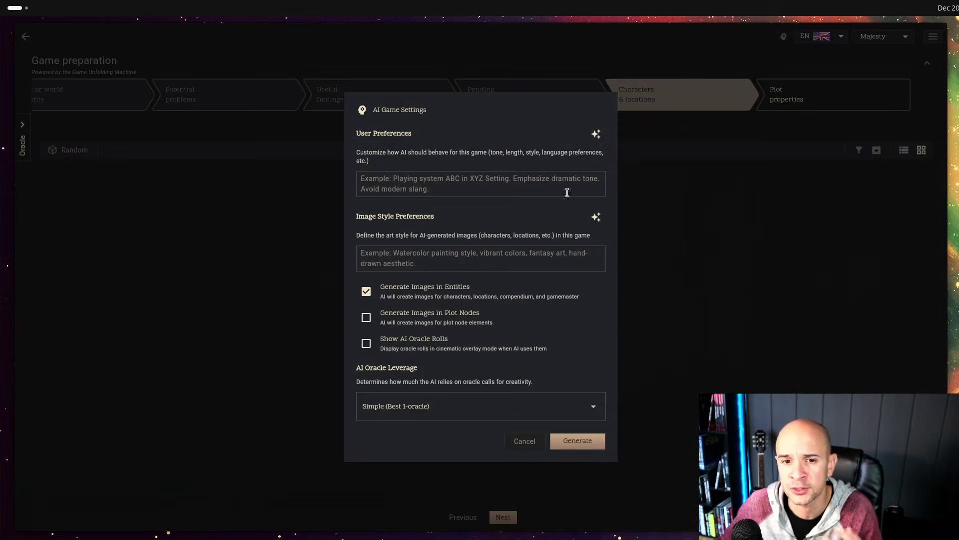
{"action": "left_click", "coordinate": [524, 441]}
Leave the game preparation and delete the "Untitled" draft game from the active games.
{"action": "left_click", "coordinate": [26, 36]}
{"action": "left_click", "coordinate": [509, 298]}
{"action": "left_click", "coordinate": [153, 302]}
{"action": "left_click", "coordinate": [188, 332]}
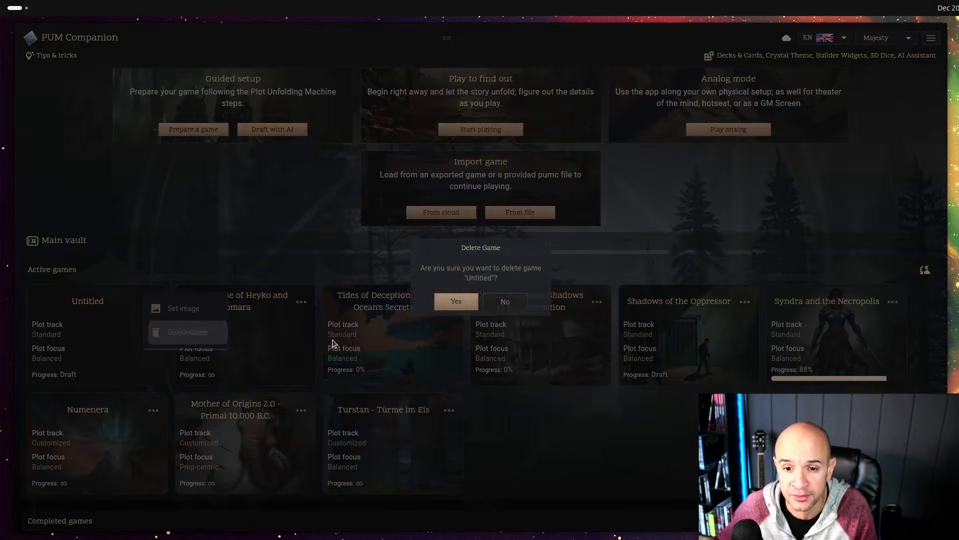
{"action": "left_click", "coordinate": [457, 301]}
Set up an AI game draft described as "A game based on Oblivion the movie from Tom Cruise", with maximum 2 entities and 2 plot nodes per type.
{"action": "left_click", "coordinate": [287, 131]}
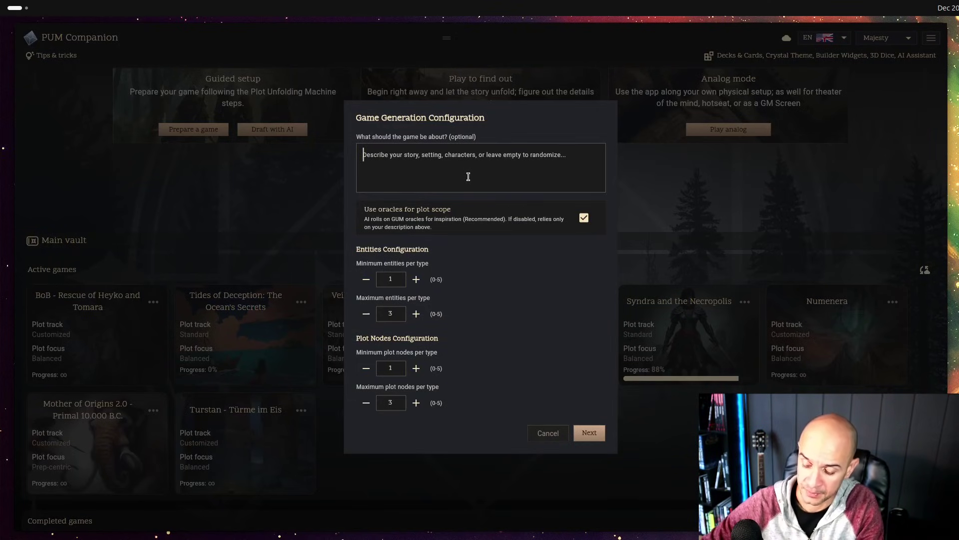
{"action": "type", "text": "A game based on "}
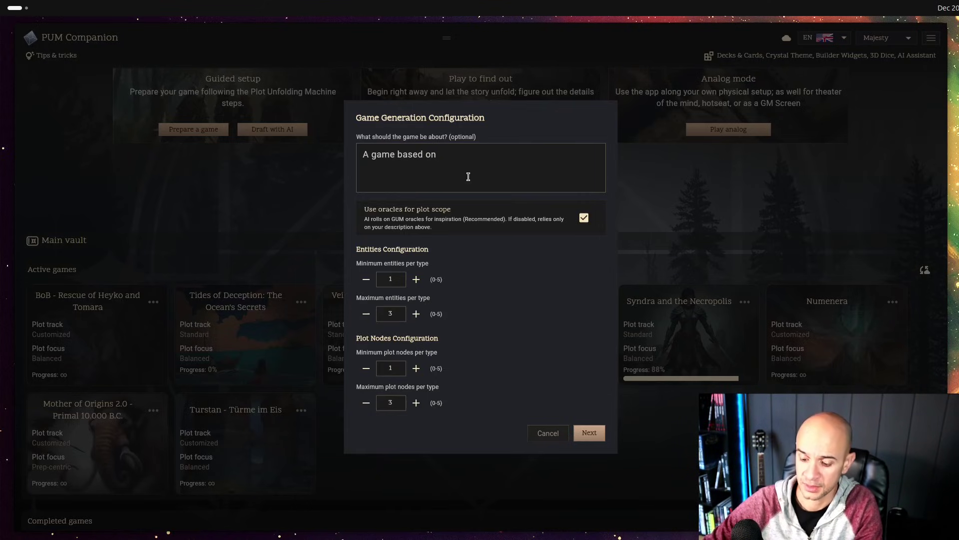
{"action": "type", "text": "Oblivion the move"}
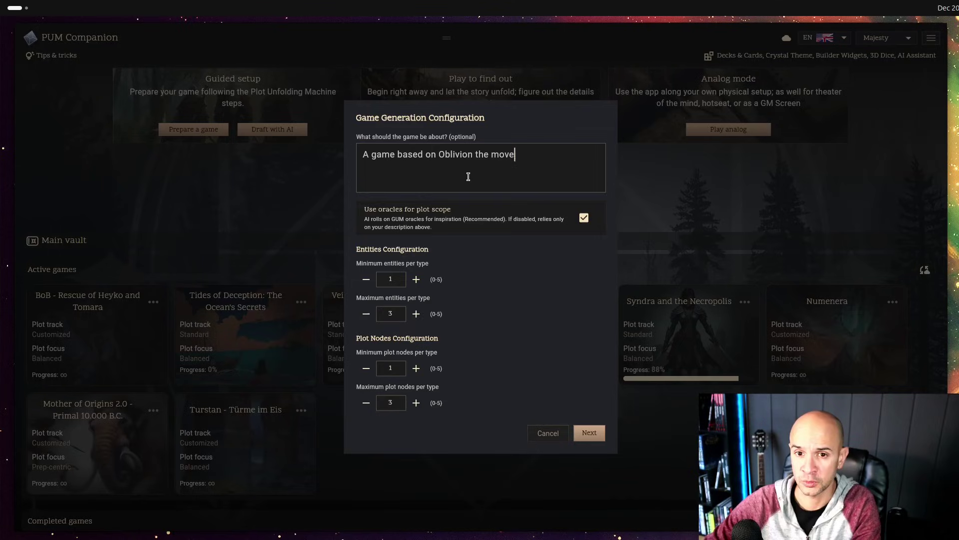
{"action": "key", "text": "BackSpace"}
{"action": "type", "text": "ie from Tom Cruise"}
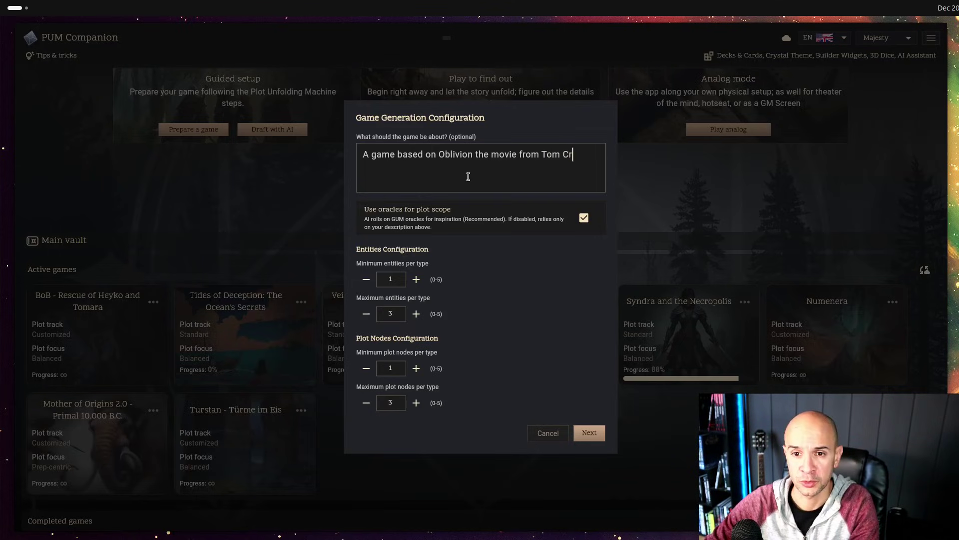
{"action": "left_click", "coordinate": [367, 314]}
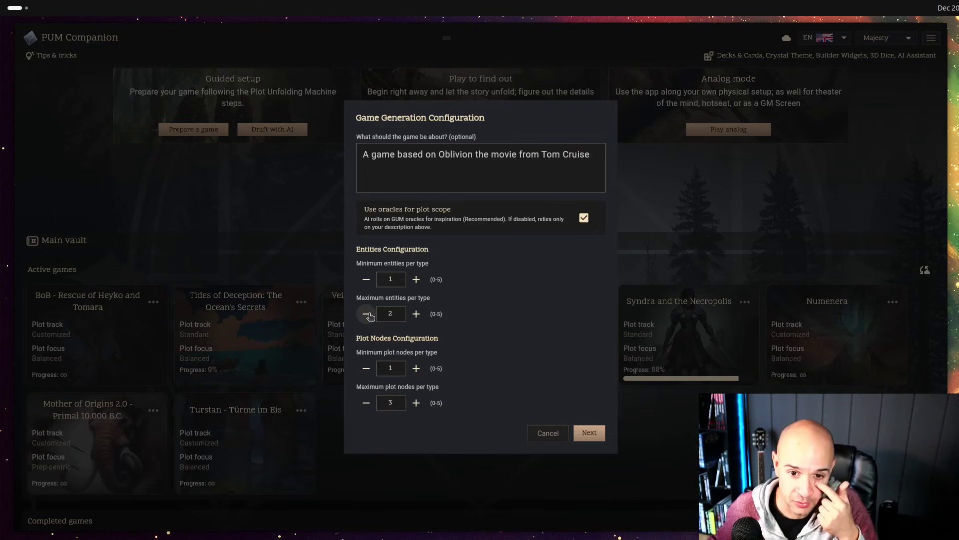
{"action": "left_click", "coordinate": [366, 404]}
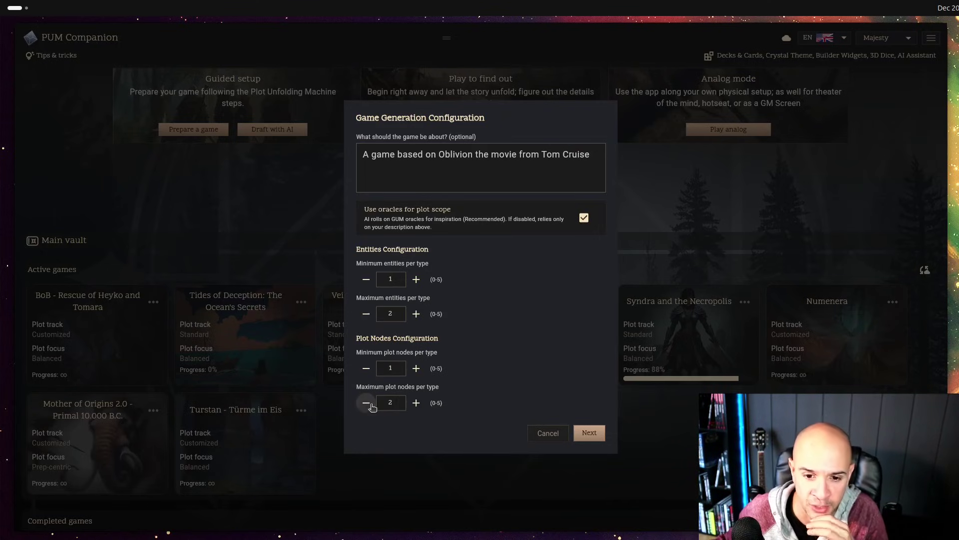
Enable image generation in plot nodes, set AI Oracle Leverage to Advanced (Multiple oracles), and generate the game.
{"action": "left_click", "coordinate": [590, 433]}
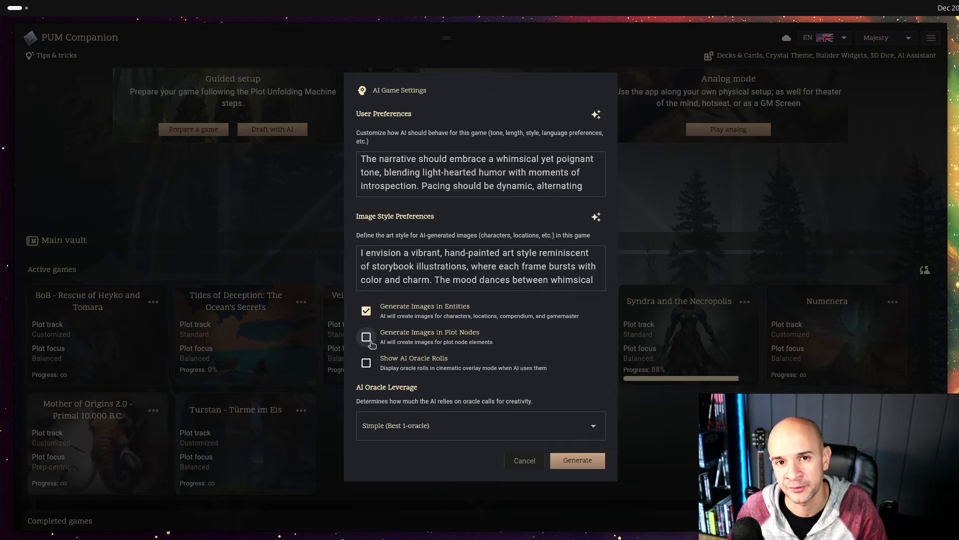
{"action": "left_click", "coordinate": [367, 338]}
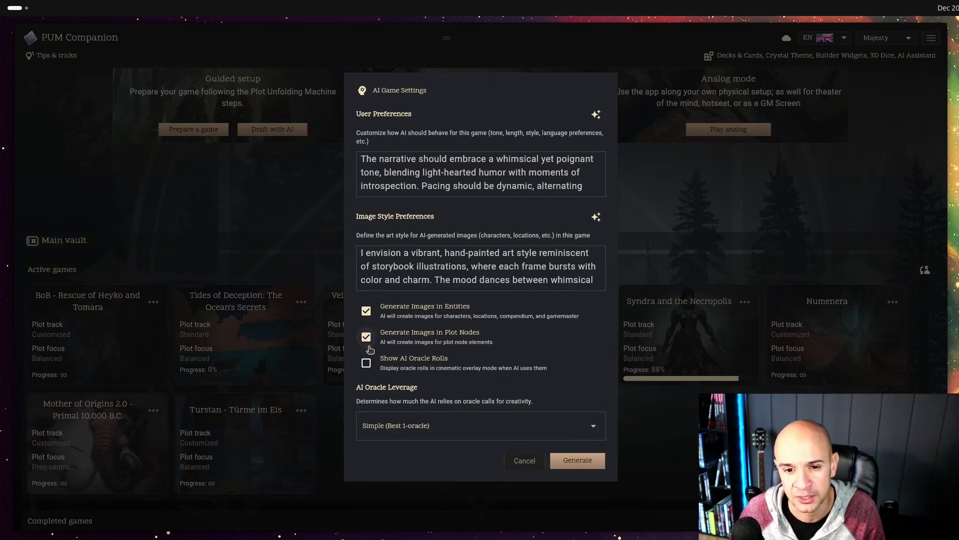
{"action": "left_click", "coordinate": [500, 425]}
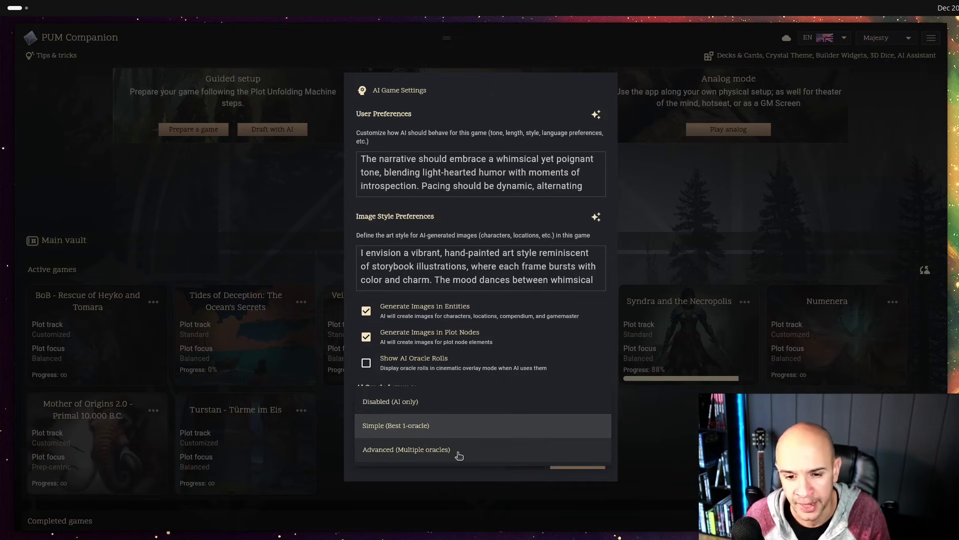
{"action": "left_click", "coordinate": [437, 451]}
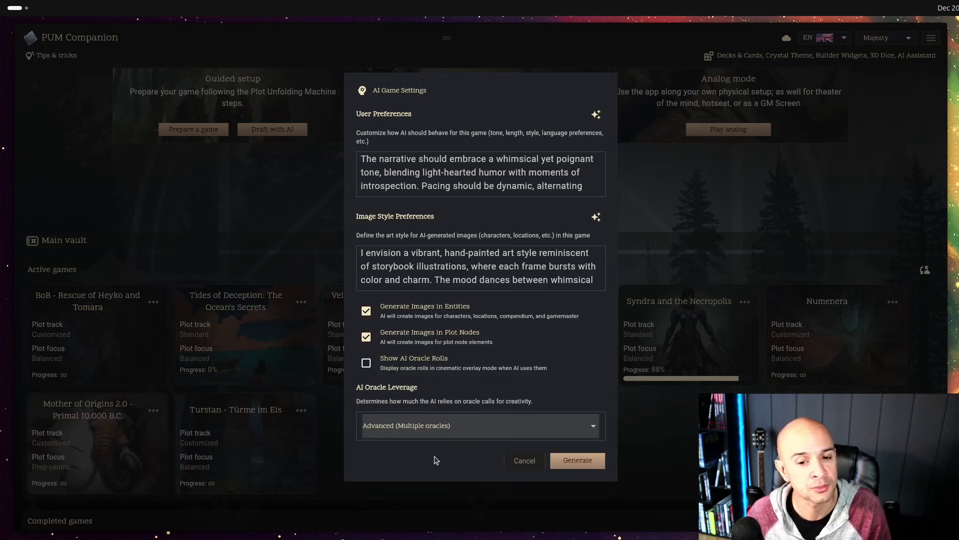
{"action": "left_click", "coordinate": [583, 463]}
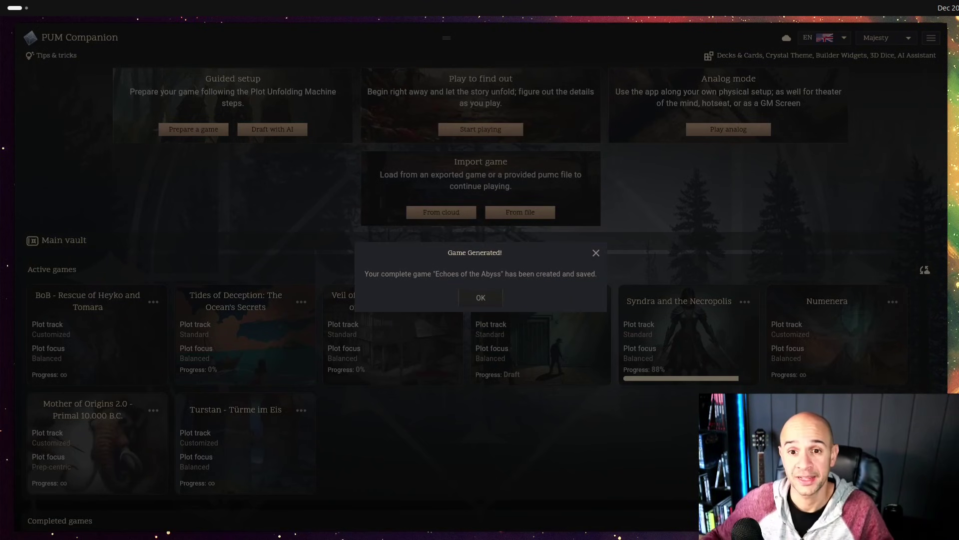
{"action": "left_click", "coordinate": [480, 299]}
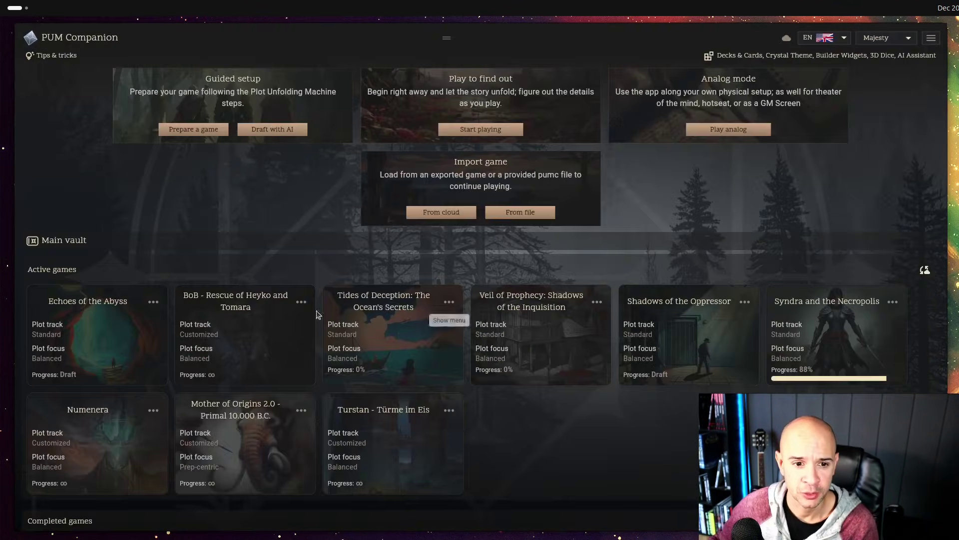
Open the Echoes of the Abyss draft, review its plot scope and view the Universal Safeguards Mechanism image enlarged.
{"action": "left_click", "coordinate": [111, 350]}
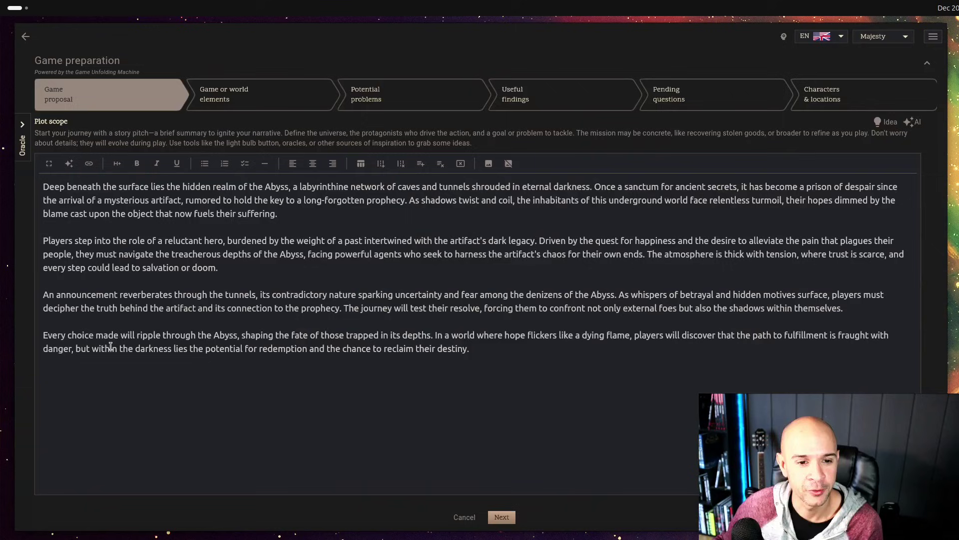
{"action": "left_click", "coordinate": [501, 517]}
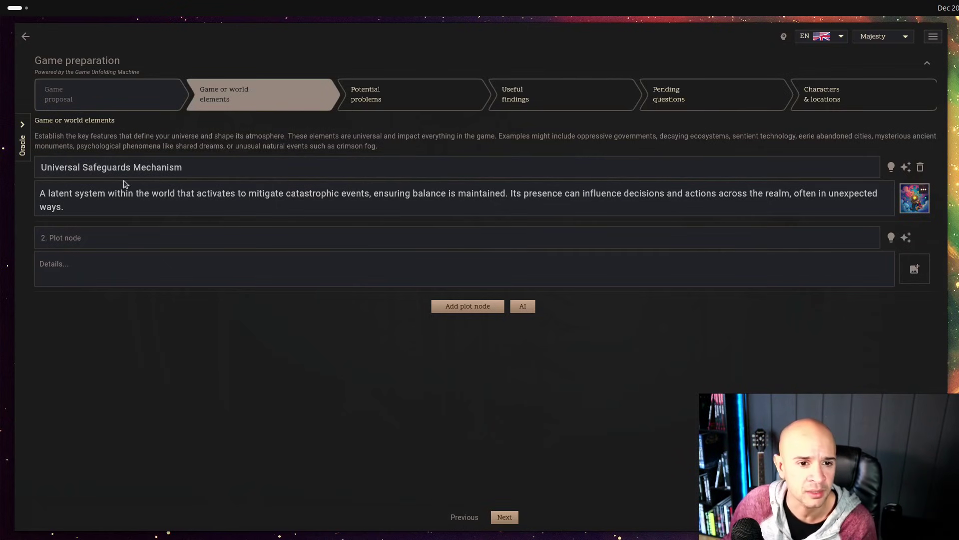
{"action": "left_click", "coordinate": [919, 208]}
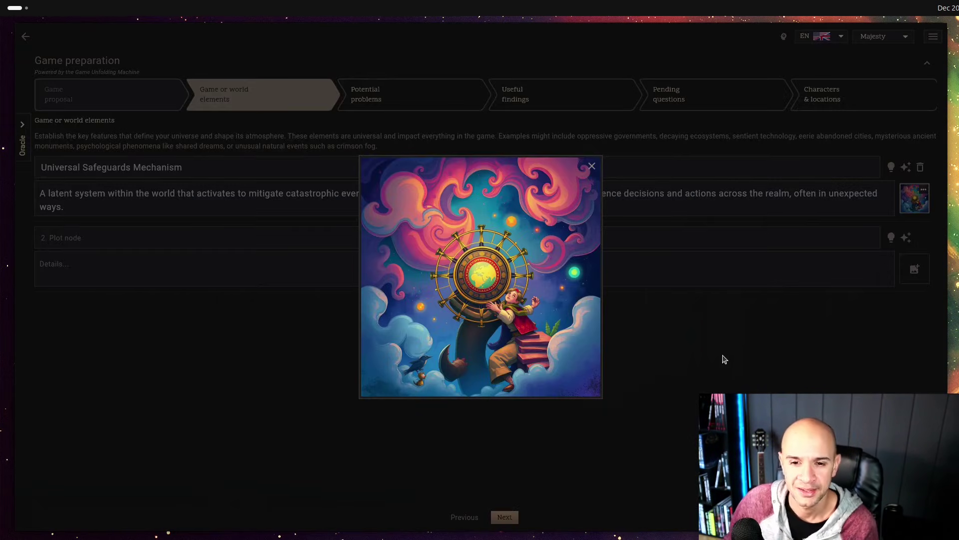
{"action": "left_click", "coordinate": [704, 383]}
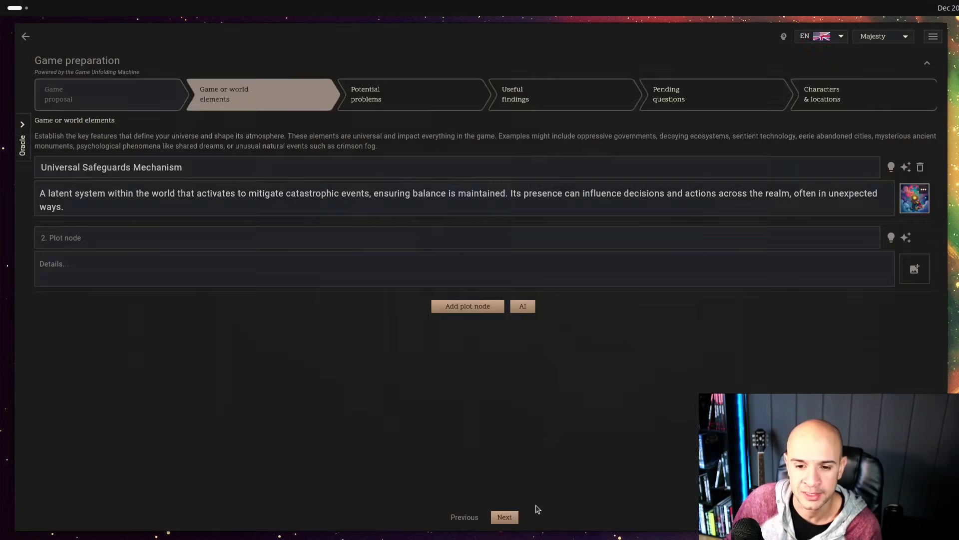
View the enlarged images of the Fragile Hope potential problem and the Enigmatic Chant of Fortune useful finding.
{"action": "left_click", "coordinate": [505, 517]}
{"action": "left_click", "coordinate": [920, 209]}
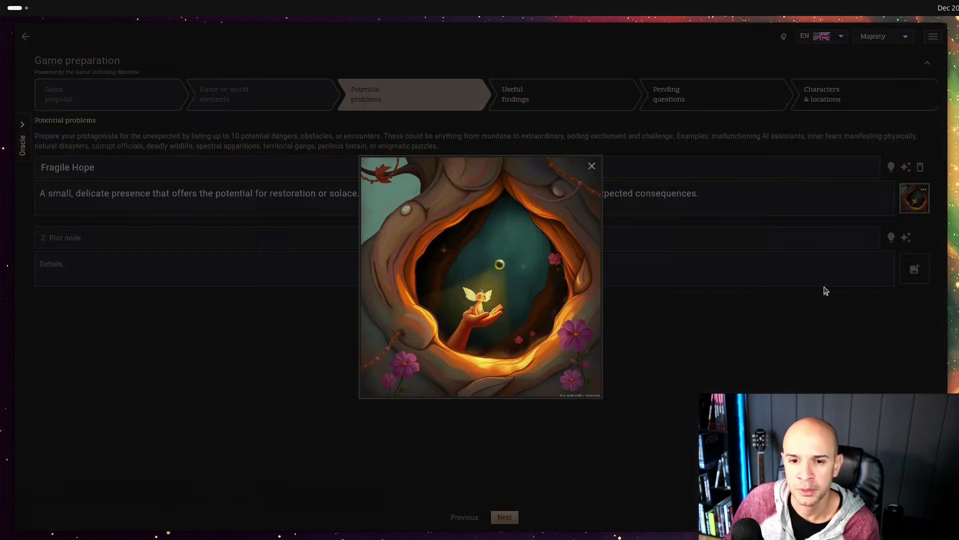
{"action": "left_click", "coordinate": [702, 368]}
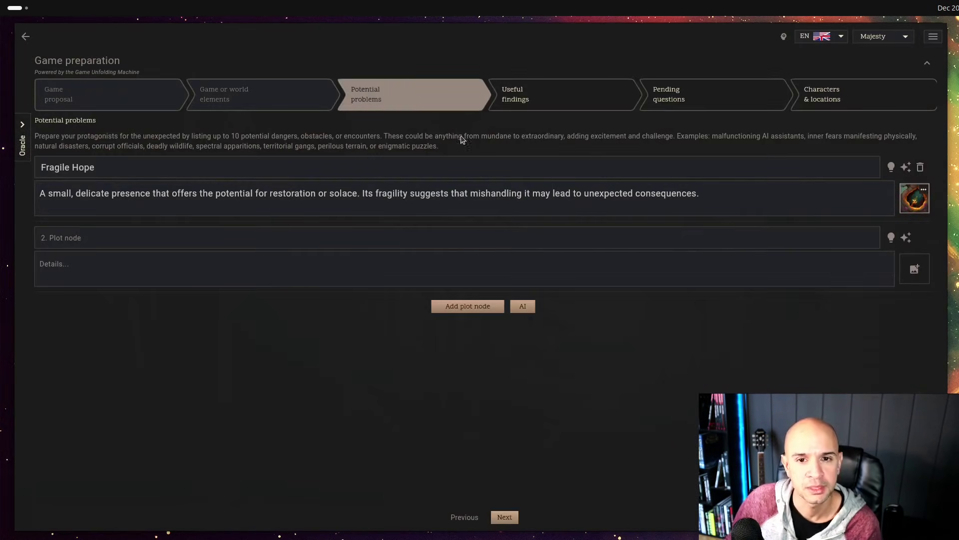
{"action": "left_click", "coordinate": [509, 106]}
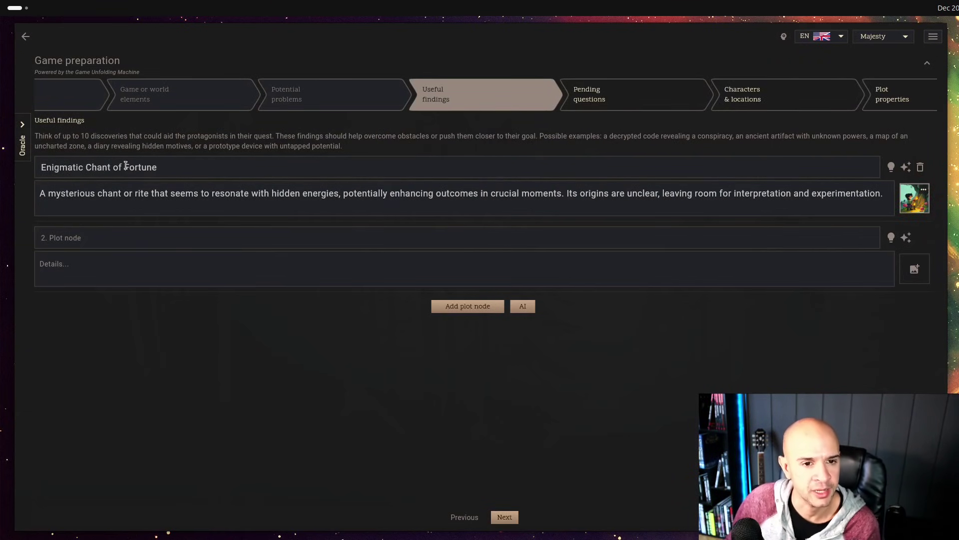
{"action": "left_click", "coordinate": [907, 206]}
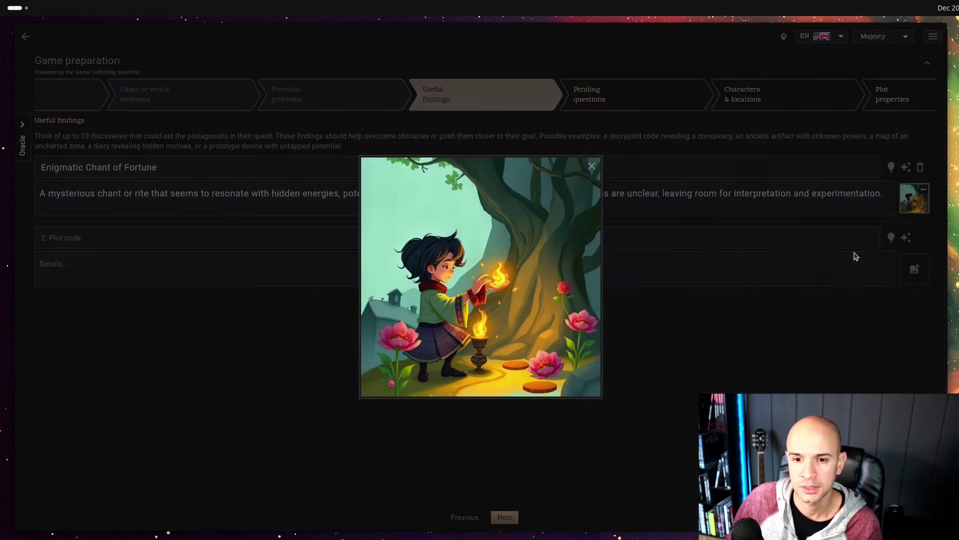
{"action": "left_click", "coordinate": [764, 340]}
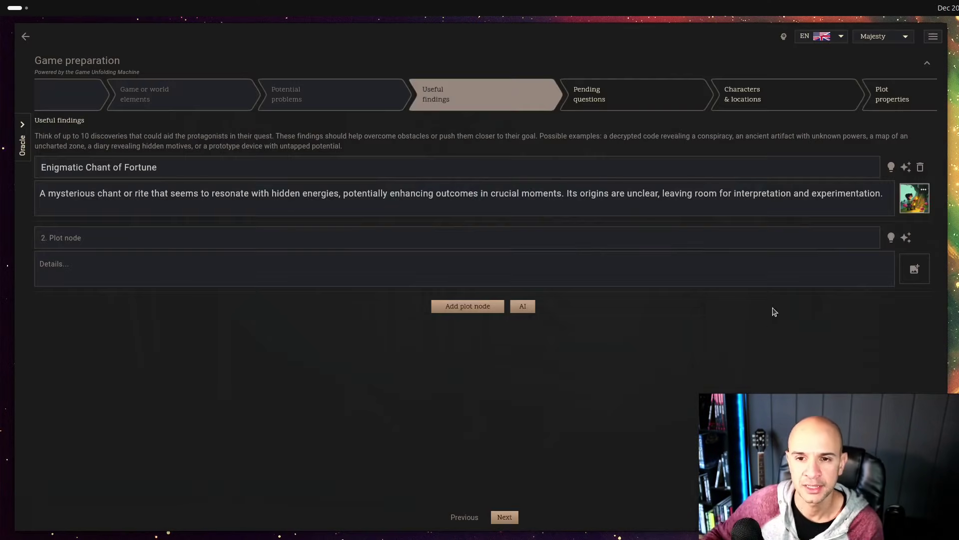
View the enlarged image of the exotic weapon pending question, and open the Savage Melody character's journal.
{"action": "left_click", "coordinate": [672, 106]}
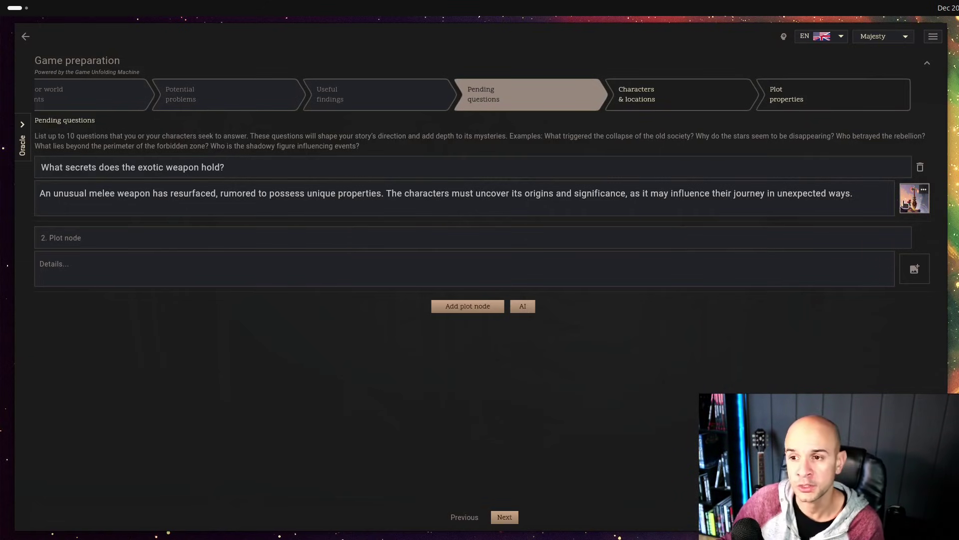
{"action": "left_click", "coordinate": [905, 203]}
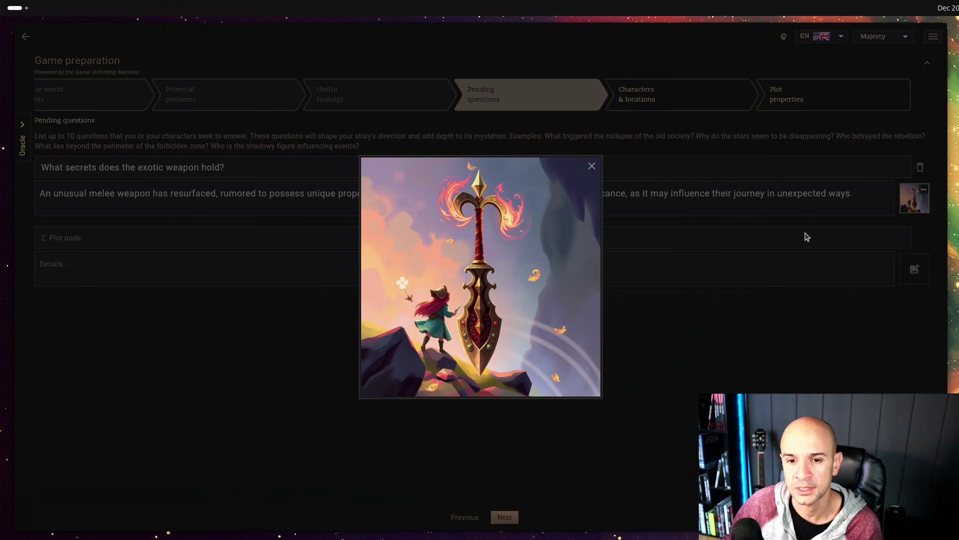
{"action": "left_click", "coordinate": [592, 167]}
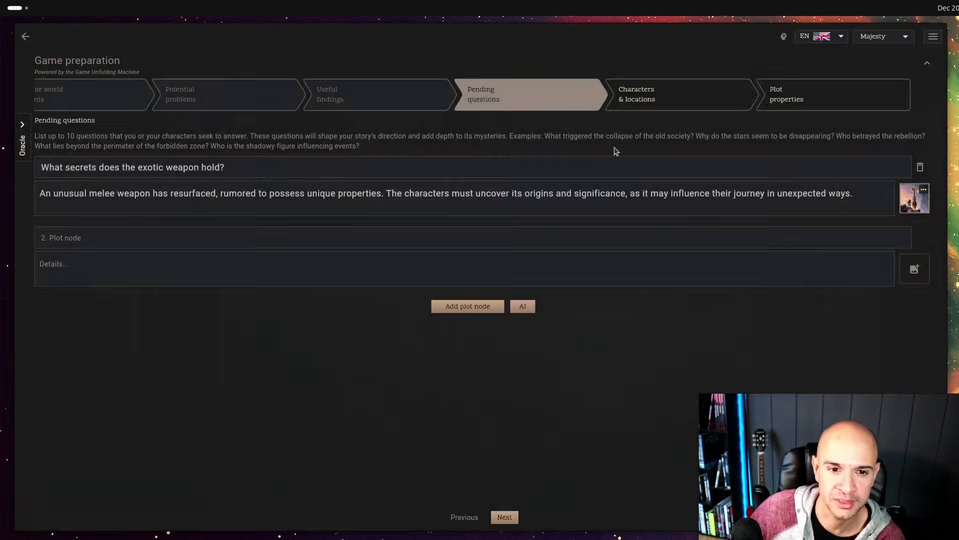
{"action": "left_click", "coordinate": [641, 107]}
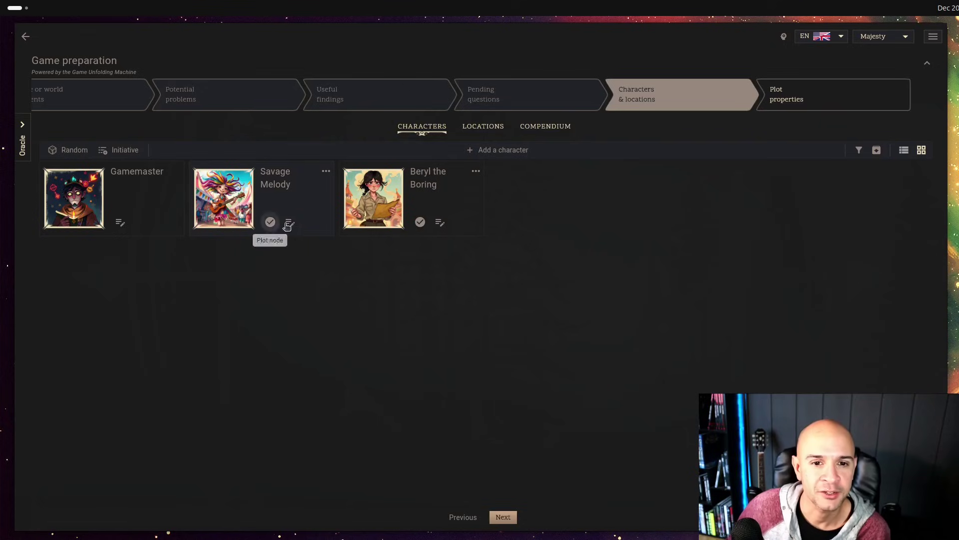
{"action": "left_click", "coordinate": [233, 202]}
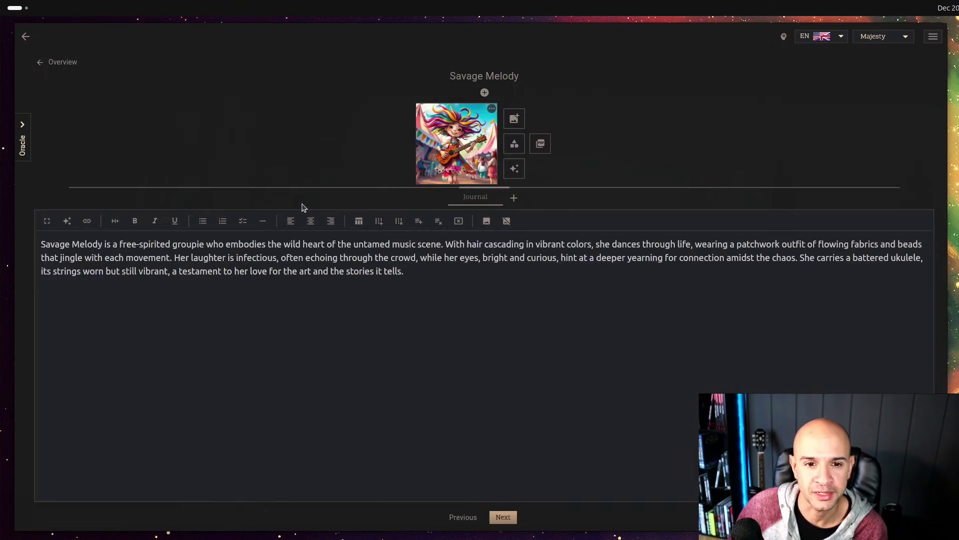
Review the draft's location entry and The Domain Keeper compendium document, returning to the overview after each.
{"action": "left_click", "coordinate": [59, 64]}
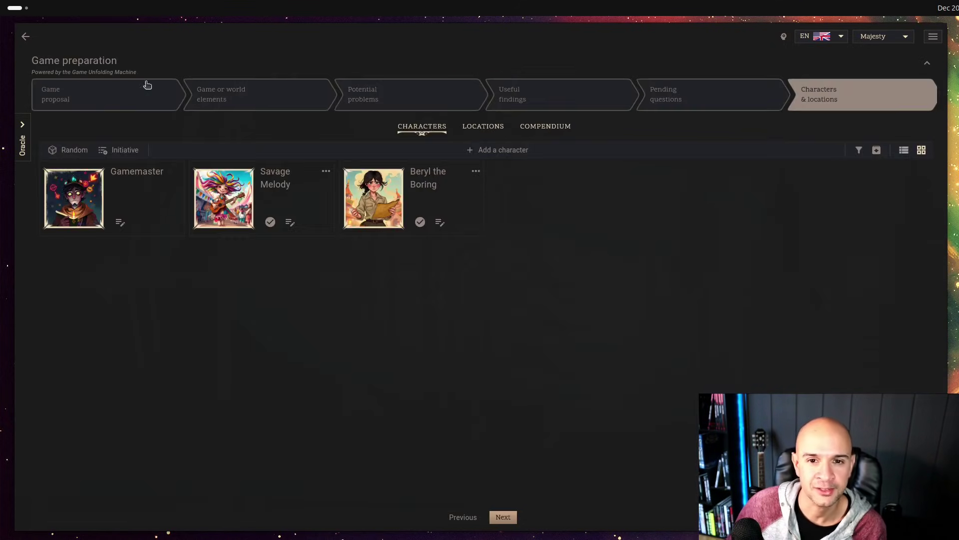
{"action": "left_click", "coordinate": [475, 134]}
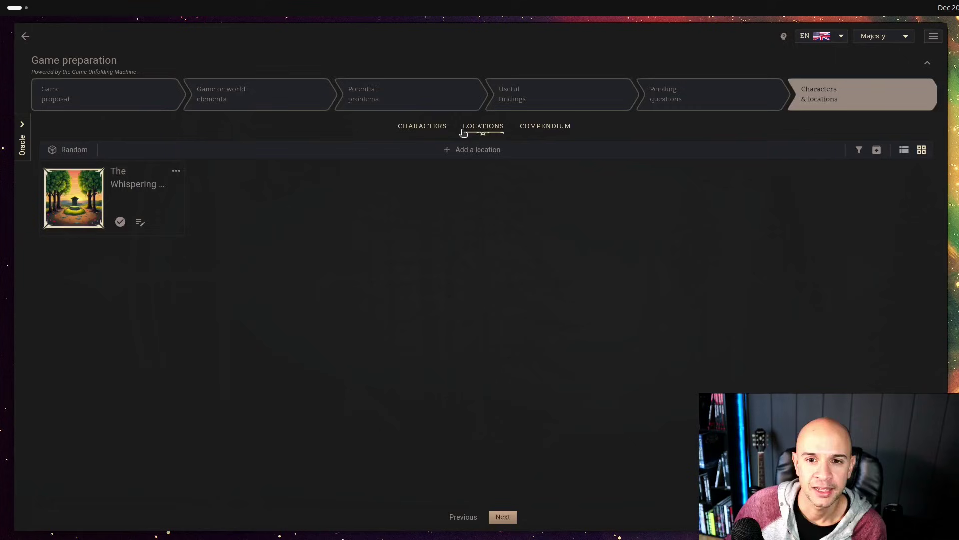
{"action": "left_click", "coordinate": [90, 202]}
{"action": "left_click", "coordinate": [61, 62]}
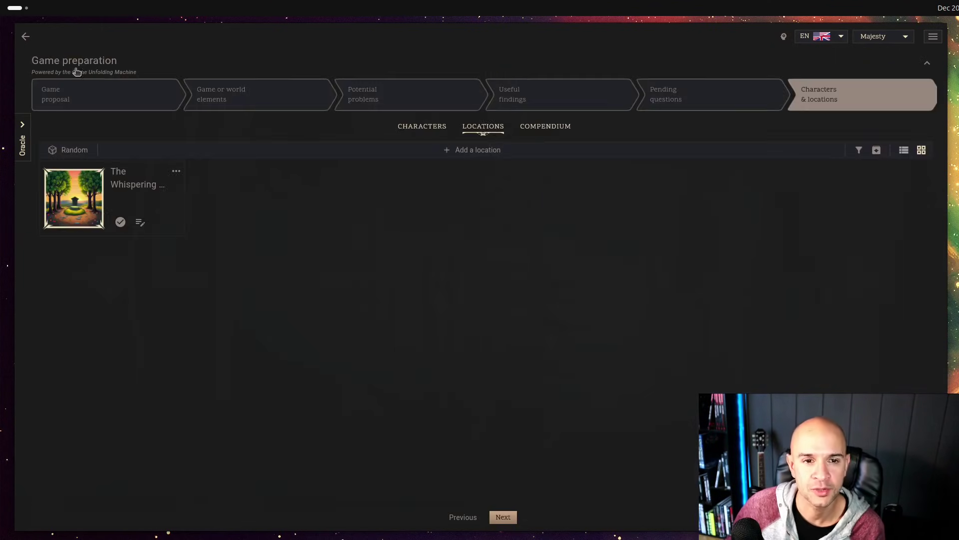
{"action": "left_click", "coordinate": [532, 127]}
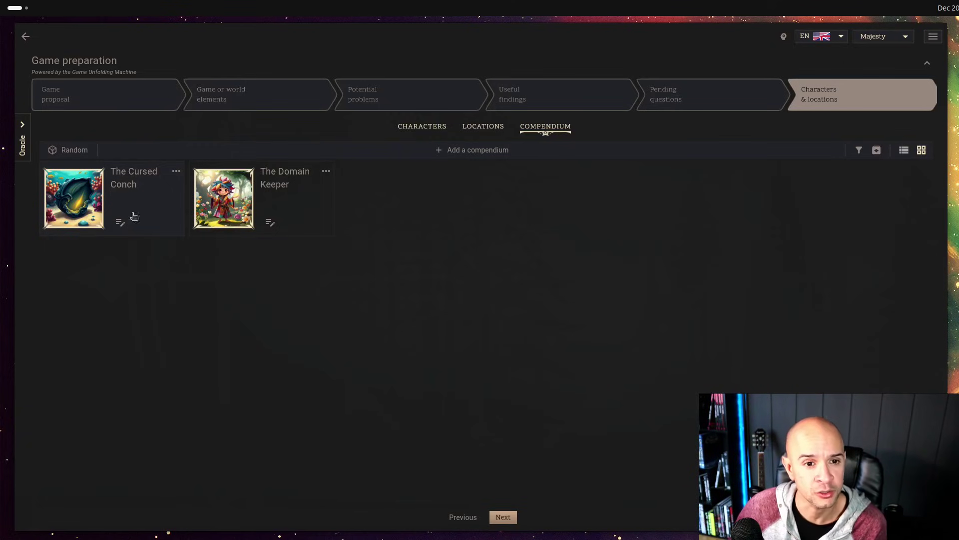
{"action": "left_click", "coordinate": [225, 219]}
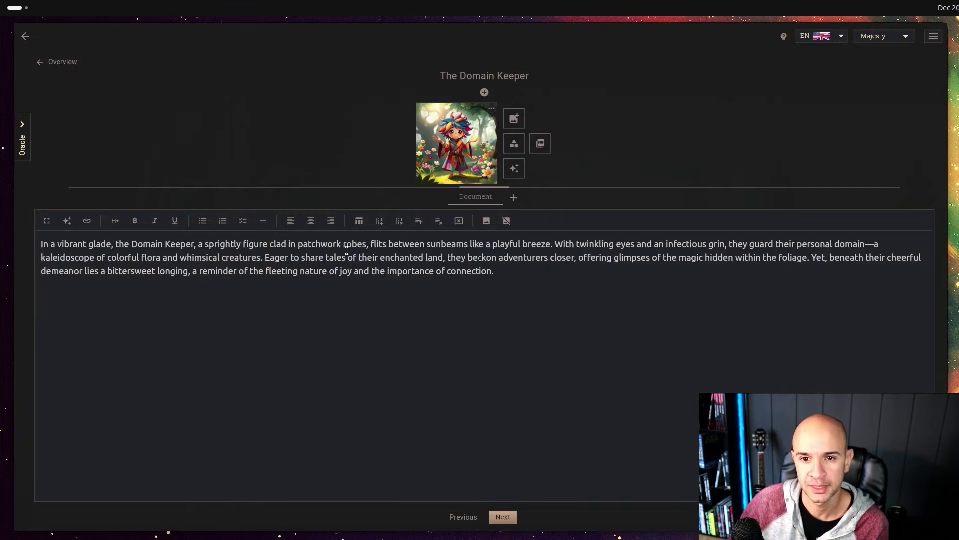
{"action": "left_click", "coordinate": [63, 63]}
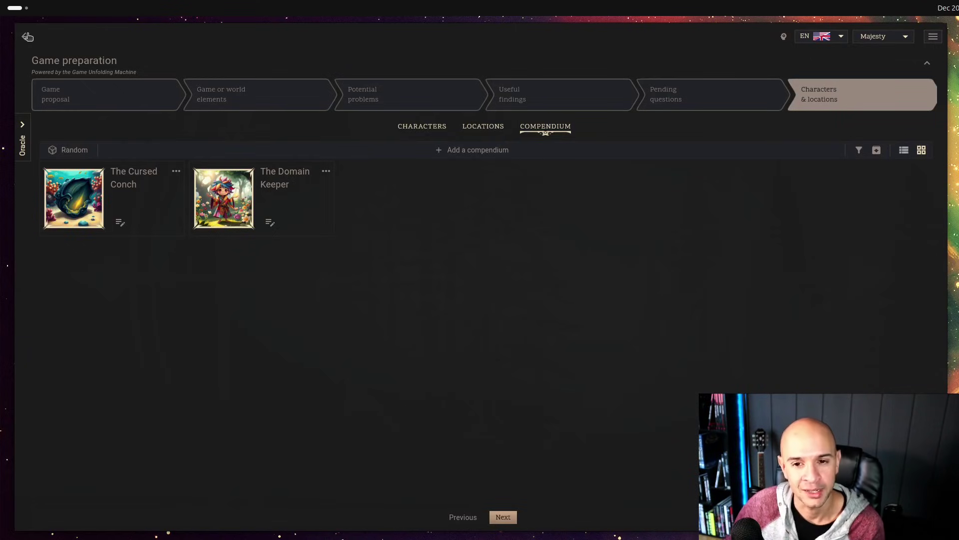
Proceed to the plot properties and start the Echoes of the Abyss game with the existing settings.
{"action": "left_click", "coordinate": [504, 517]}
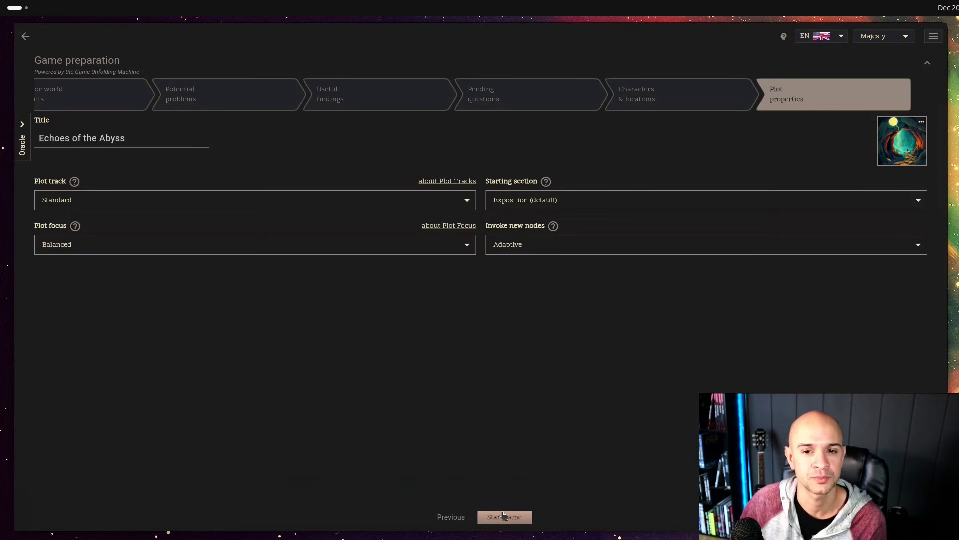
{"action": "left_click", "coordinate": [504, 516]}
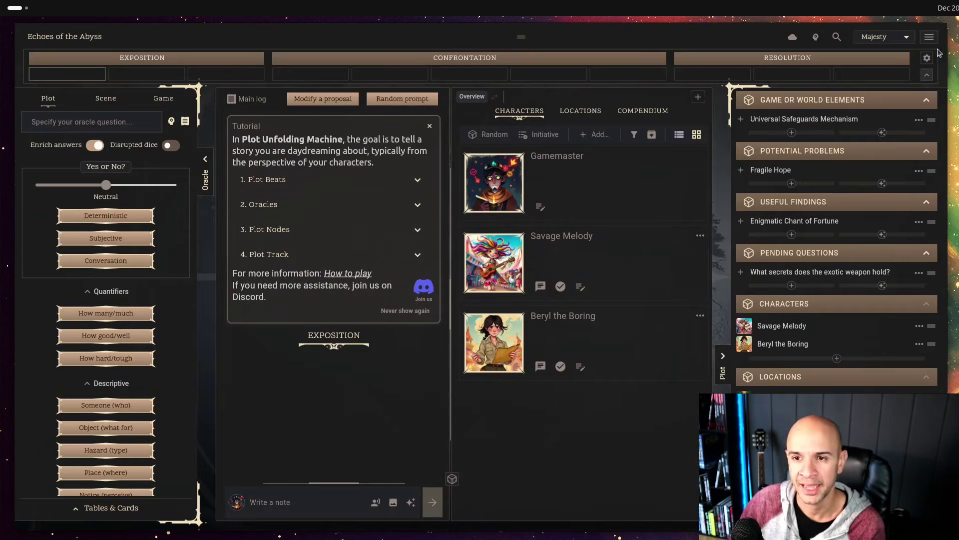
Switch the interface theme to Crystal and dismiss the tutorial message in the main log.
{"action": "left_click", "coordinate": [882, 38]}
{"action": "left_click", "coordinate": [873, 61]}
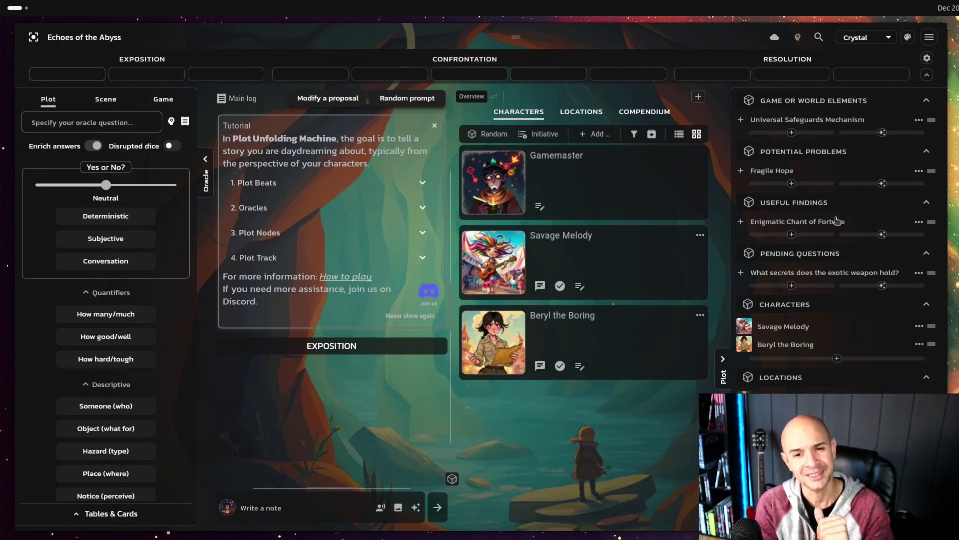
{"action": "left_click", "coordinate": [434, 126]}
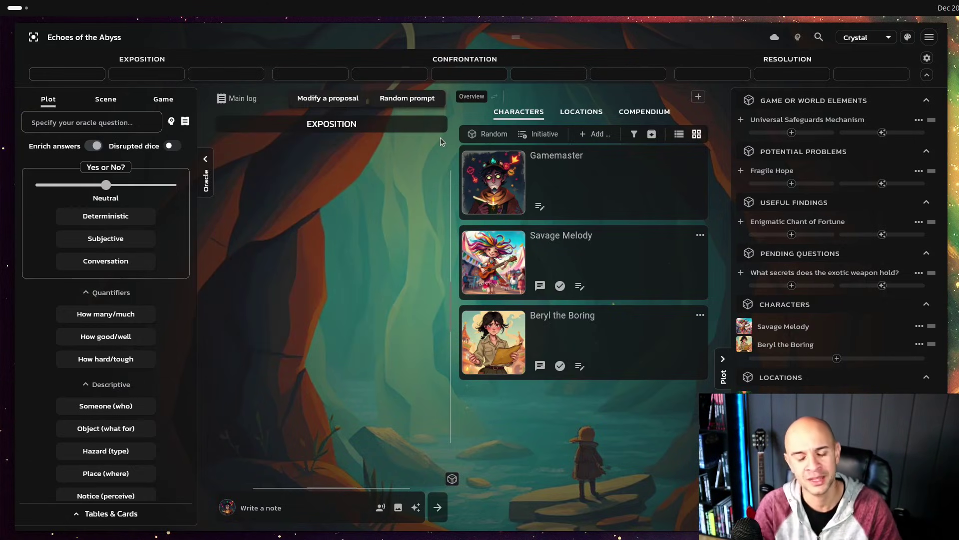